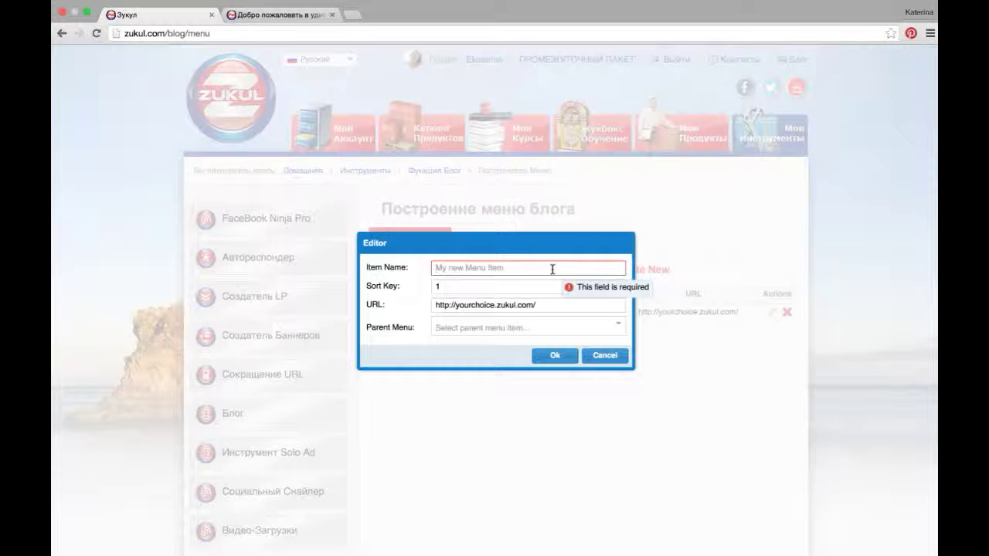
Add the blog menu item "Пакеты инструментов" with sort key 2, keeping the preset URL.
type("Пакет")
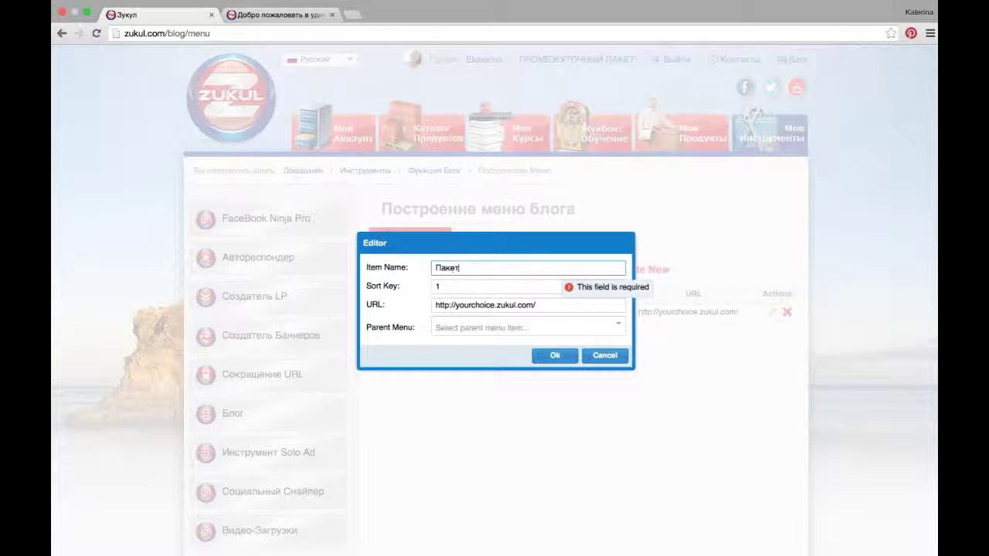
type("ы инструментов")
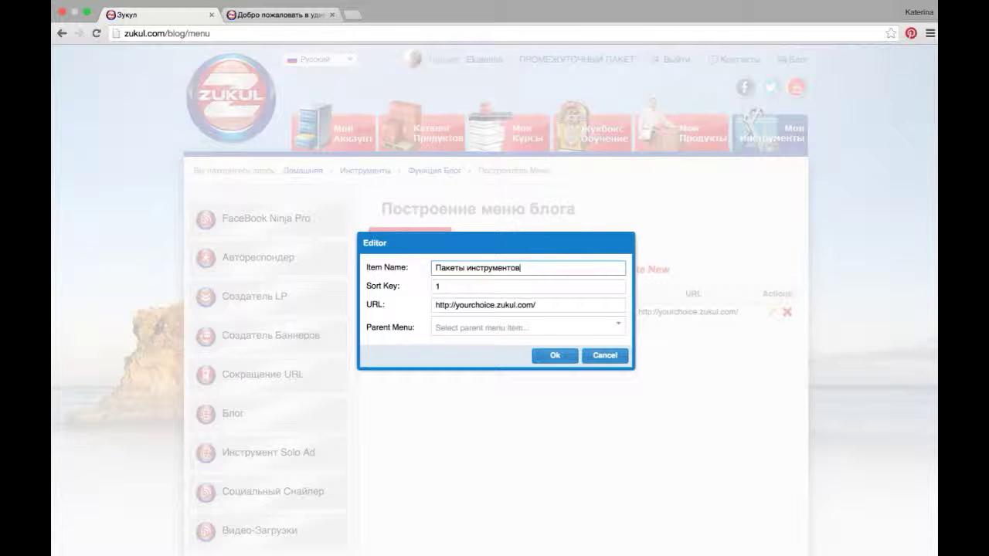
left_click(447, 291)
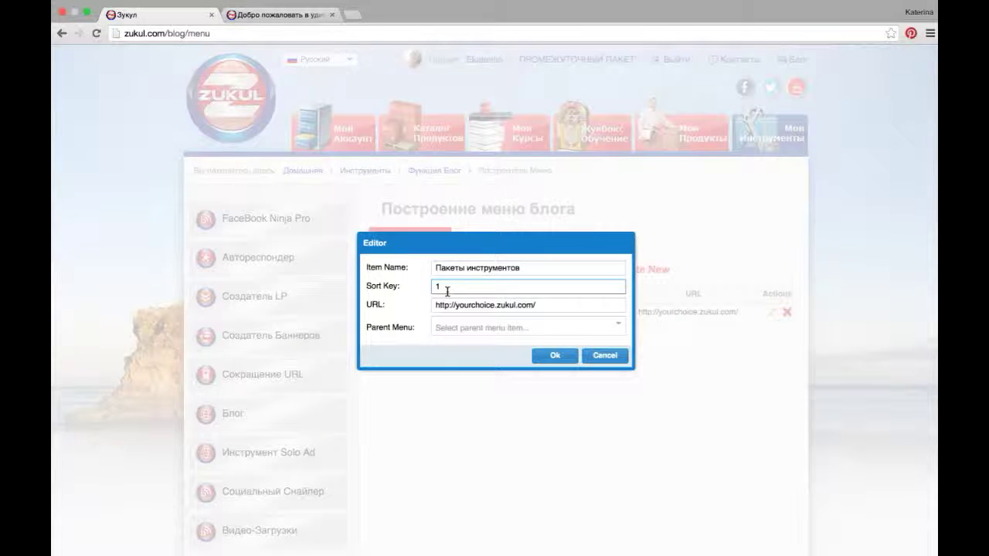
key("BackSpace")
left_click(550, 356)
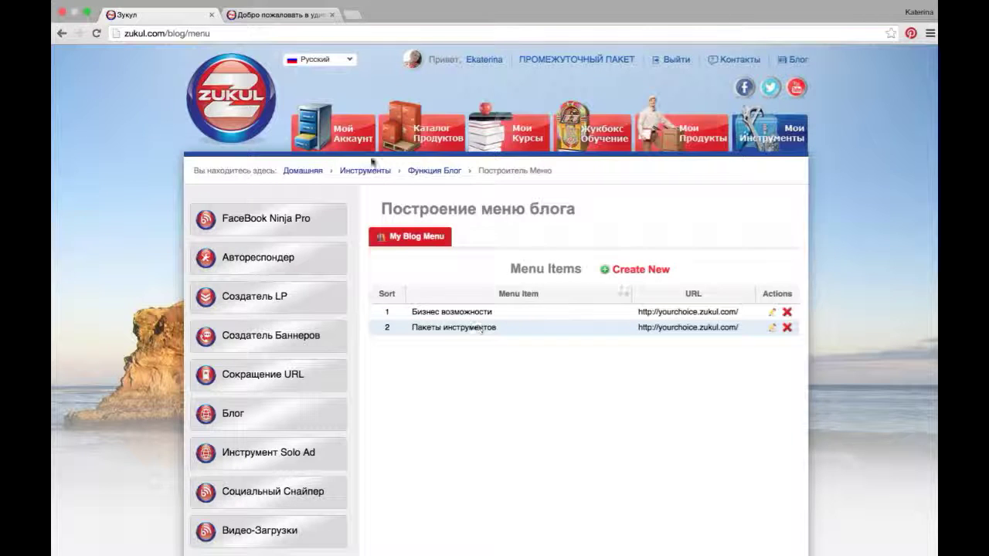
Reload the live blog at yourchoice.zukul.com, check its menu bar, and return to the menu builder.
left_click(306, 17)
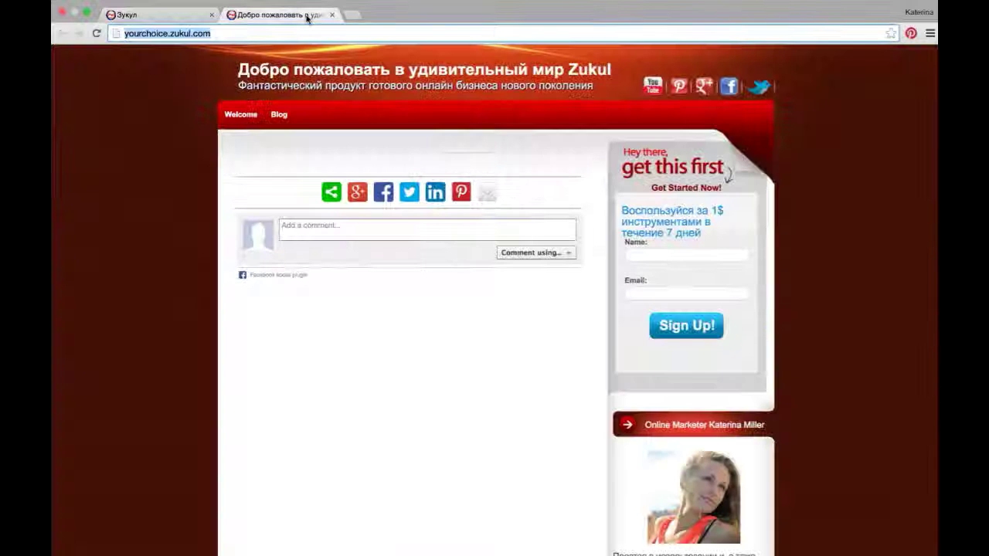
left_click(97, 34)
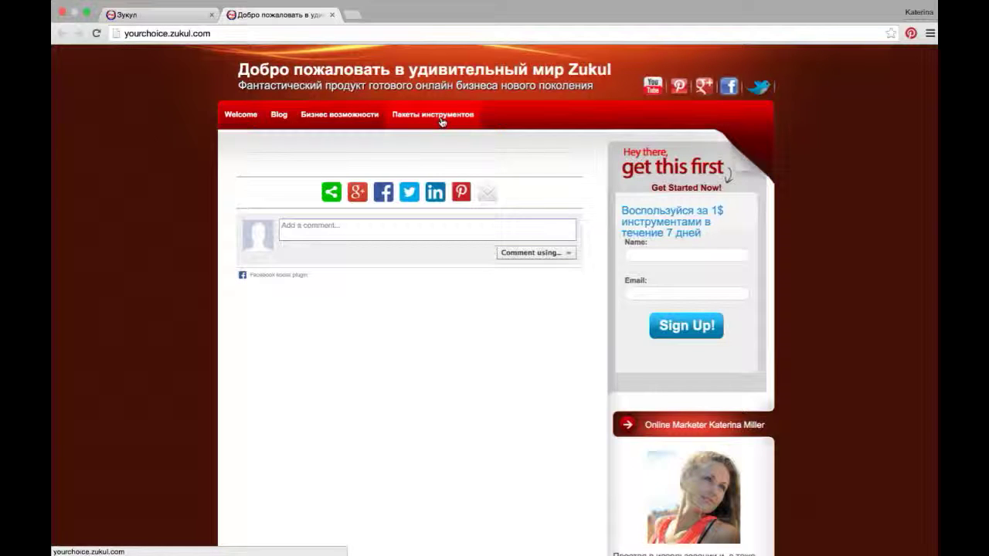
left_click(176, 14)
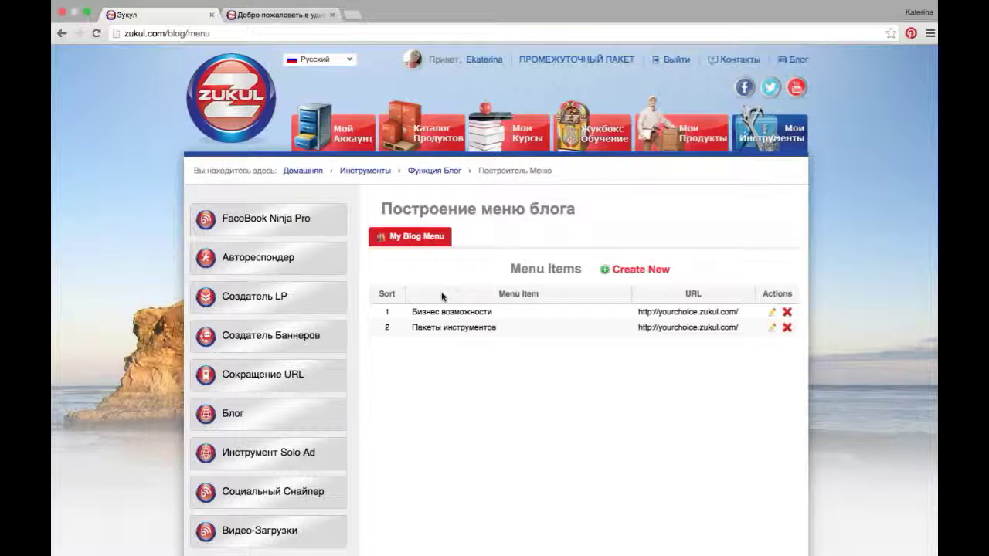
Create the blog category "Видео-тренинги" with sort key 1 in the category management.
left_click(255, 414)
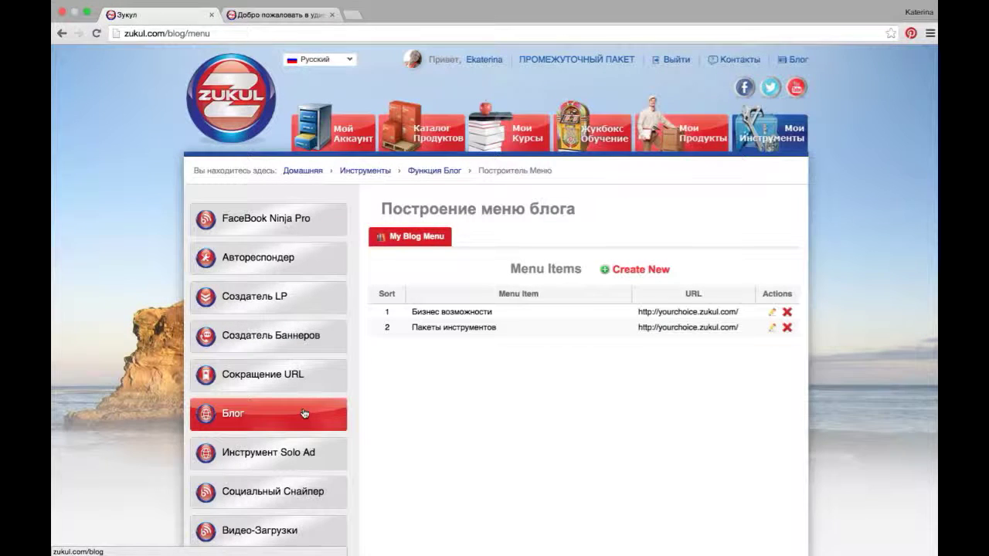
left_click(673, 259)
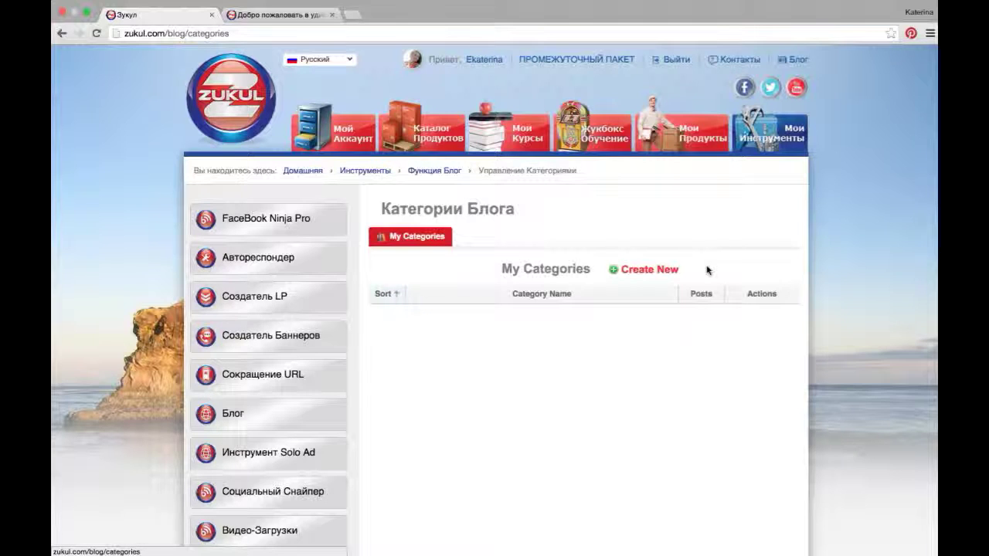
left_click(666, 272)
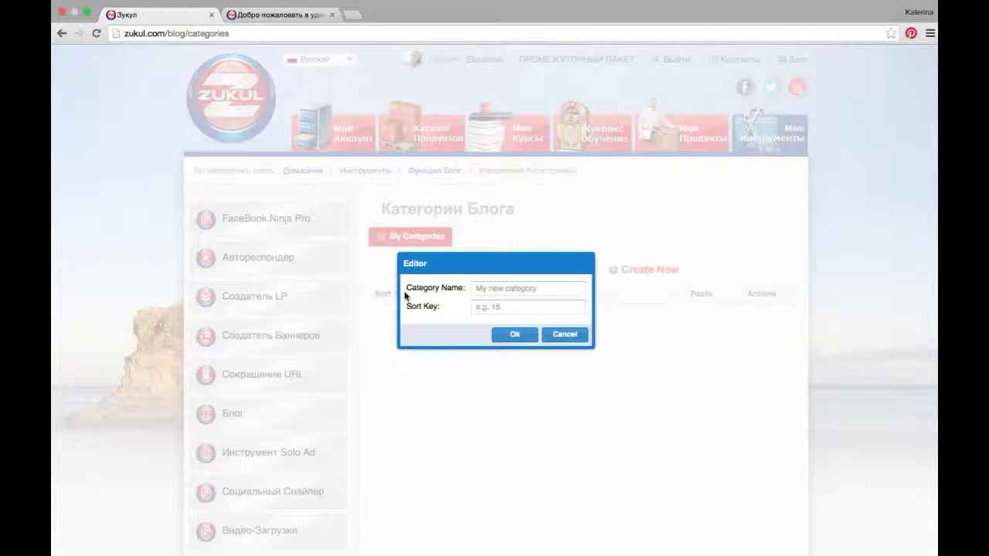
left_click(495, 289)
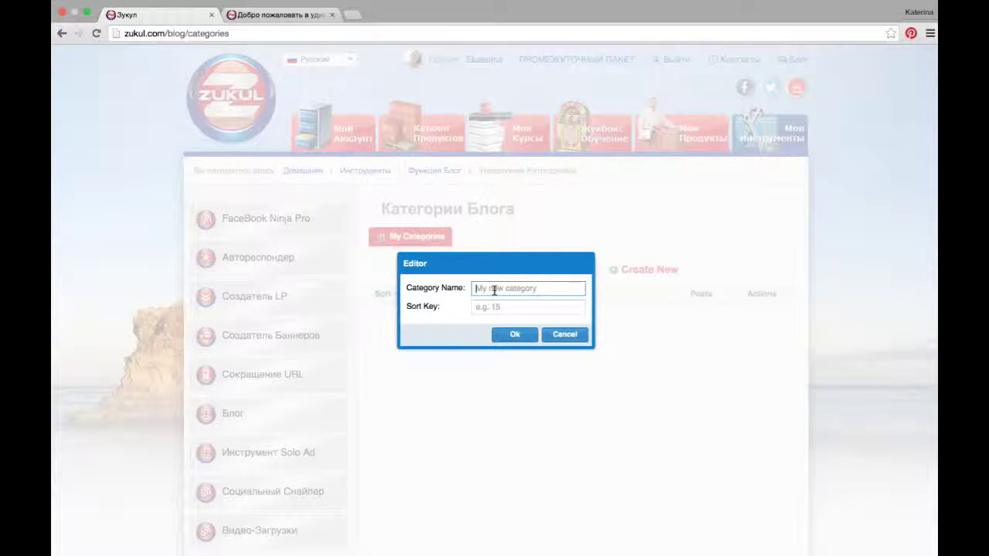
type("Видео-тренинги")
left_click(476, 308)
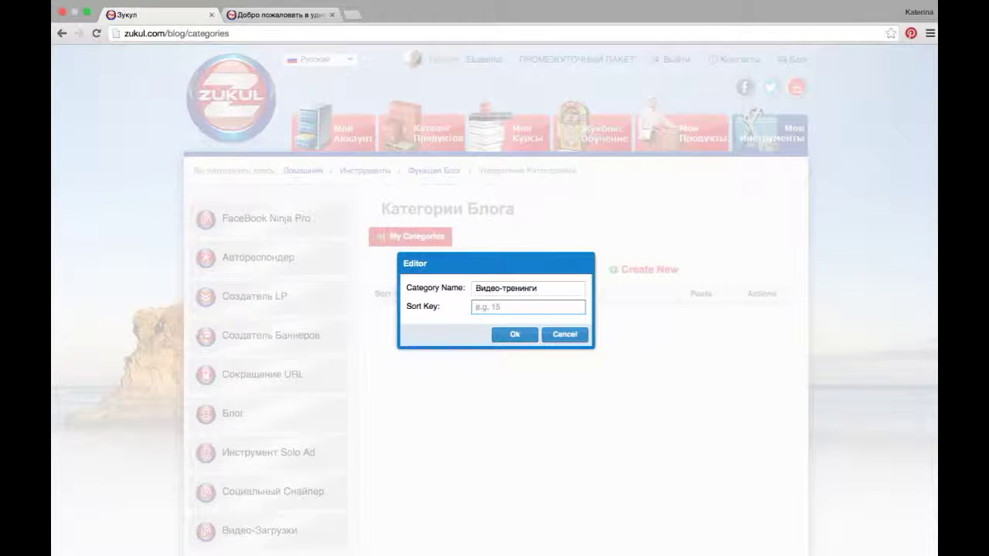
type("1")
left_click(513, 337)
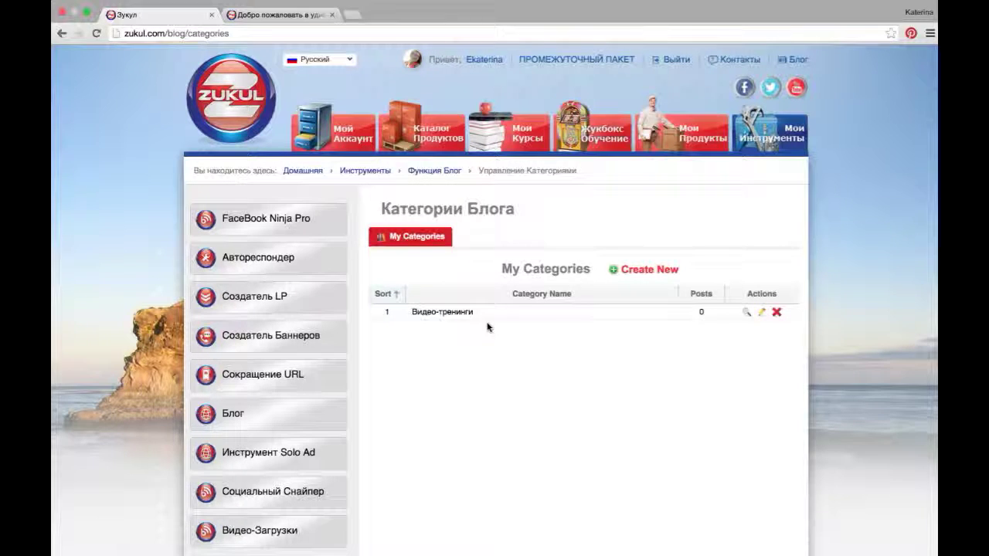
Start a new blog page from the pages list in the post management.
left_click(316, 415)
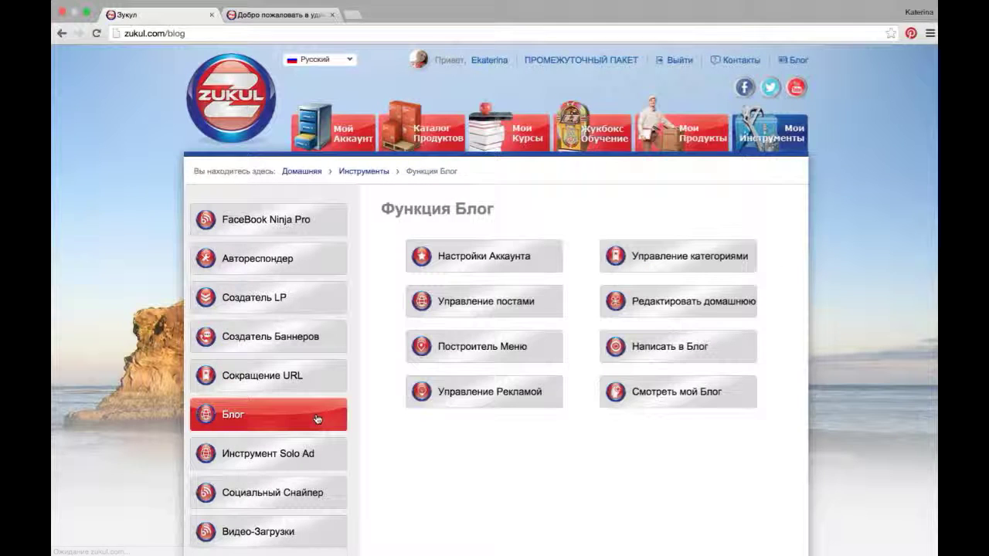
left_click(495, 315)
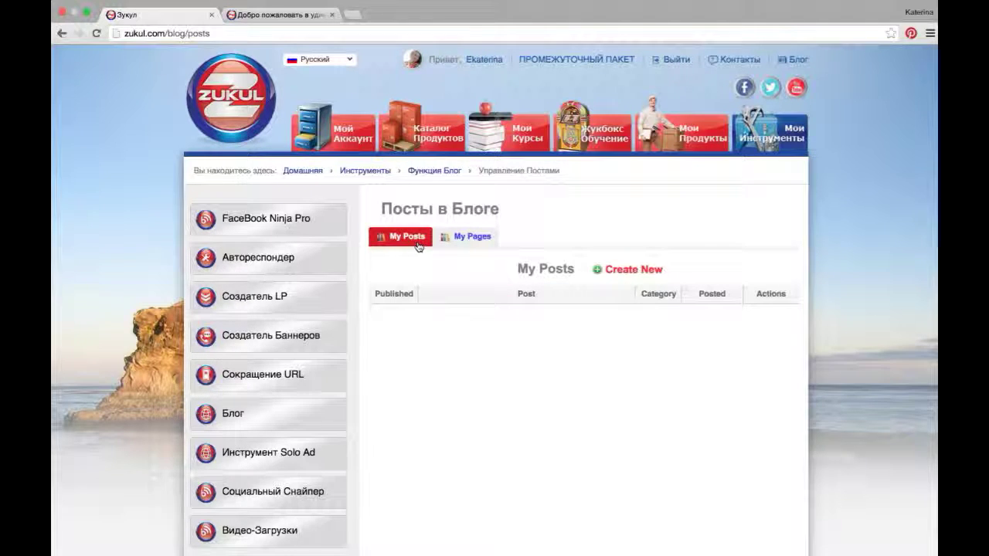
left_click(474, 238)
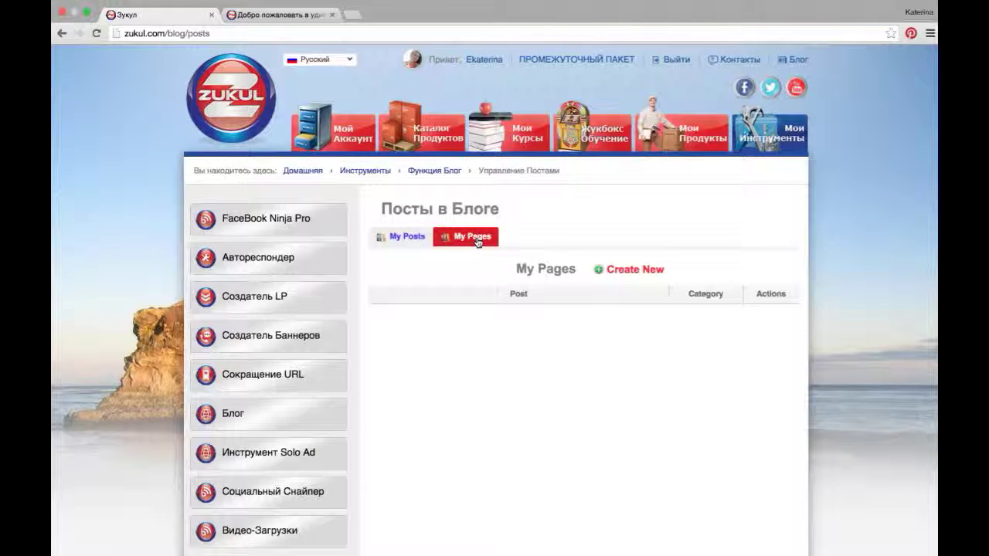
left_click(644, 270)
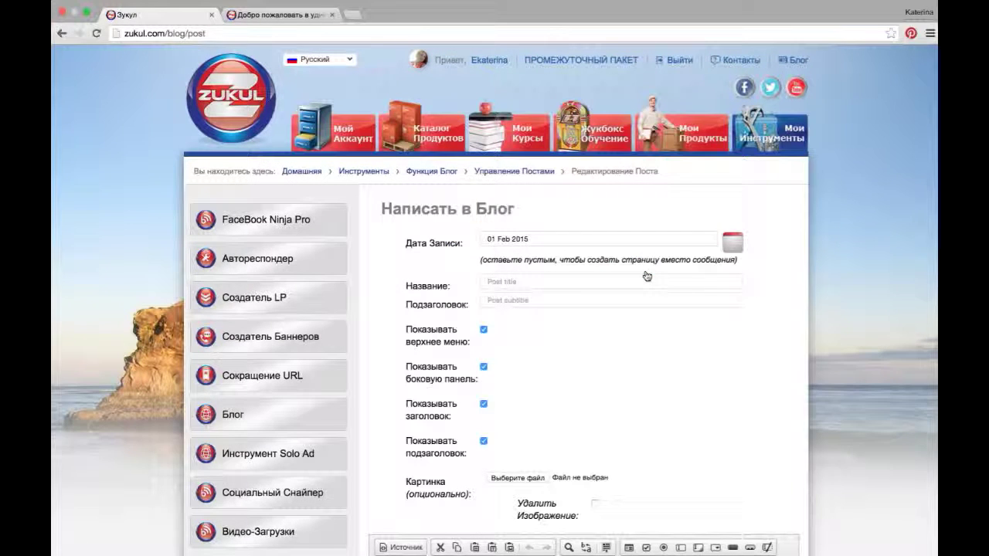
Clear the entry date in the blog form so that a page is created instead of a post.
scroll(753, 341, "down", 2)
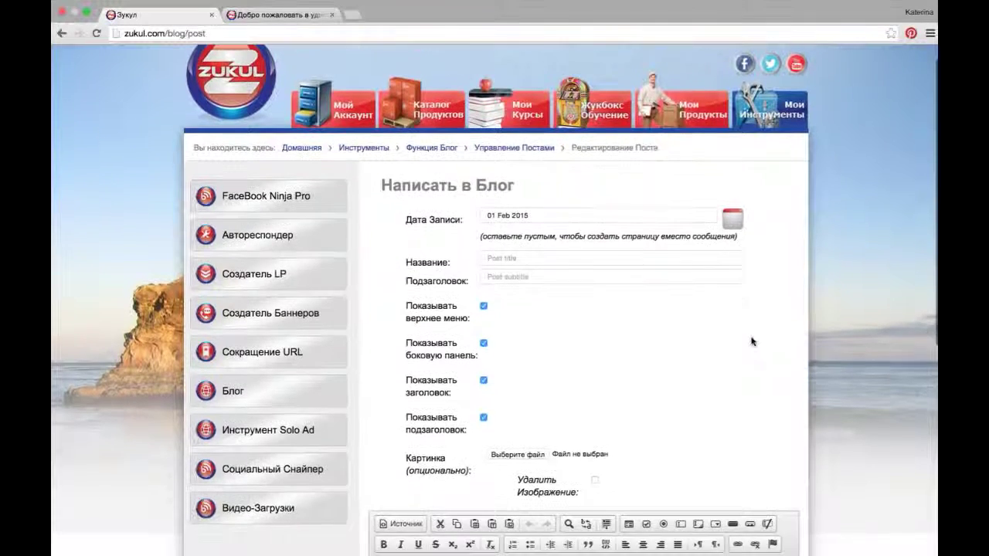
scroll(753, 341, "down", 4)
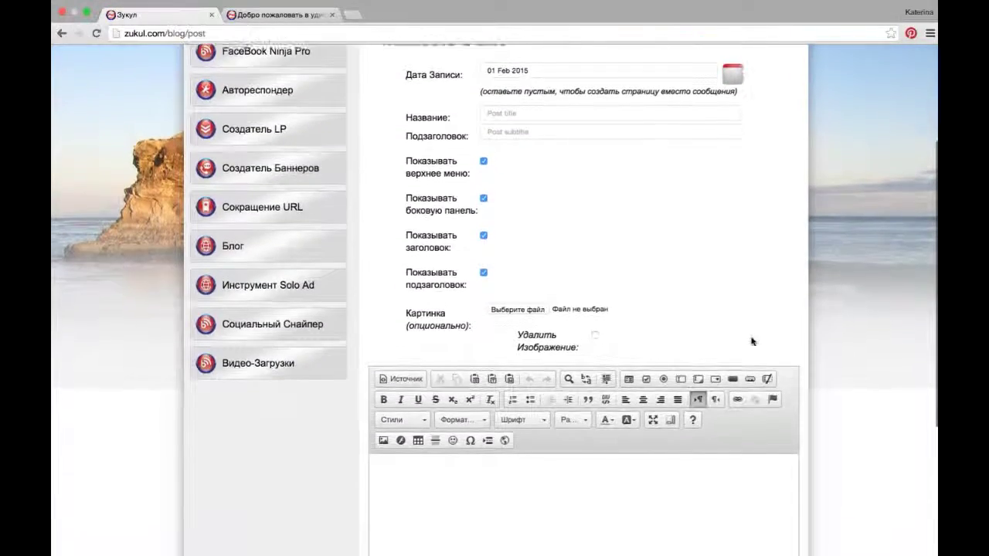
scroll(753, 341, "up", 5)
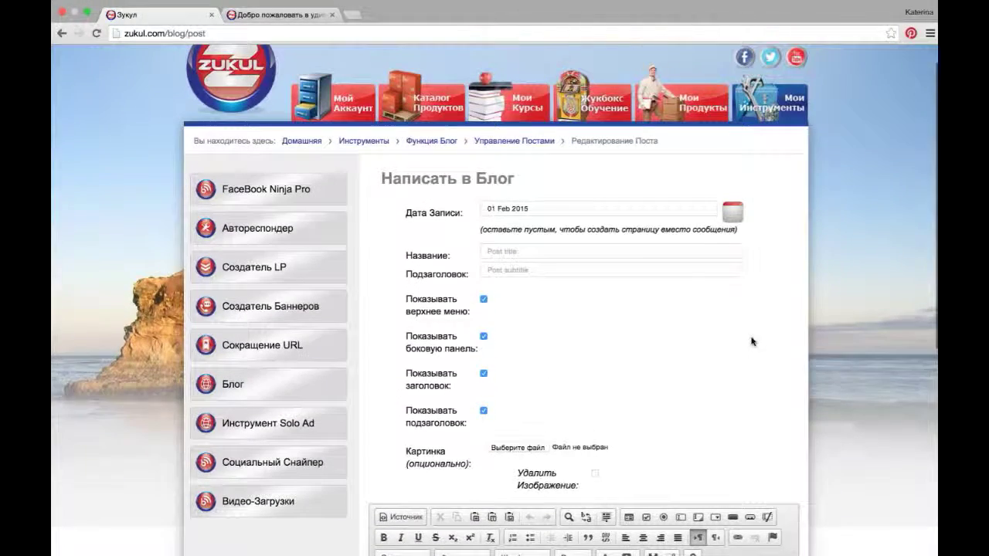
scroll(753, 340, "up", 1)
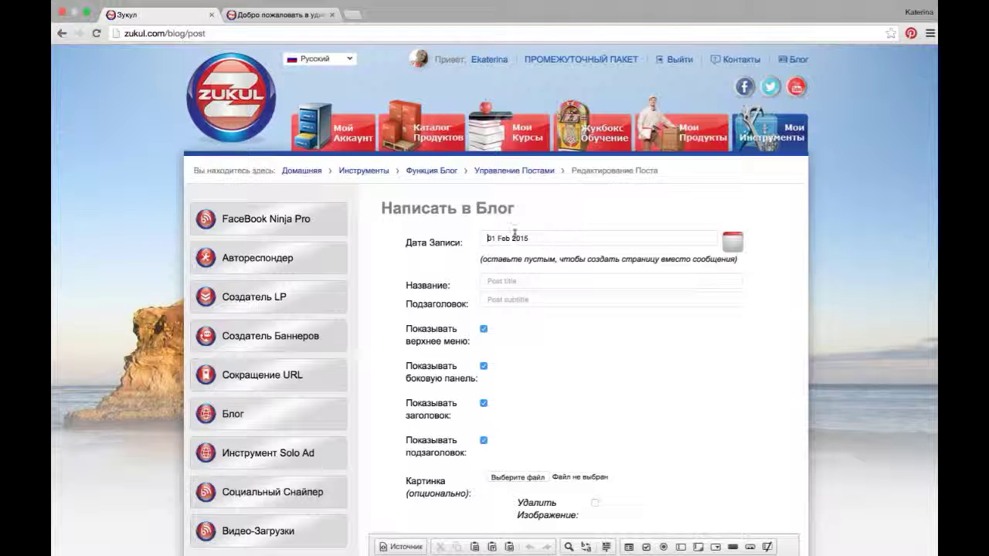
left_click_drag(487, 238, 534, 234)
key("BackSpace")
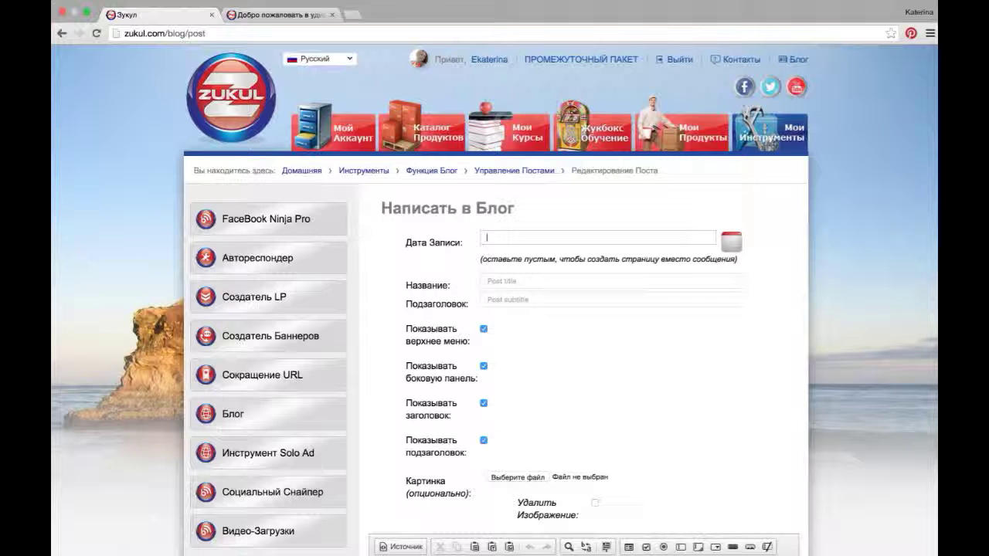
Title the page "Бизнес возможности" and set its subtitle to "Особенности компании ZUKUL".
left_click(529, 281)
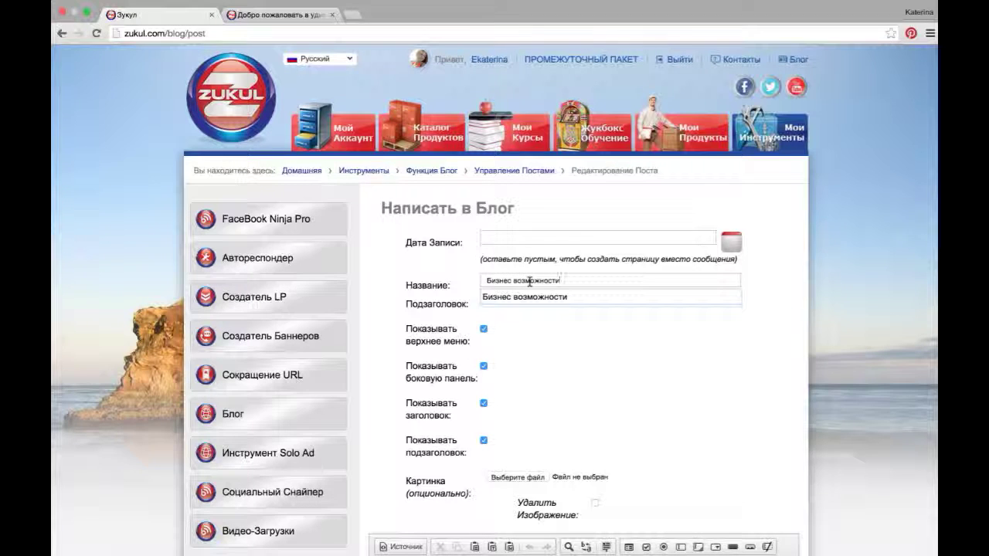
left_click(526, 299)
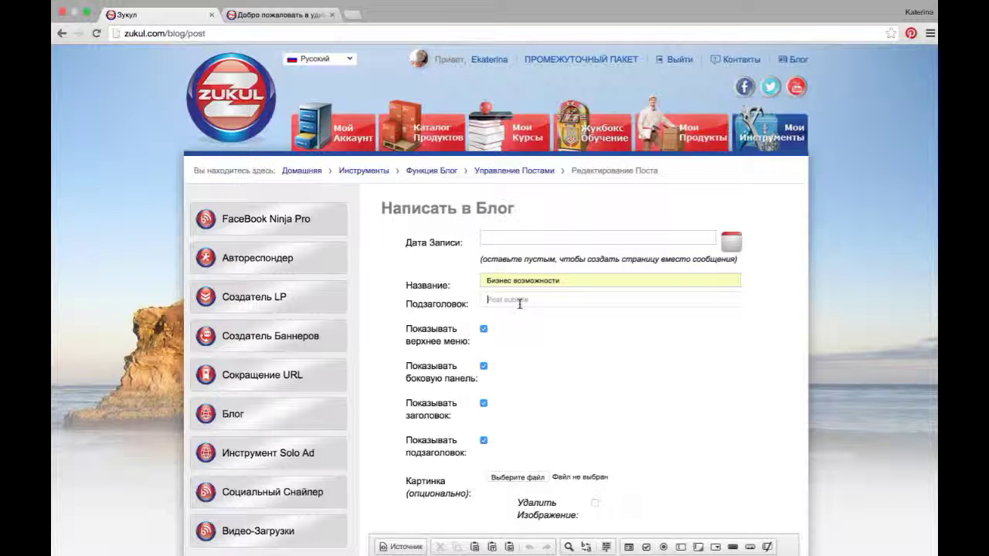
left_click(534, 300)
left_click(536, 301)
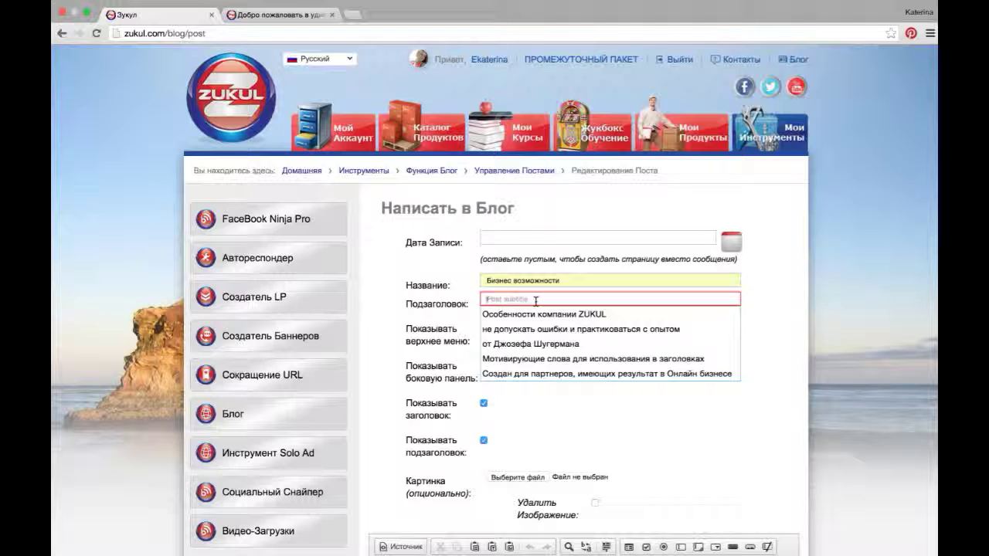
left_click(542, 315)
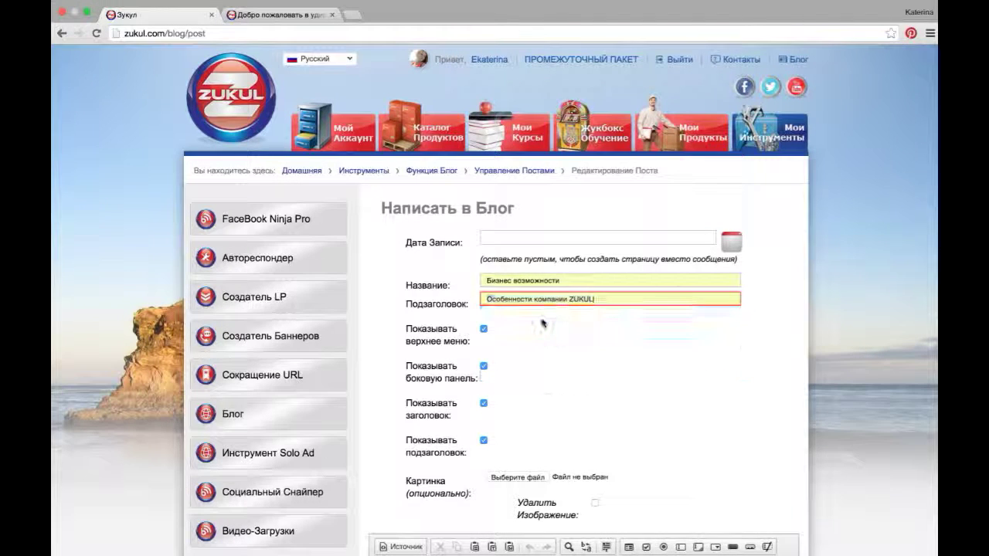
Compare the page's top menu and sidebar display options with those areas on the live blog, leaving both options enabled.
left_click(482, 332)
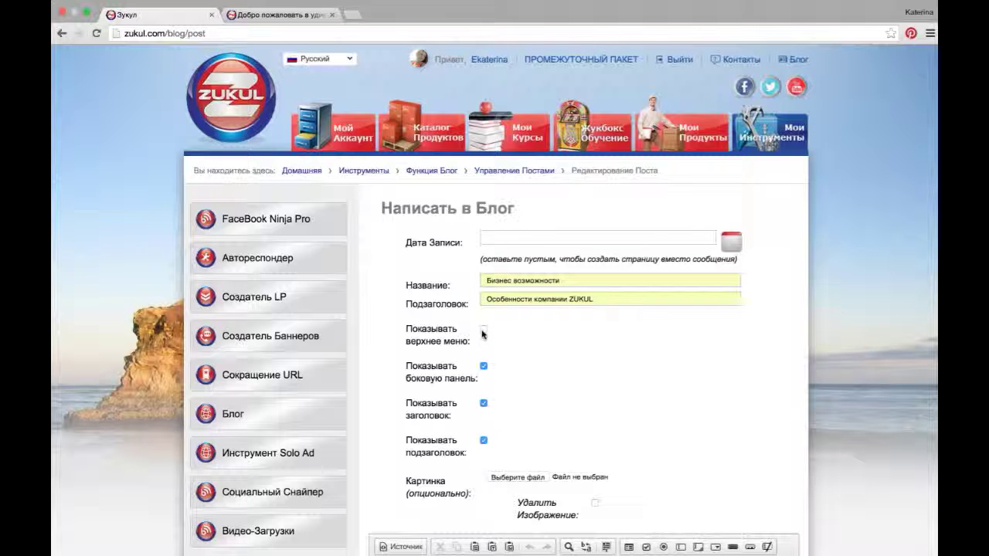
left_click(484, 330)
left_click(291, 15)
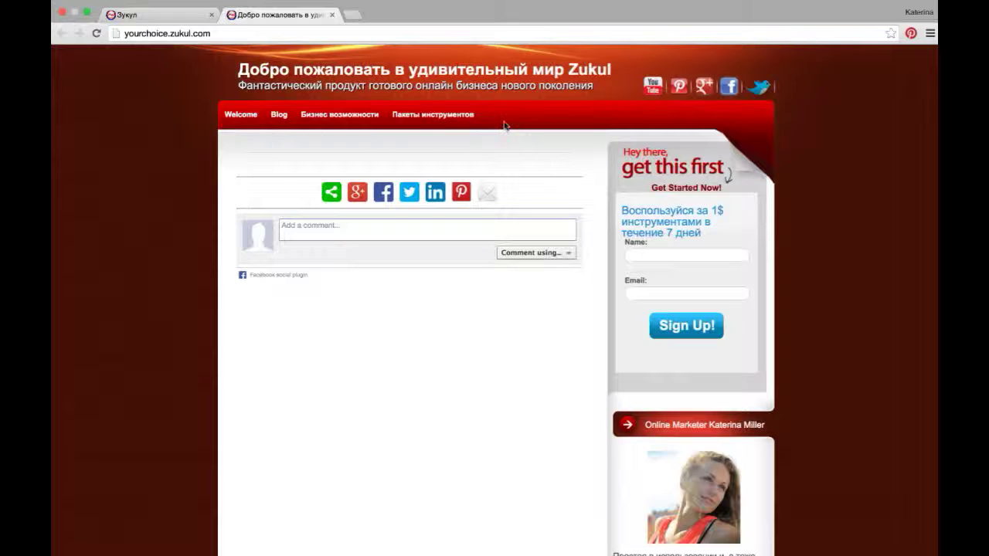
left_click(166, 15)
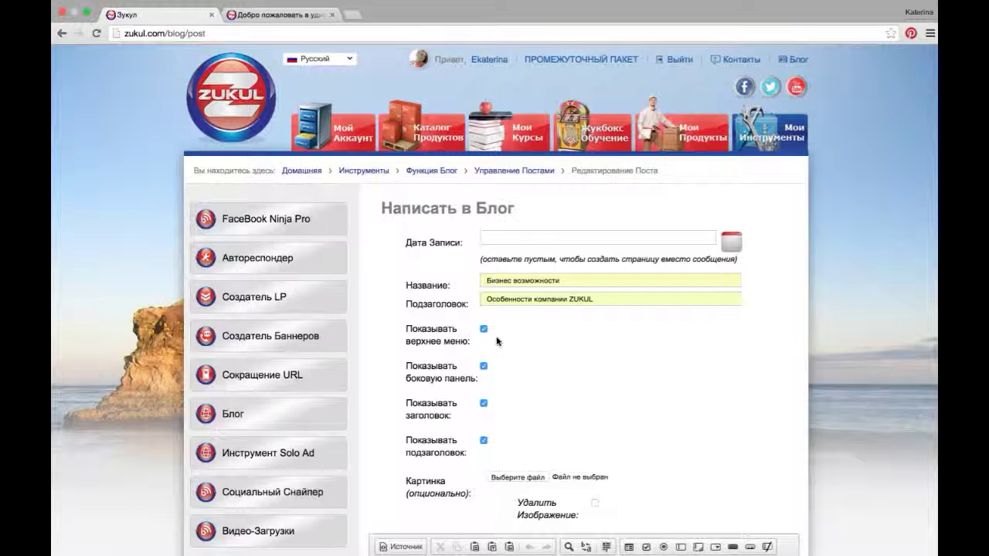
scroll(497, 341, "down", 2)
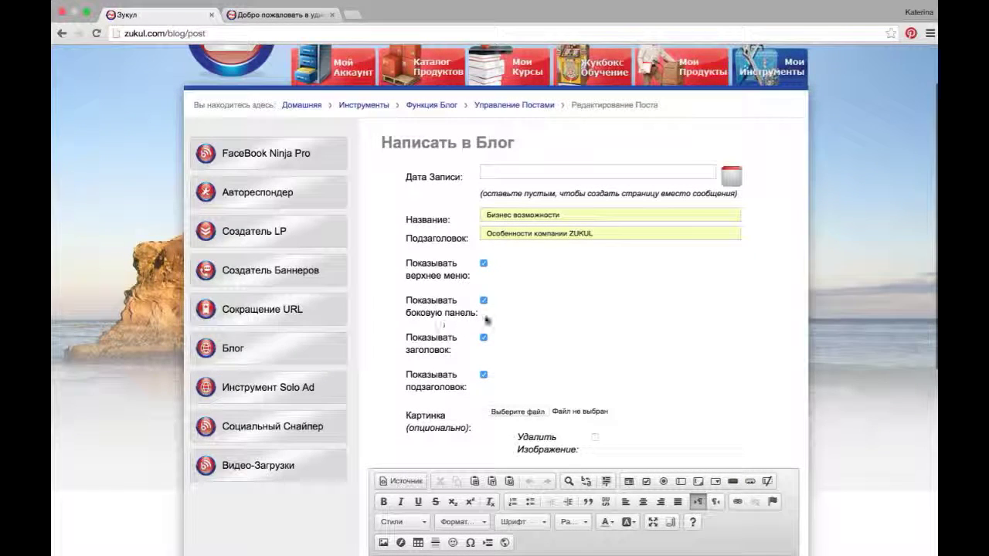
left_click(279, 17)
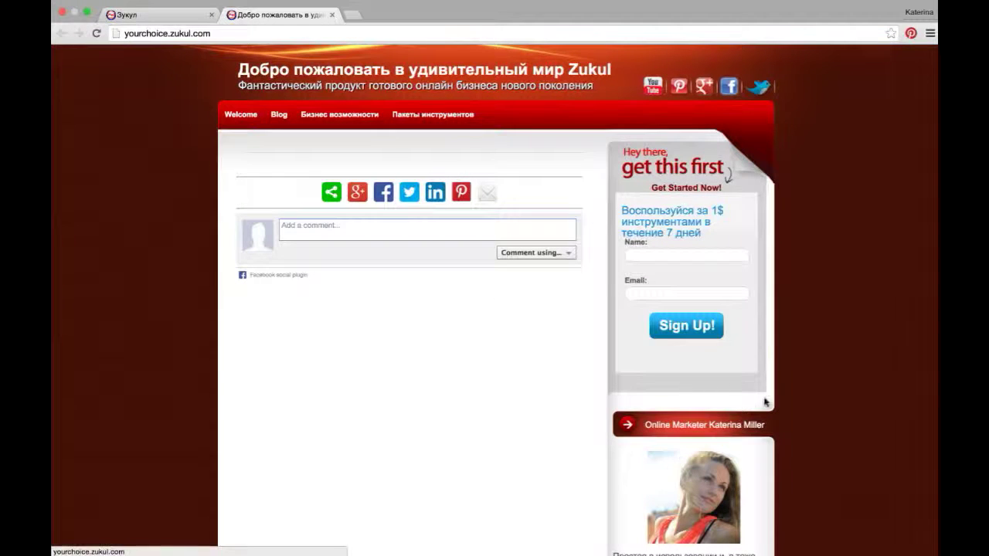
left_click(183, 15)
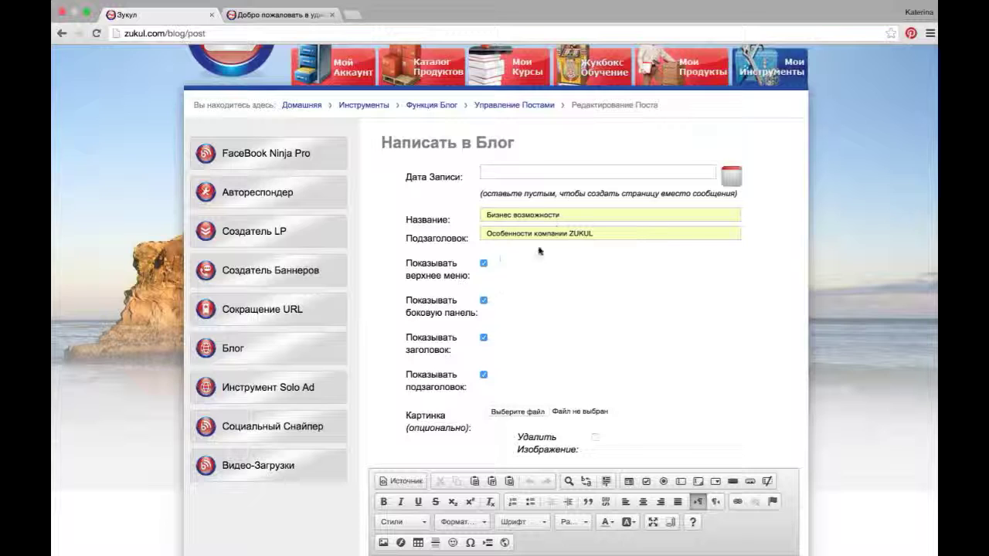
Attach the image file "Бизнес возможности.jpg" as the page's optional picture.
scroll(553, 368, "down", 2)
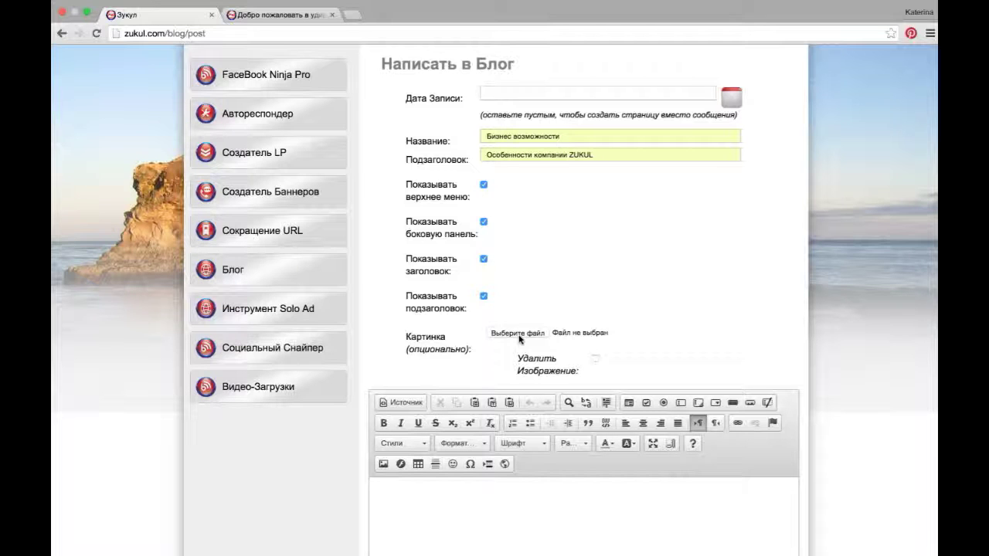
left_click(520, 339)
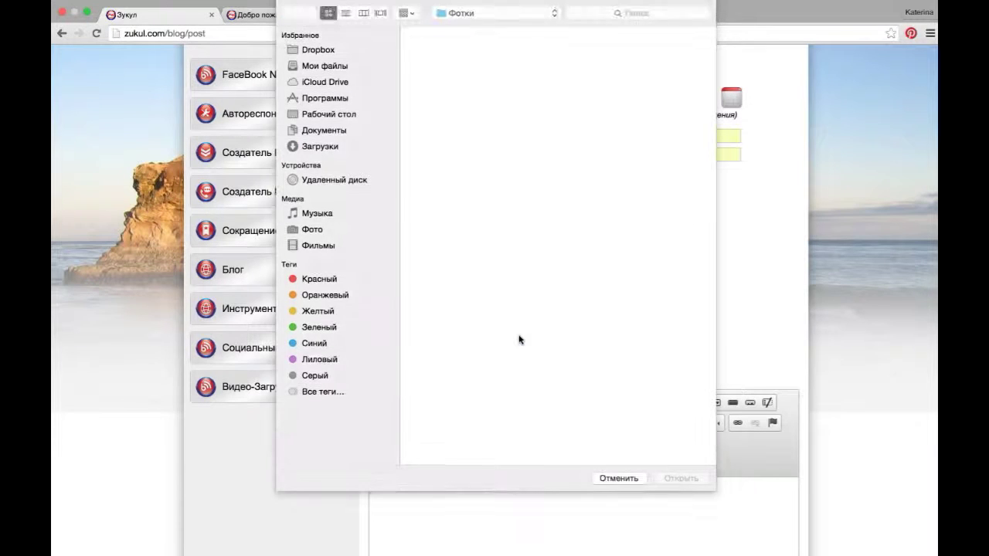
left_click(657, 402)
double_click(658, 400)
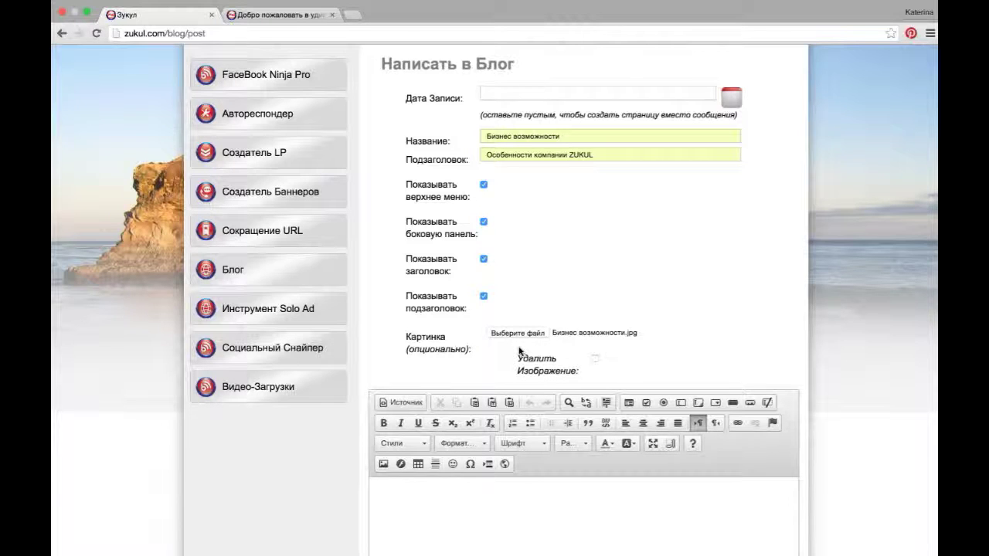
Paste the prepared article about the Zukul business opportunities into the page's body text.
scroll(639, 370, "down", 3)
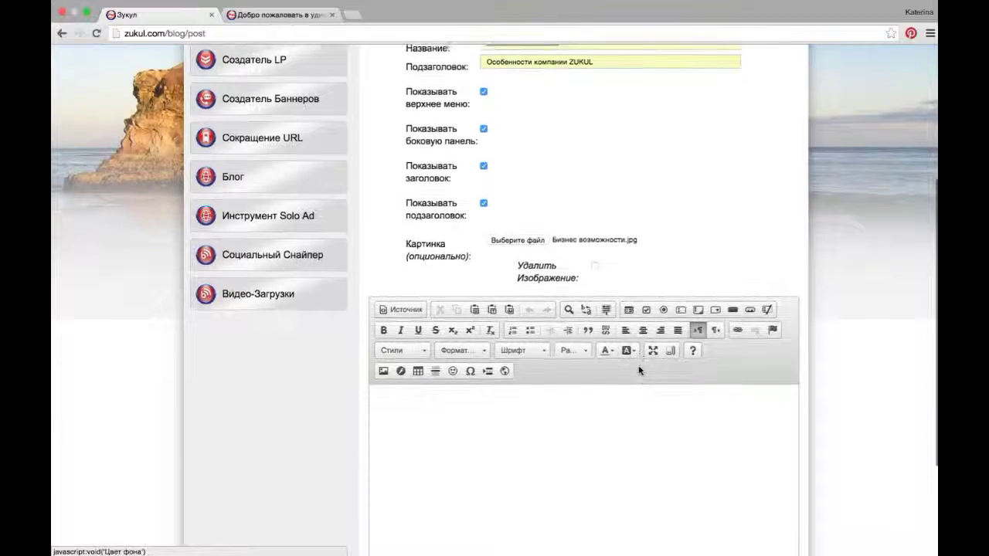
scroll(638, 370, "down", 4)
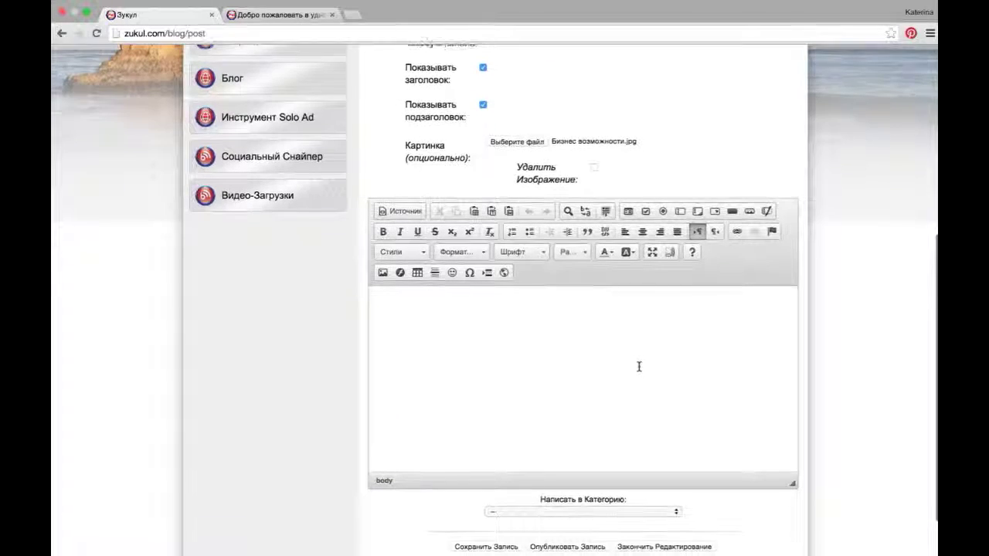
left_click(639, 366)
scroll(817, 336, "down", 2)
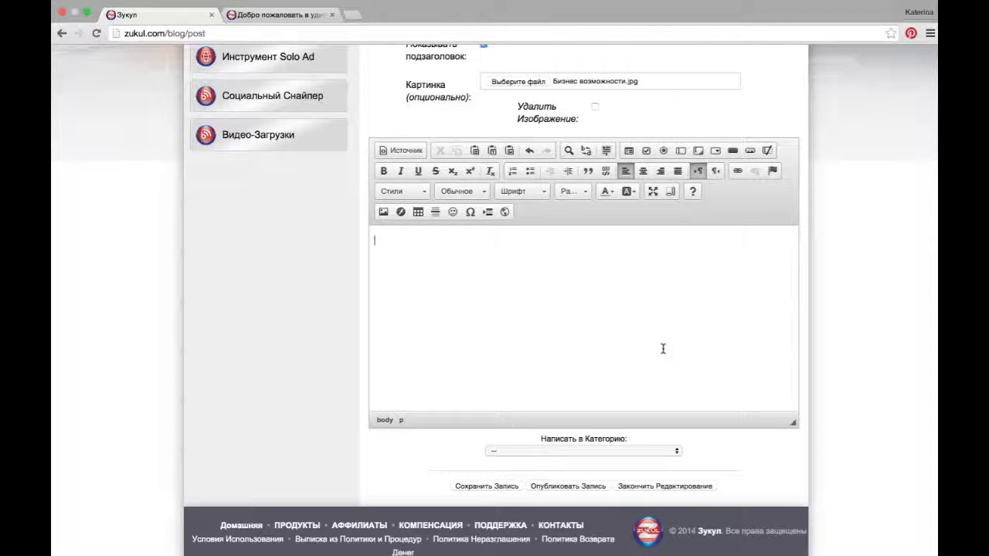
key("super+v")
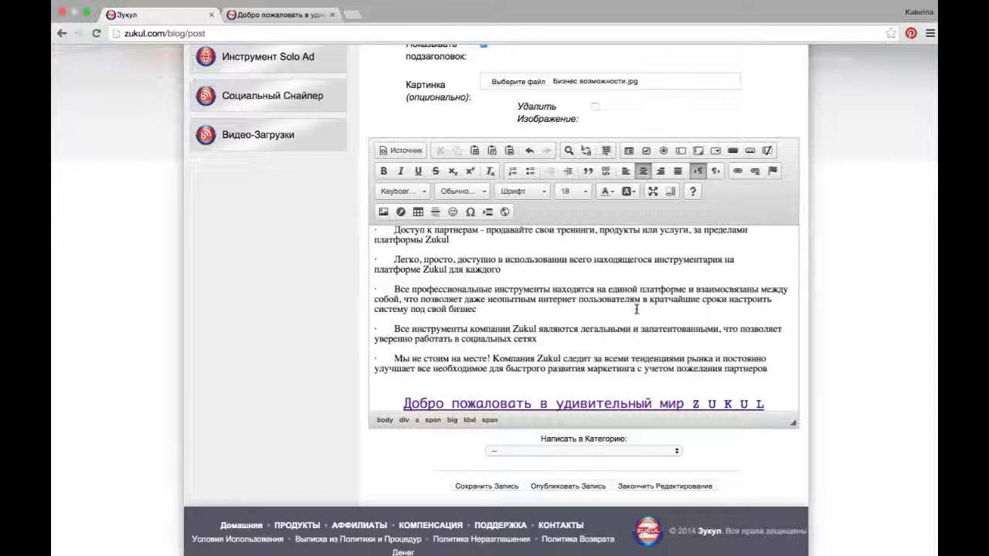
scroll(635, 309, "up", 5)
scroll(636, 309, "up", 5)
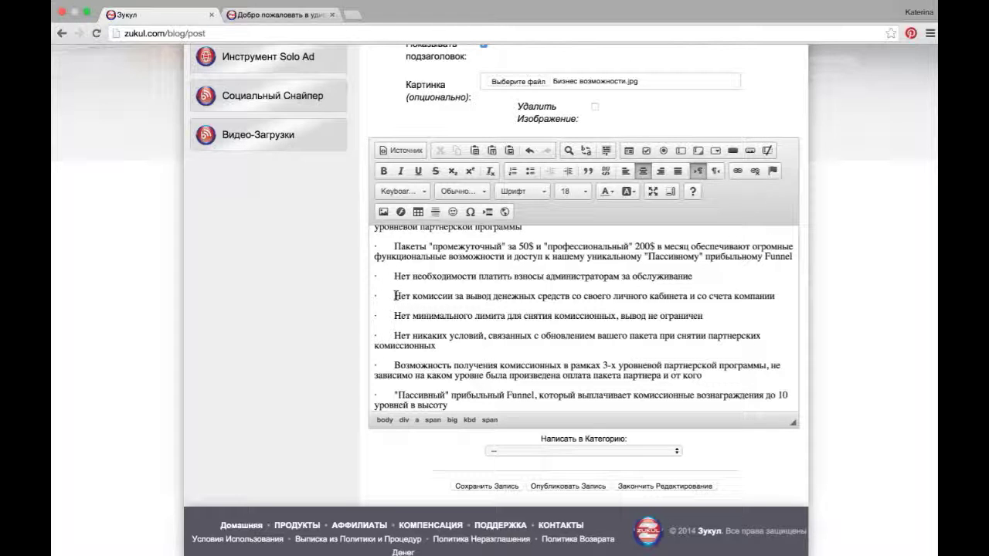
key("super+a")
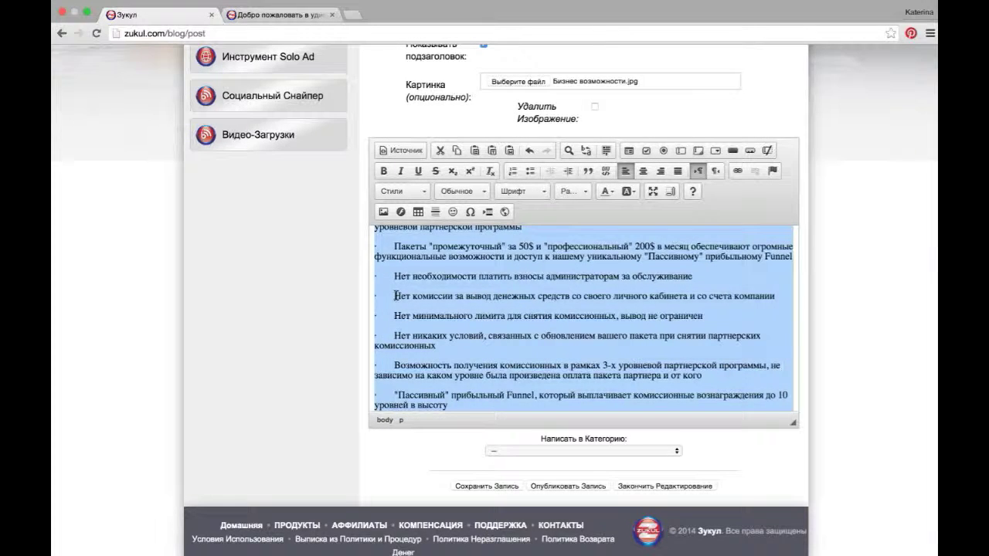
left_click(395, 295)
left_click_drag(395, 295, 492, 296)
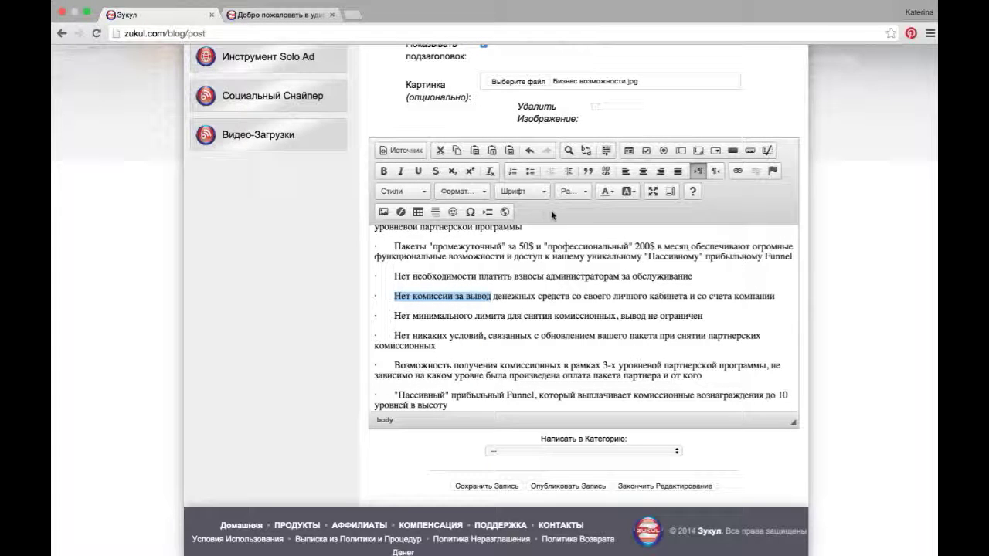
left_click(609, 266)
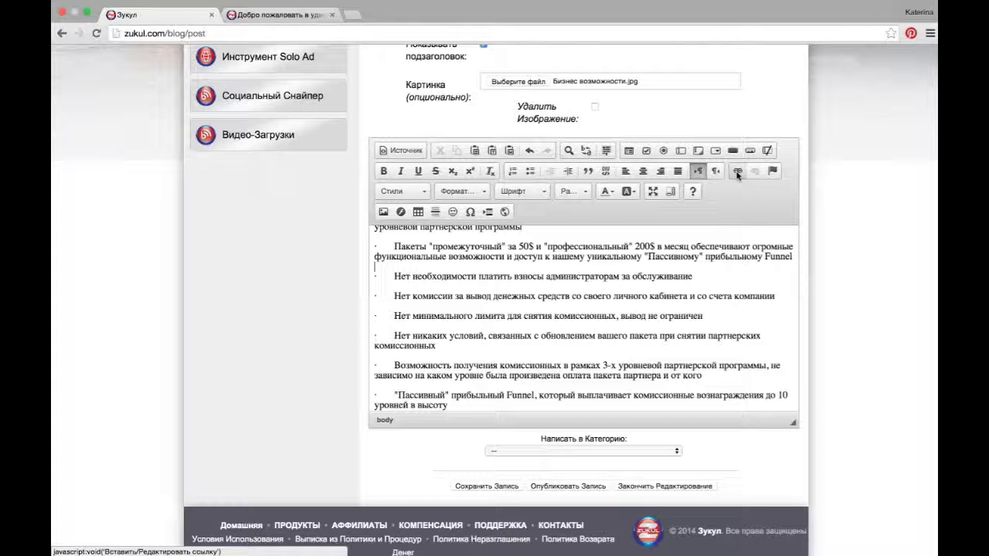
Confirm the link on the closing line "Добро пожаловать в удивительный мир ZUKUL" with address 365.pm/zukul-business and target "Новое окно (_blank)".
scroll(723, 318, "down", 10)
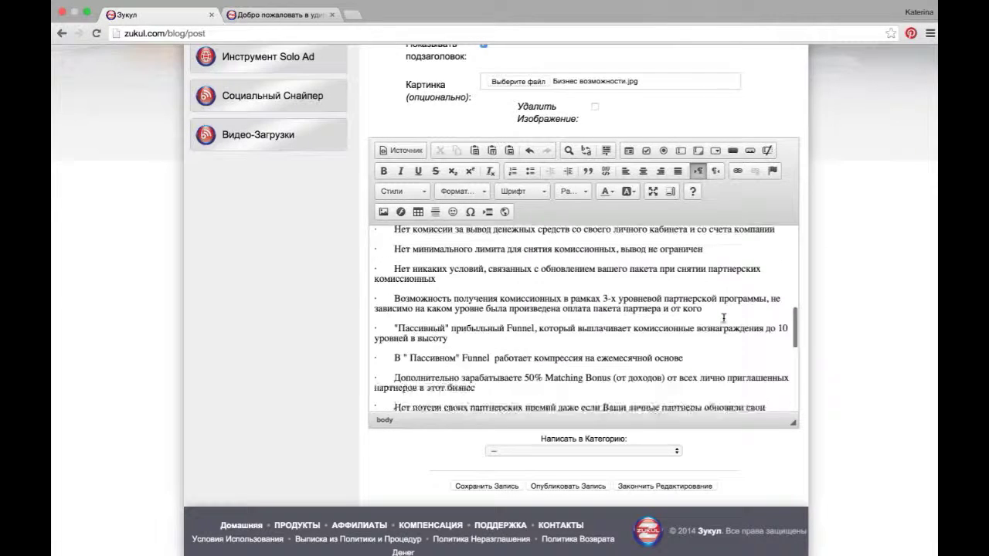
mouse_move(430, 390)
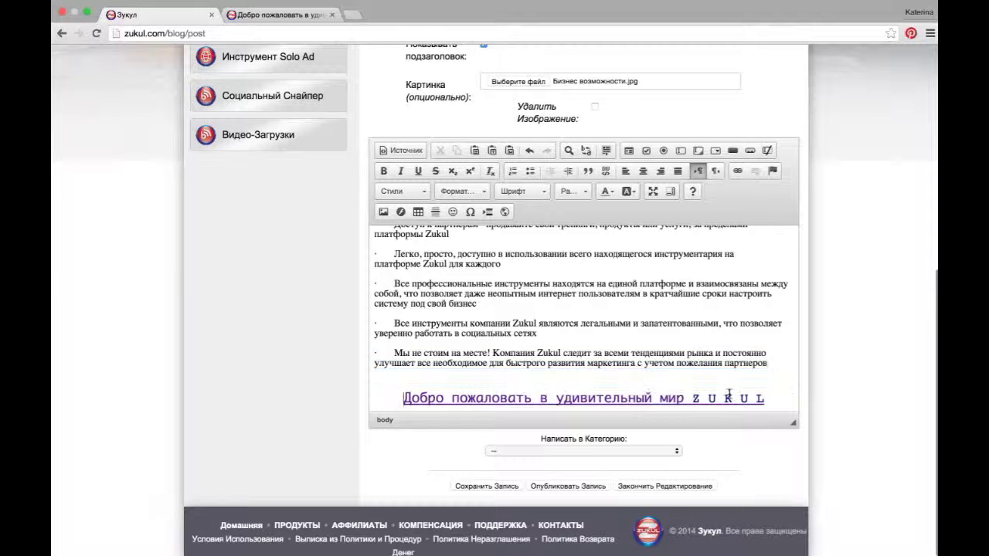
left_click_drag(403, 398, 763, 399)
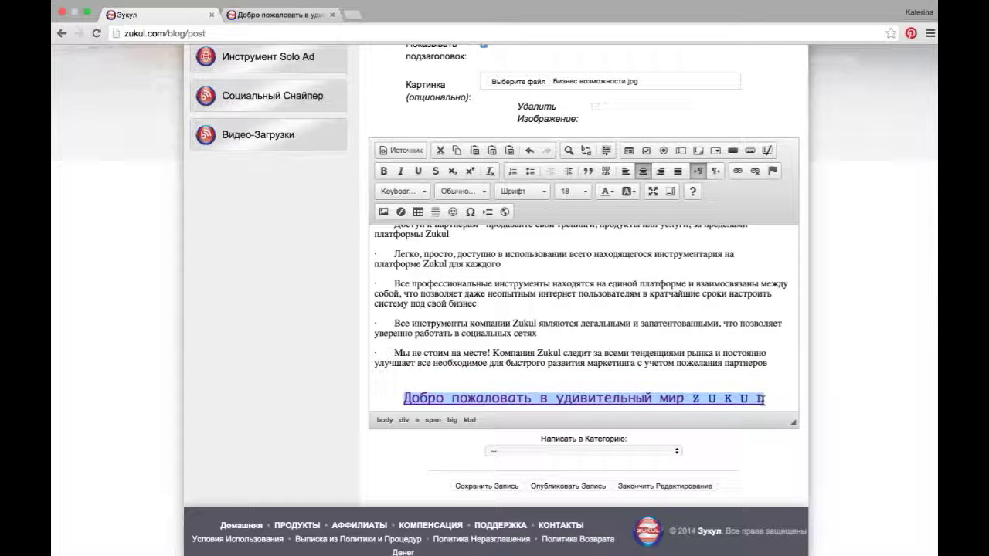
left_click(740, 176)
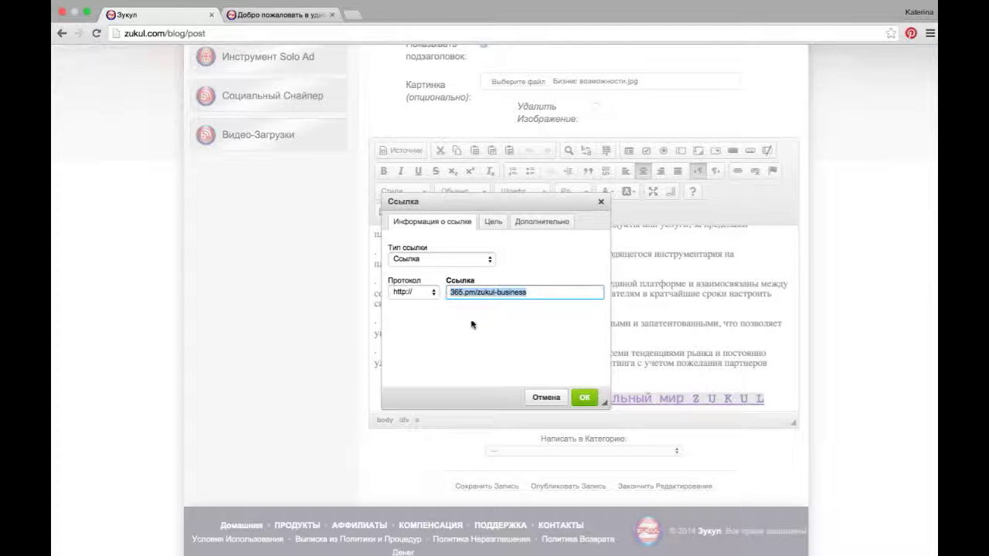
left_click(534, 292)
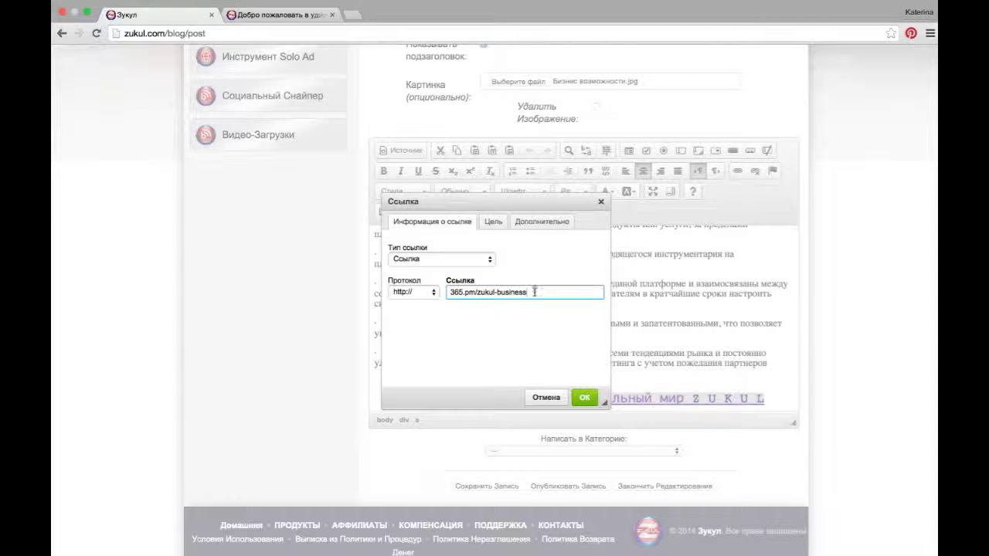
left_click(489, 222)
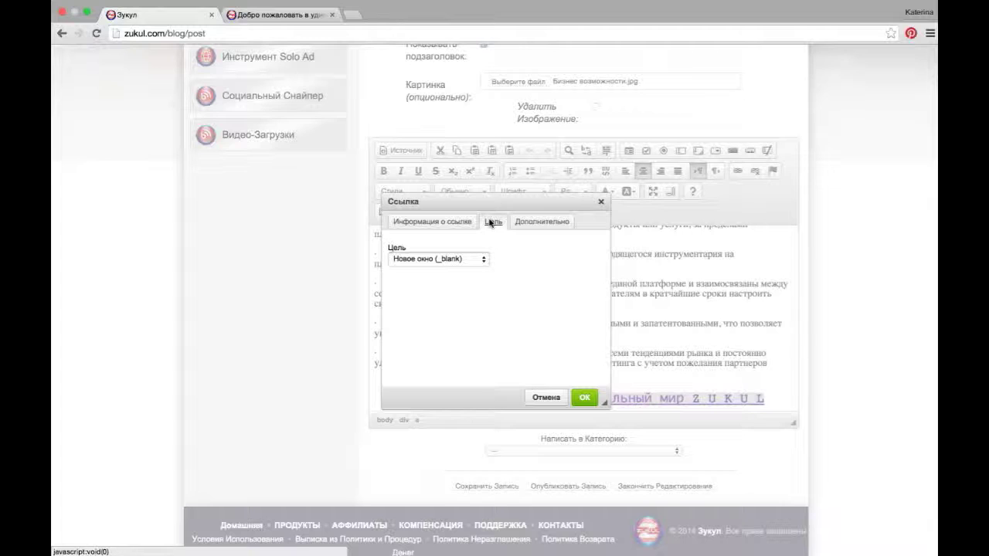
left_click(482, 259)
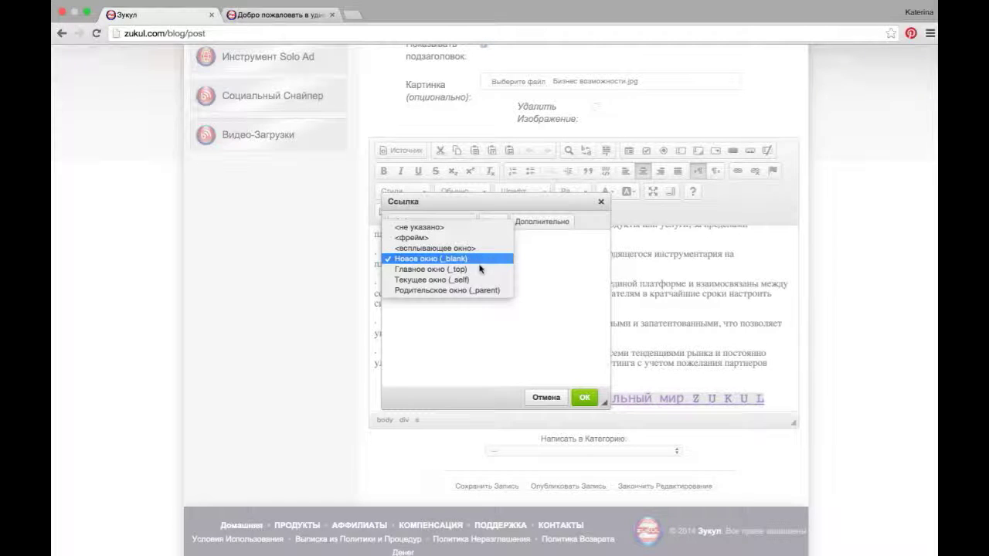
left_click(466, 263)
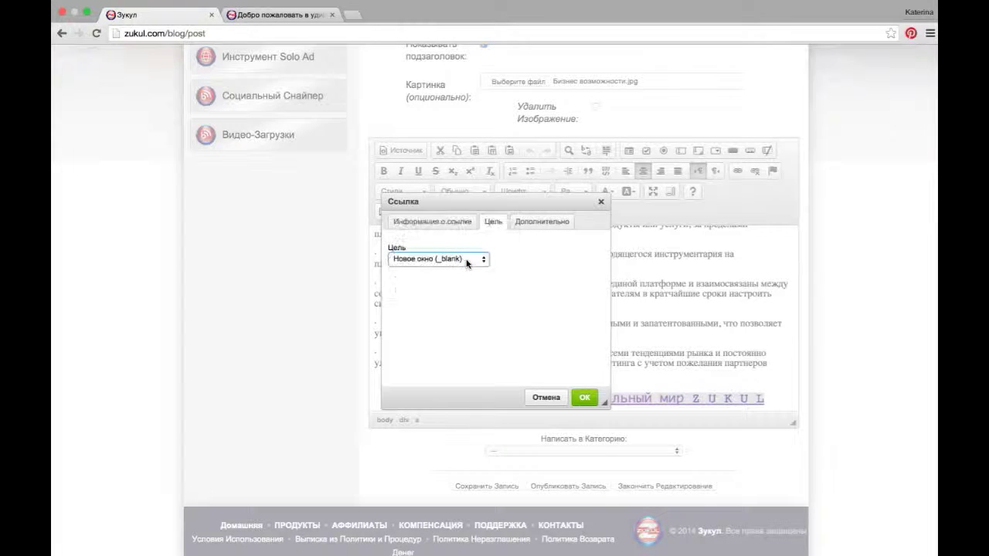
left_click(584, 399)
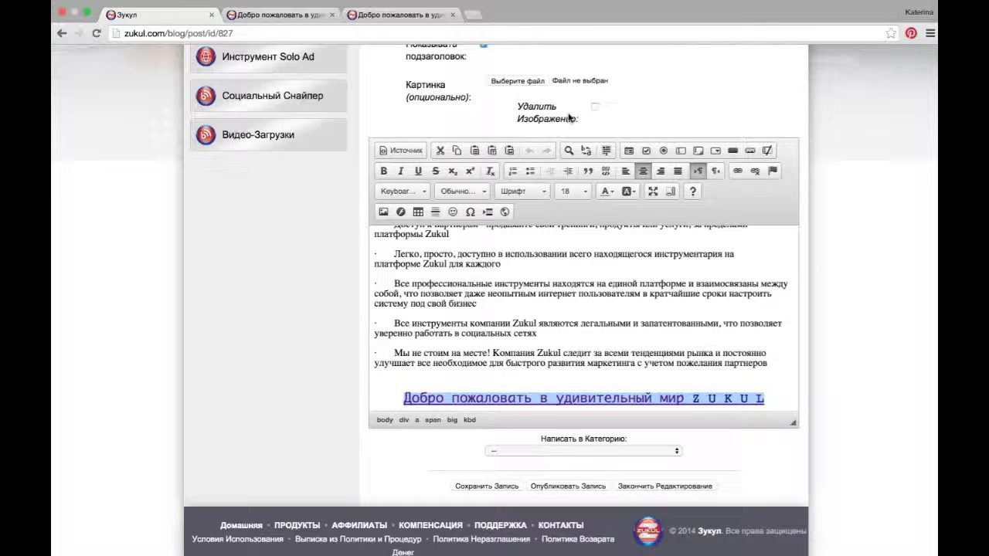
Check the attached picture on the published page and mark it for deletion in the page form.
left_click(297, 15)
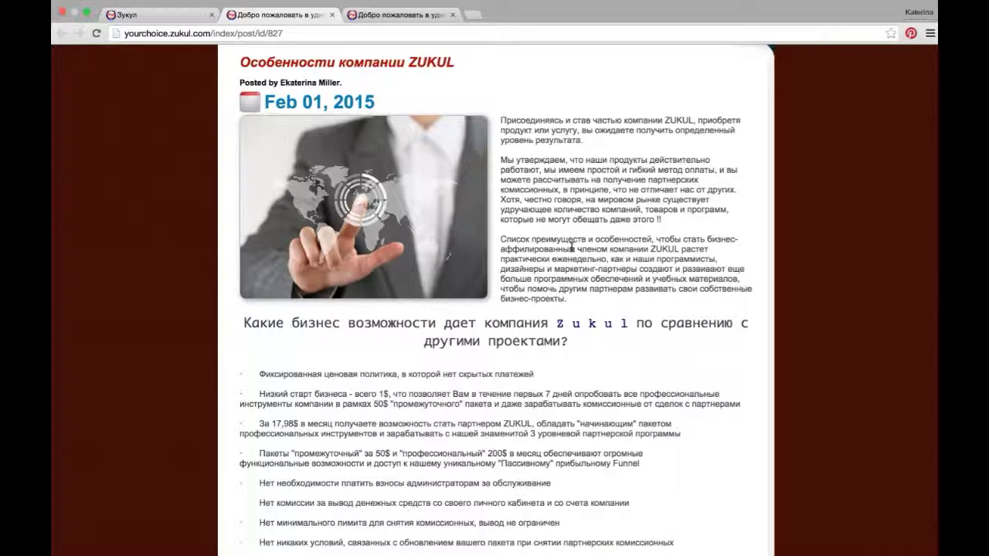
left_click(158, 15)
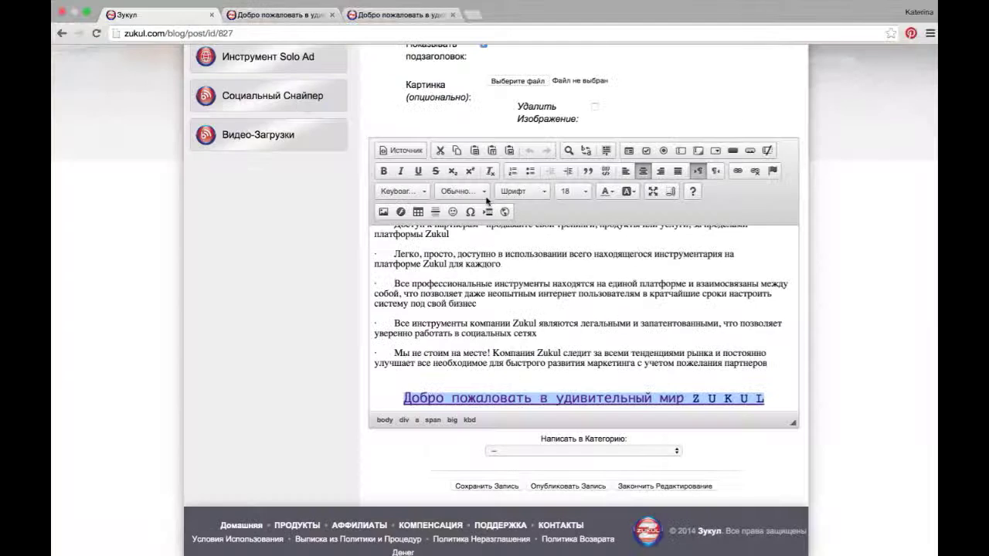
left_click(595, 108)
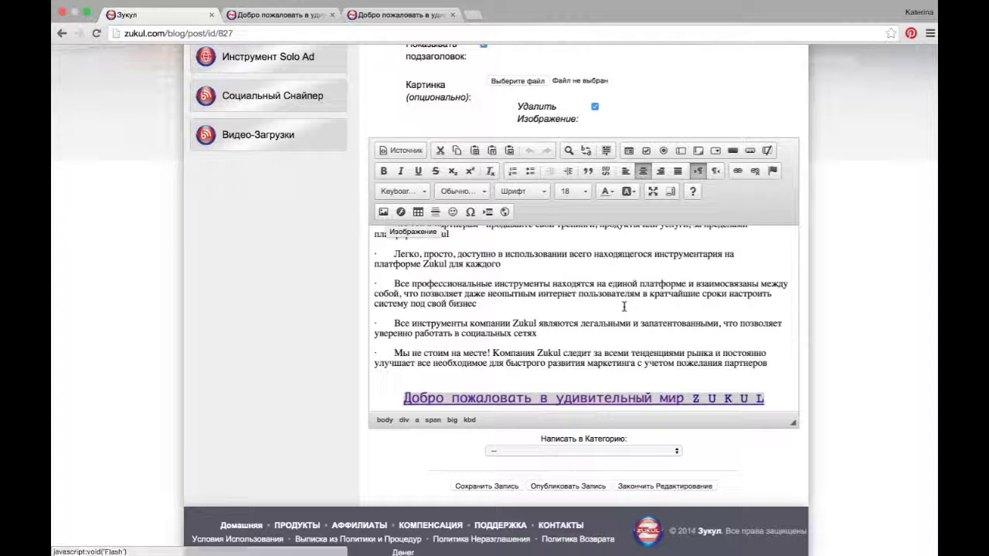
Start inserting an image before the first paragraph, using the copied address of big-703.jpg from the svoboda.zukul.com uploads as its source.
scroll(682, 320, "up", 6)
scroll(682, 320, "up", 5)
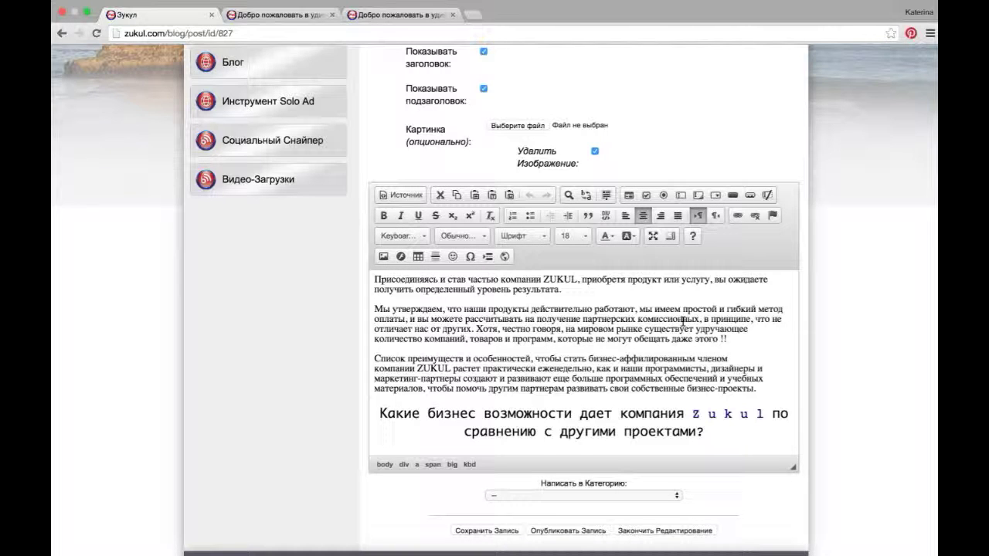
left_click(375, 278)
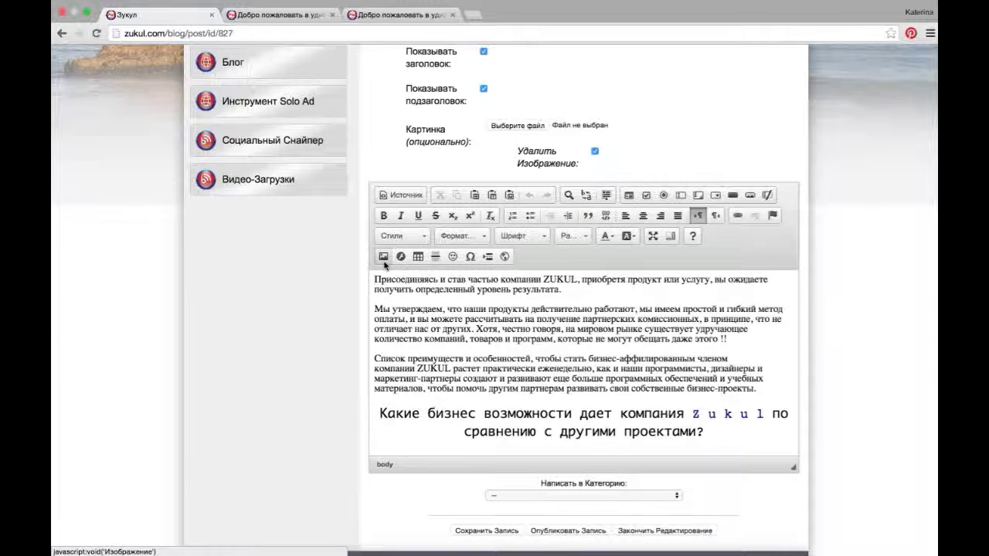
left_click(384, 261)
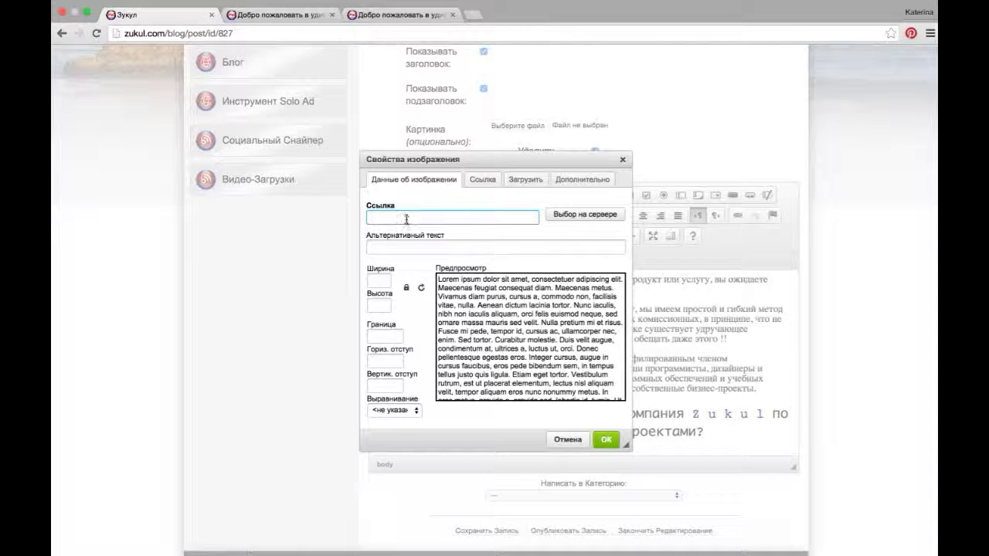
right_click(406, 222)
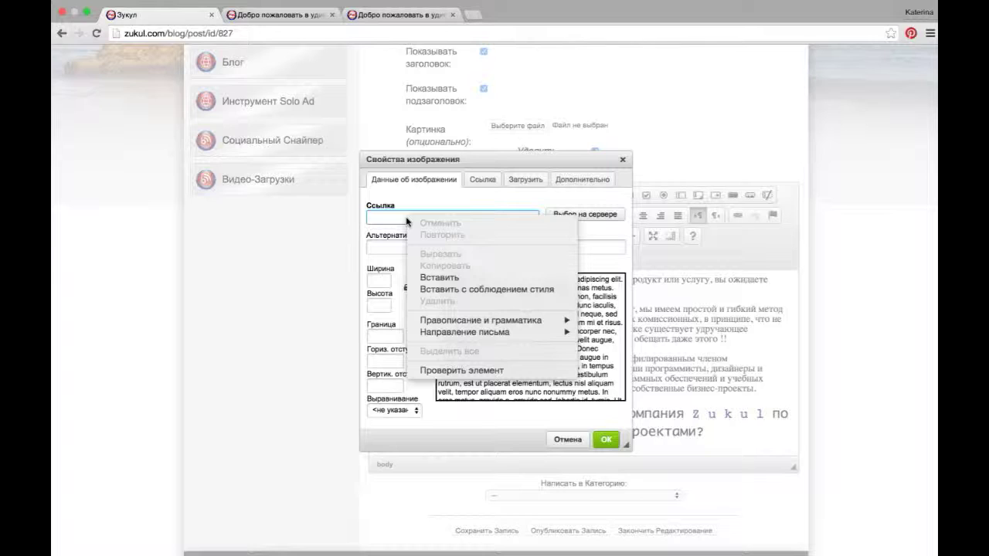
left_click(439, 277)
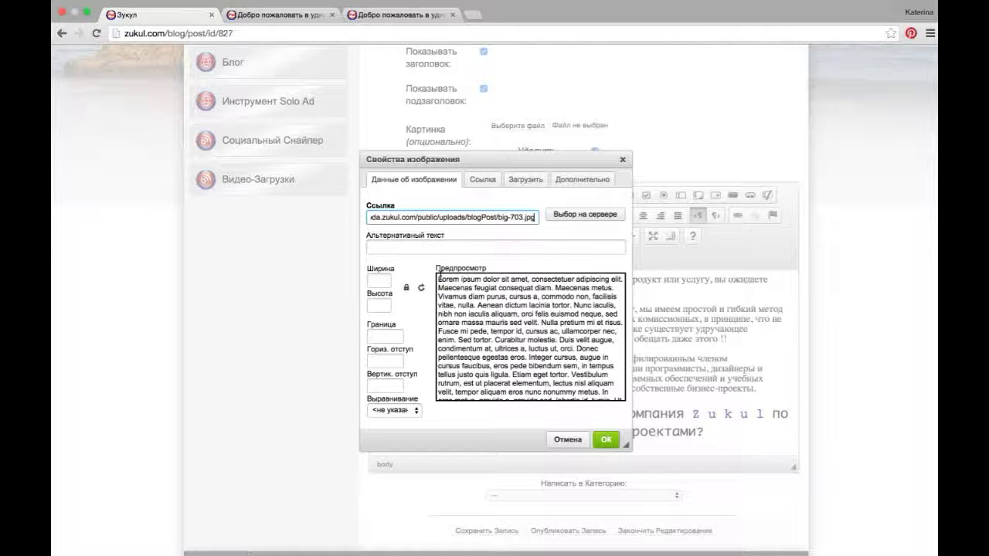
Set the image's width to 400 and height to 300 and insert it into the body text.
left_click(422, 293)
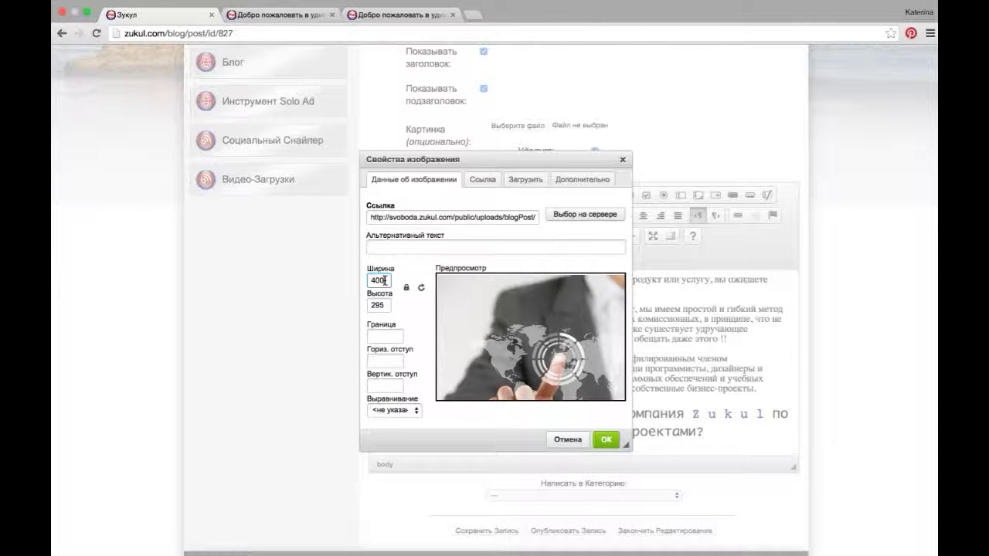
key("BackSpace")
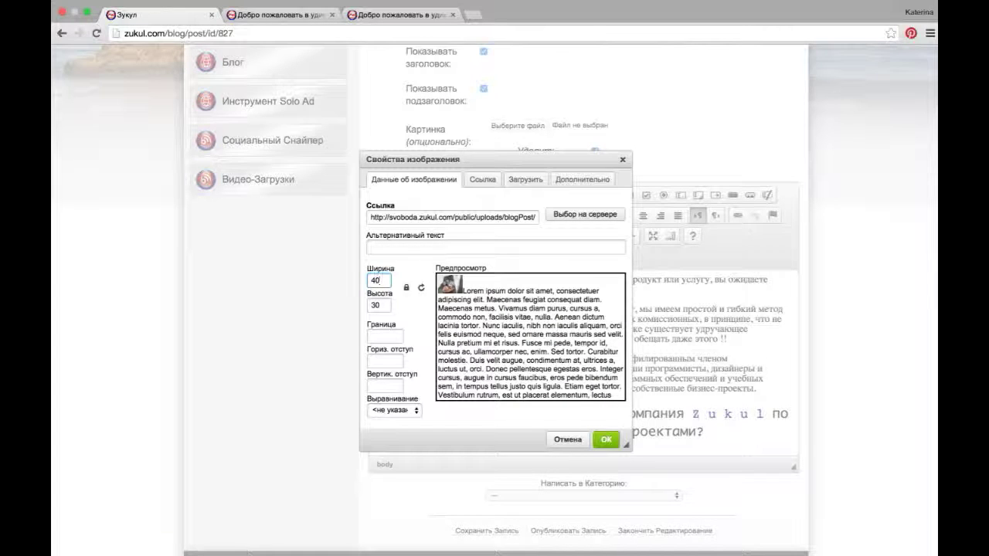
type("9")
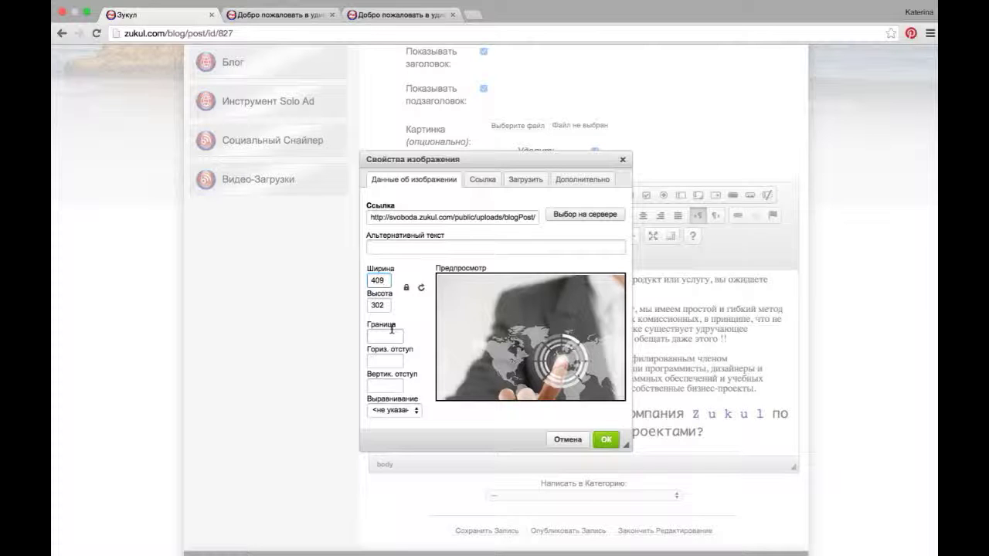
left_click(384, 278)
key("BackSpace")
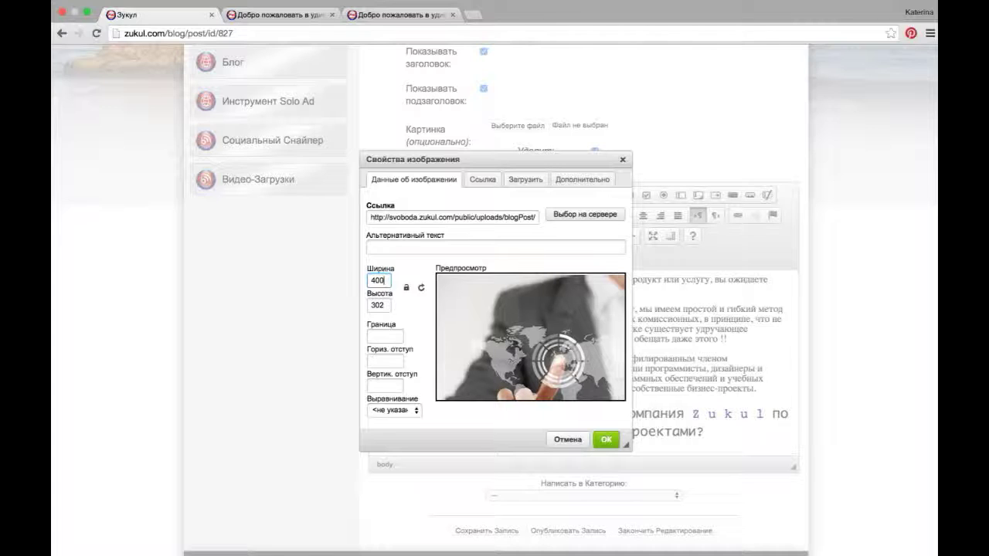
type("0")
left_click(384, 305)
key("BackSpace")
type("0")
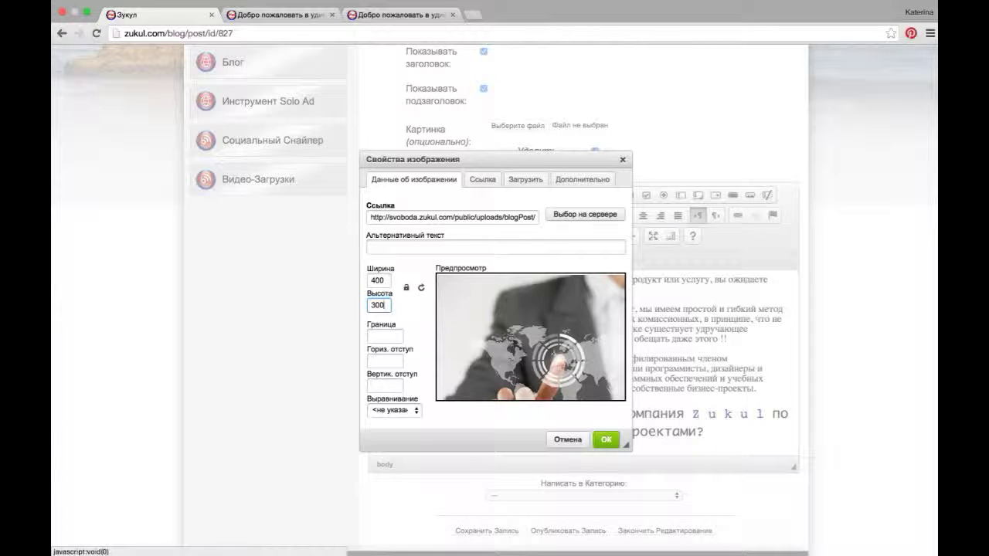
left_click(602, 438)
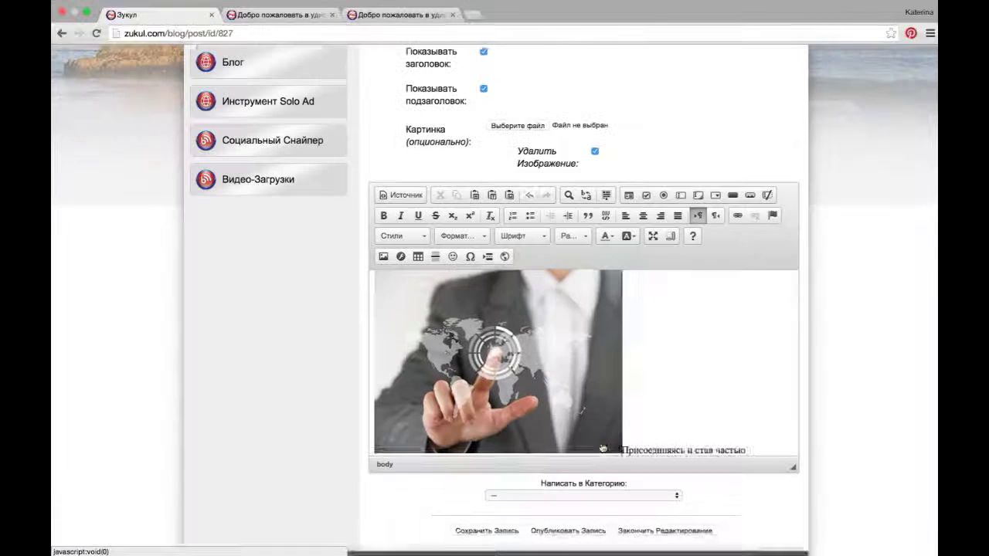
Review the inserted image above the text in the editor and open the earlier published version of the page for comparison.
scroll(612, 400, "down", 2)
scroll(611, 399, "down", 3)
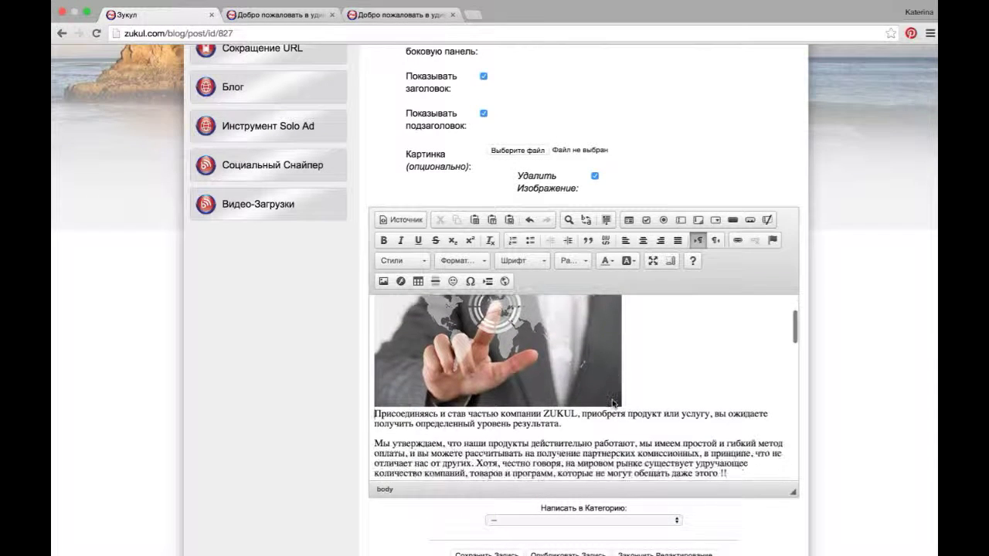
scroll(612, 399, "up", 4)
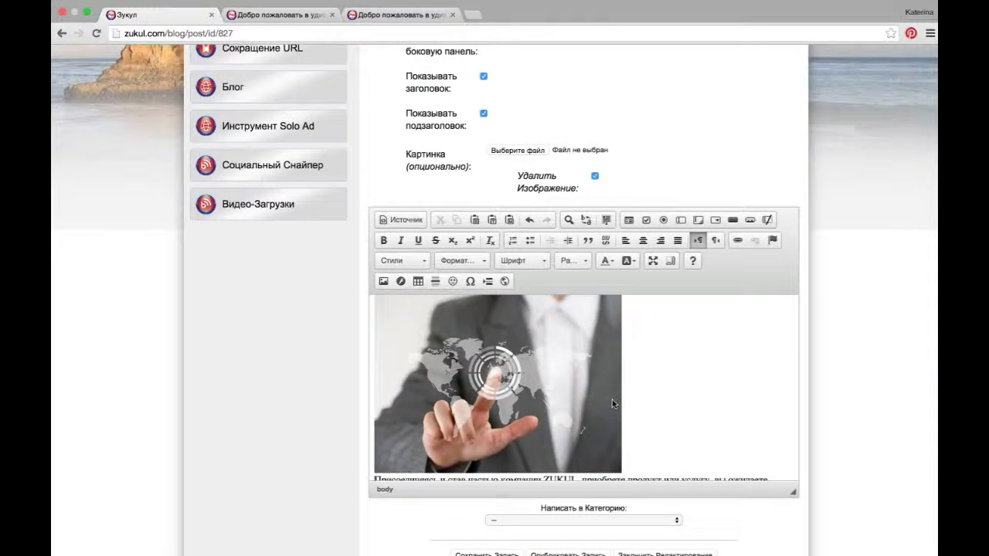
scroll(612, 399, "down", 3)
scroll(698, 291, "up", 1)
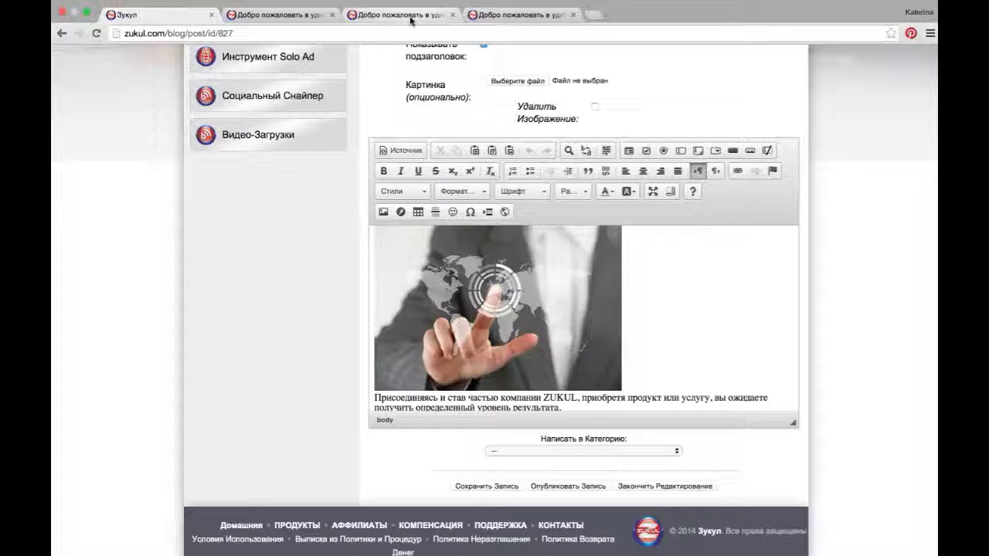
left_click(410, 17)
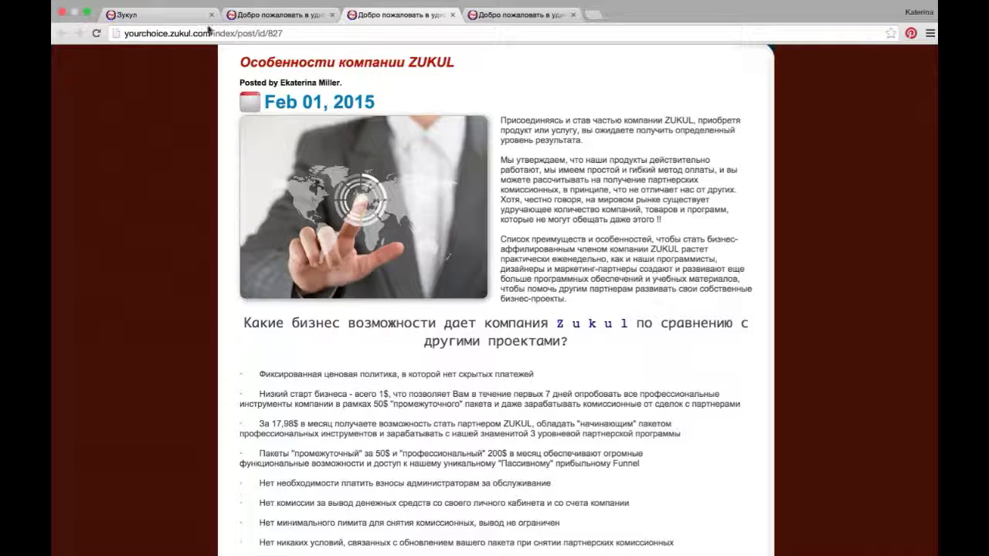
Compare the image and text layout in the other published version of the page with the post in the editor.
left_click(158, 15)
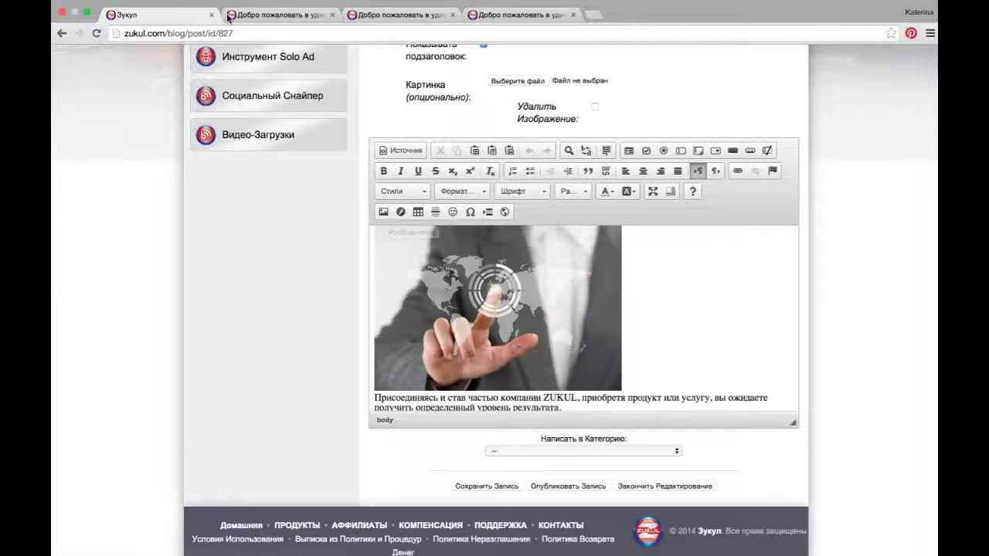
left_click(260, 16)
scroll(470, 198, "down", 3)
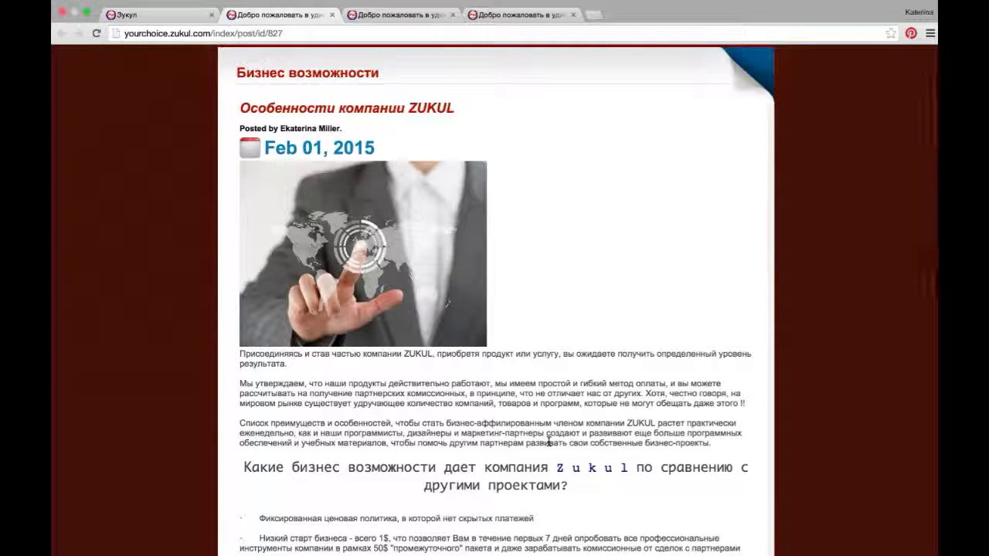
left_click(175, 15)
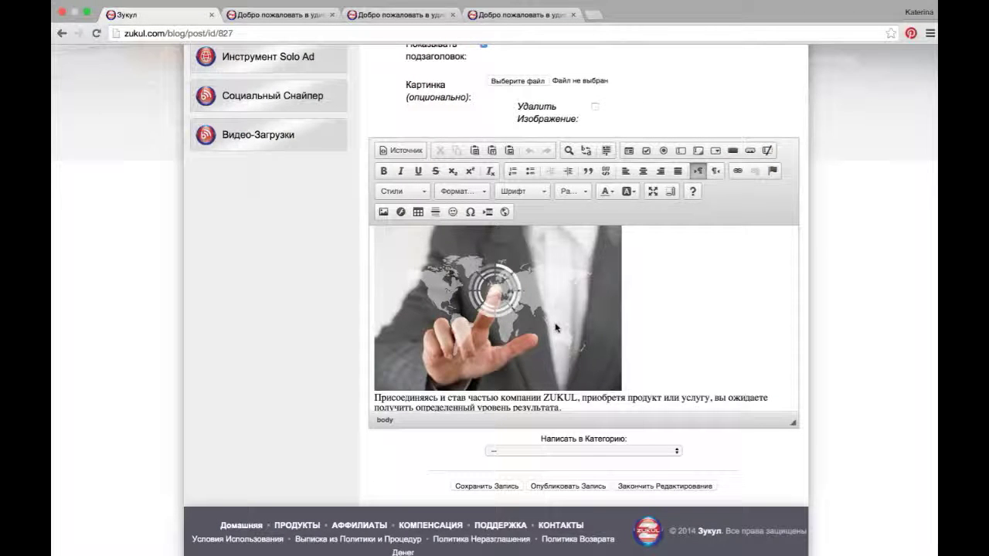
Delete the image above the first paragraph and choose Бизнес возможности.jpg from the computer as the new image file.
left_click(636, 370)
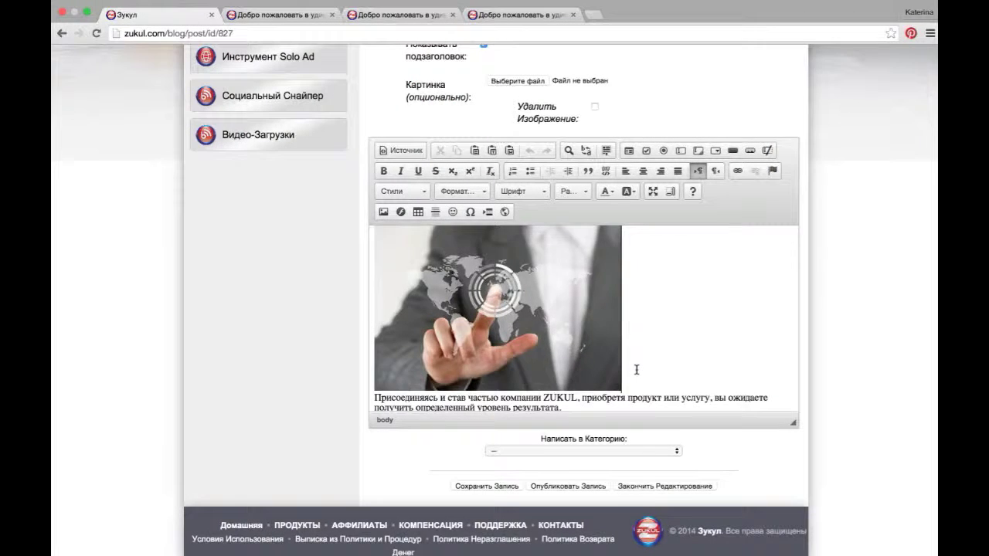
key("BackSpace")
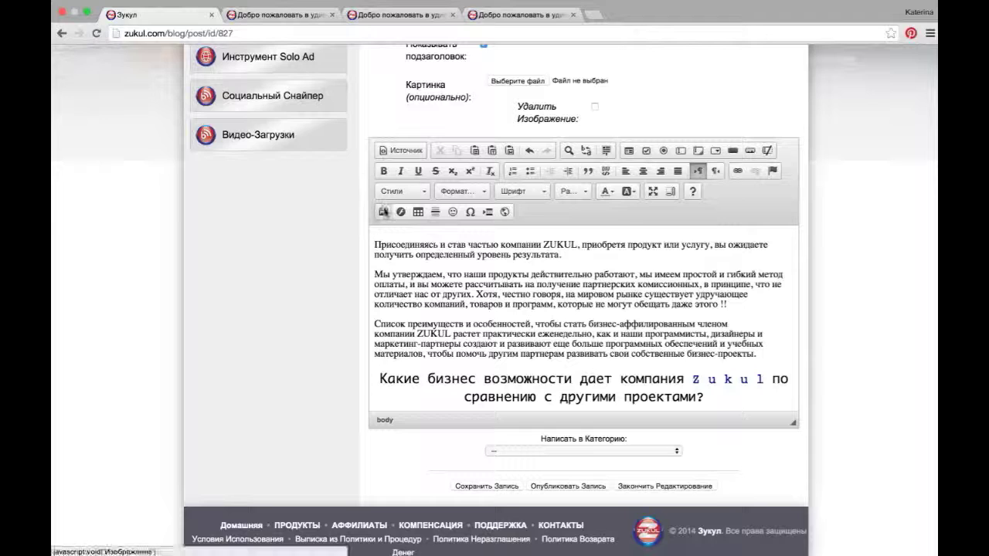
left_click(383, 213)
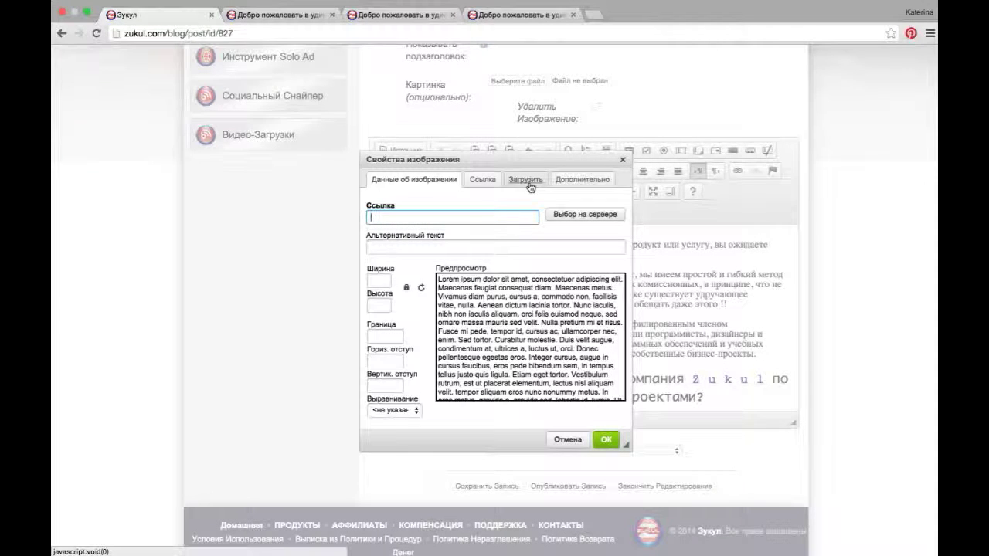
left_click(528, 182)
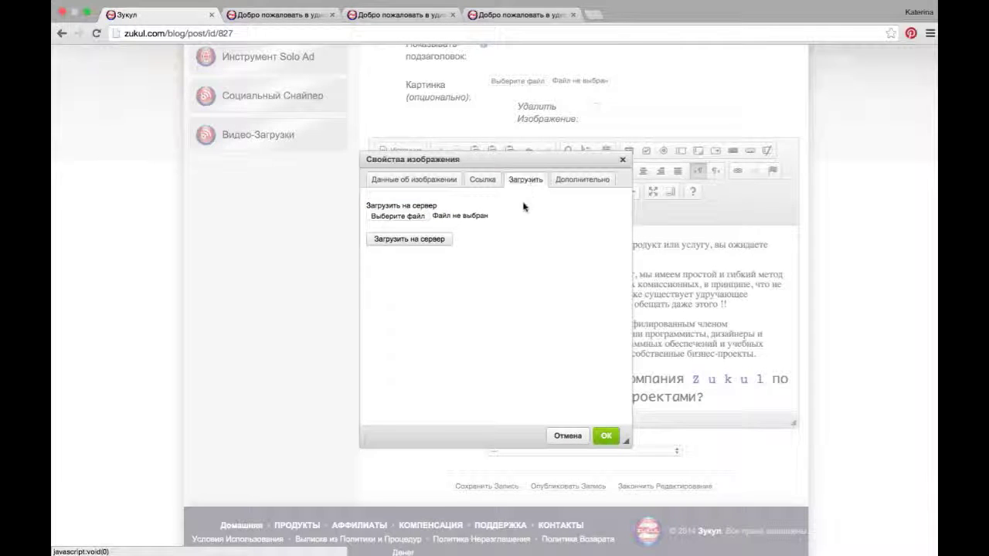
left_click(423, 219)
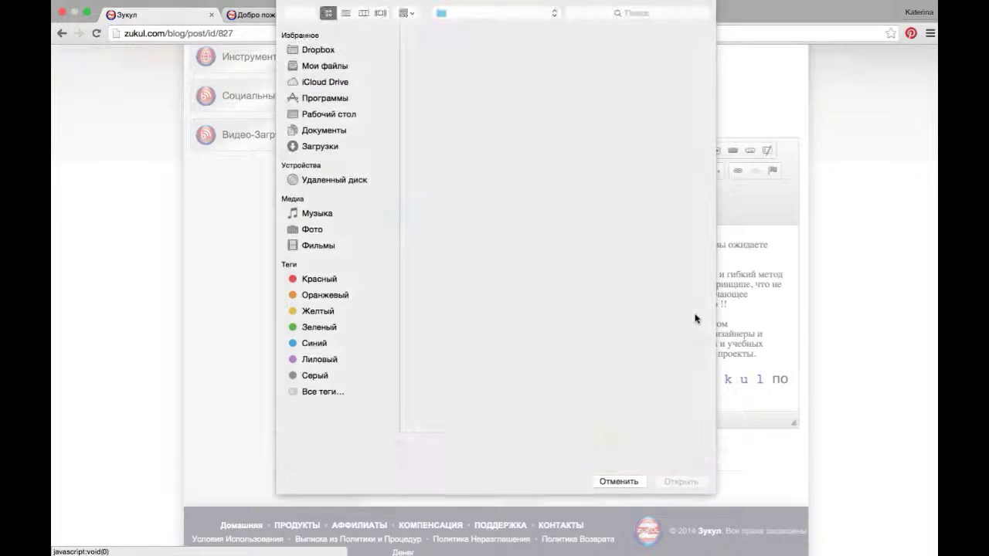
left_click(656, 398)
key("Return")
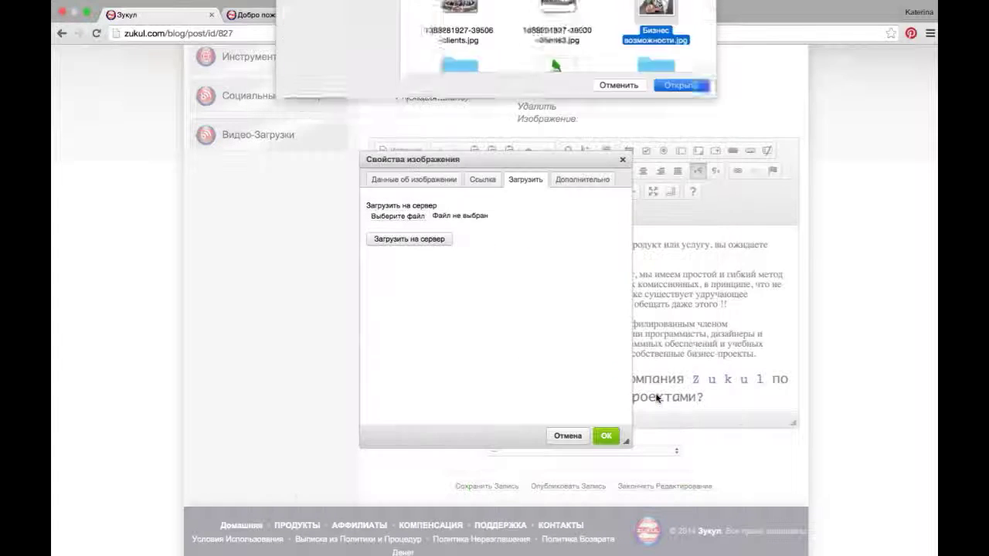
Upload the chosen file to the server and insert it above the text without changing its size.
left_click(429, 243)
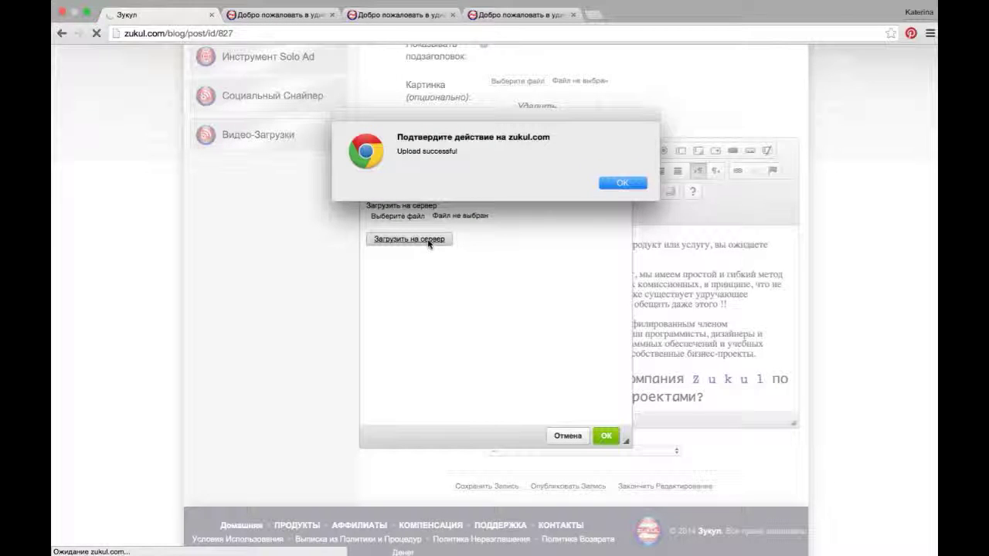
left_click(623, 183)
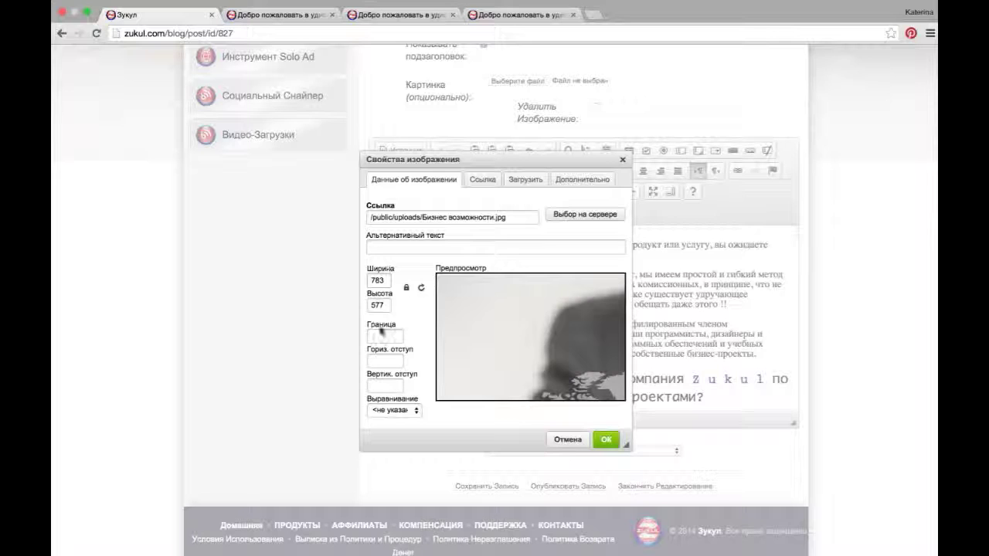
left_click(605, 440)
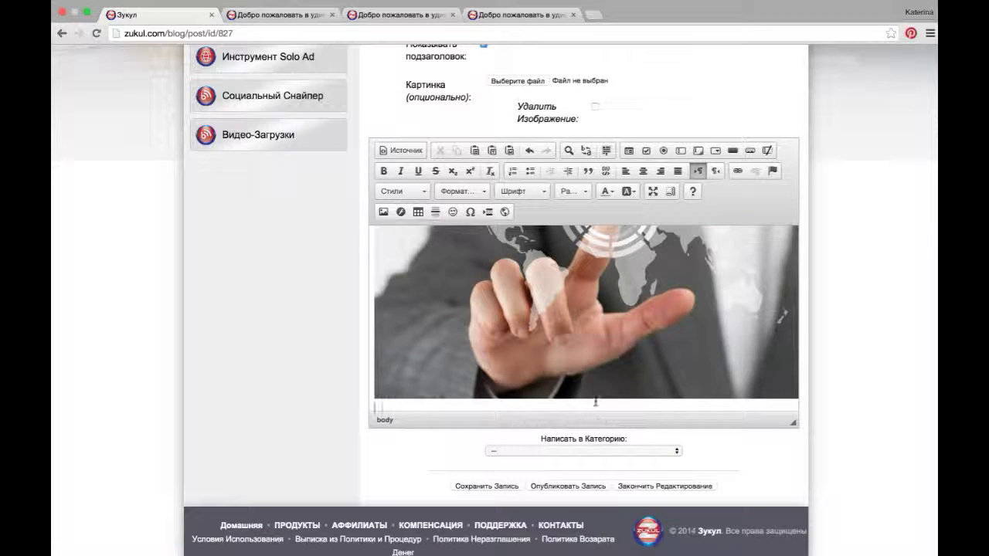
Examine the uploaded image above the body text and check its address and dimensions in the image properties.
scroll(636, 376, "down", 3)
scroll(636, 376, "down", 2)
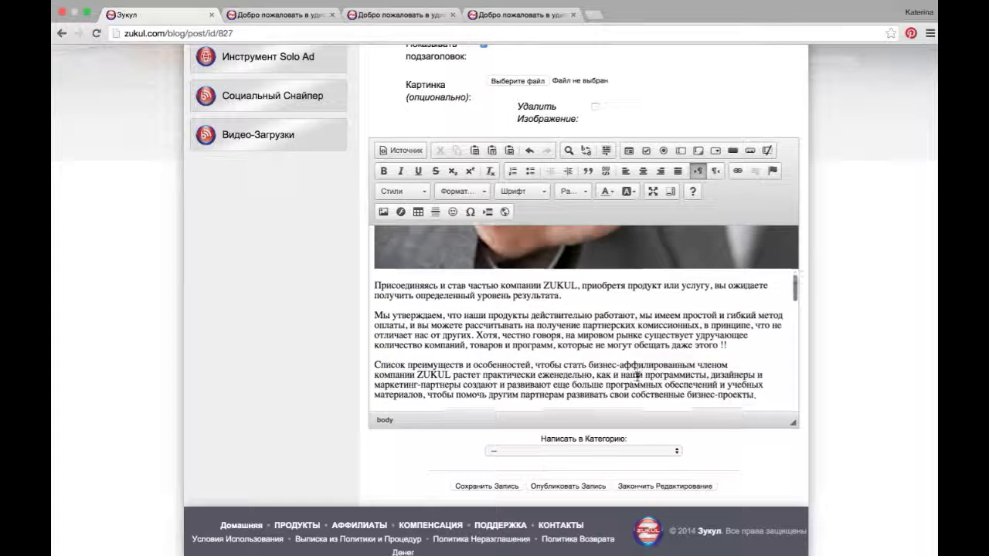
scroll(637, 379, "up", 5)
scroll(638, 380, "down", 3)
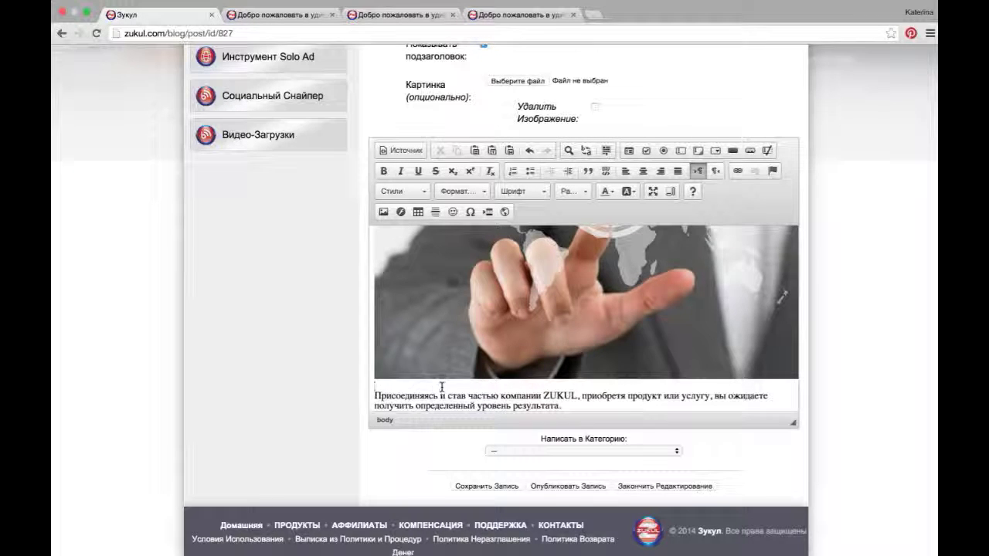
left_click(452, 348)
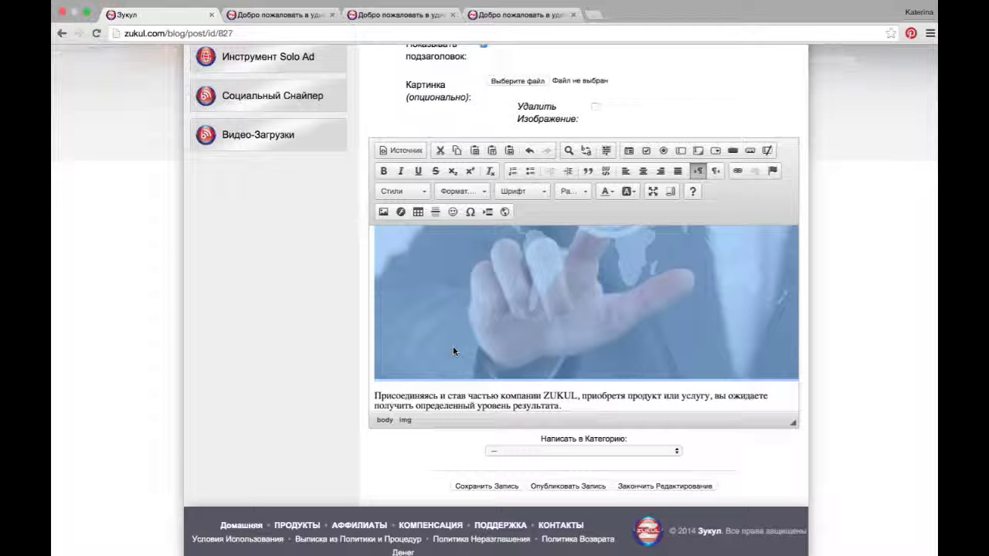
left_click(383, 213)
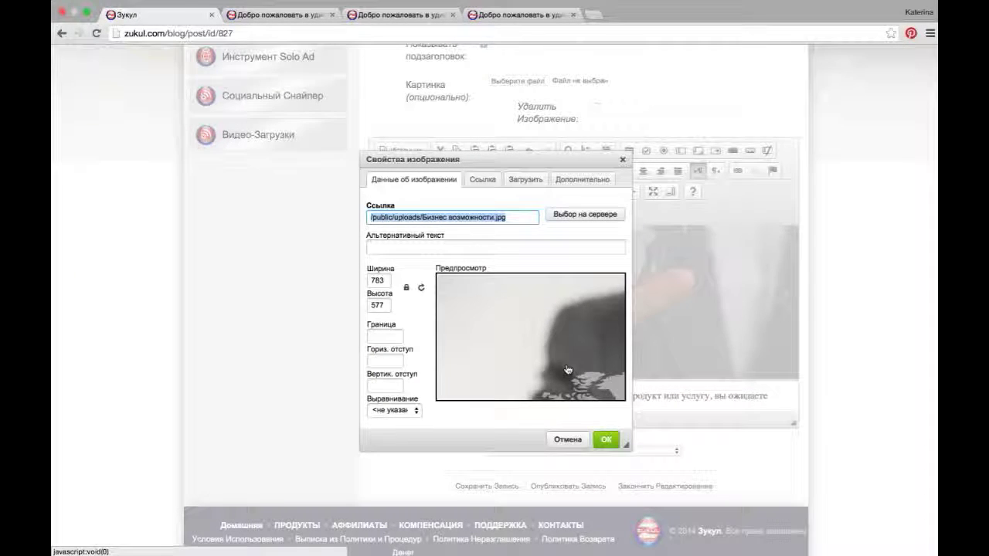
left_click(608, 440)
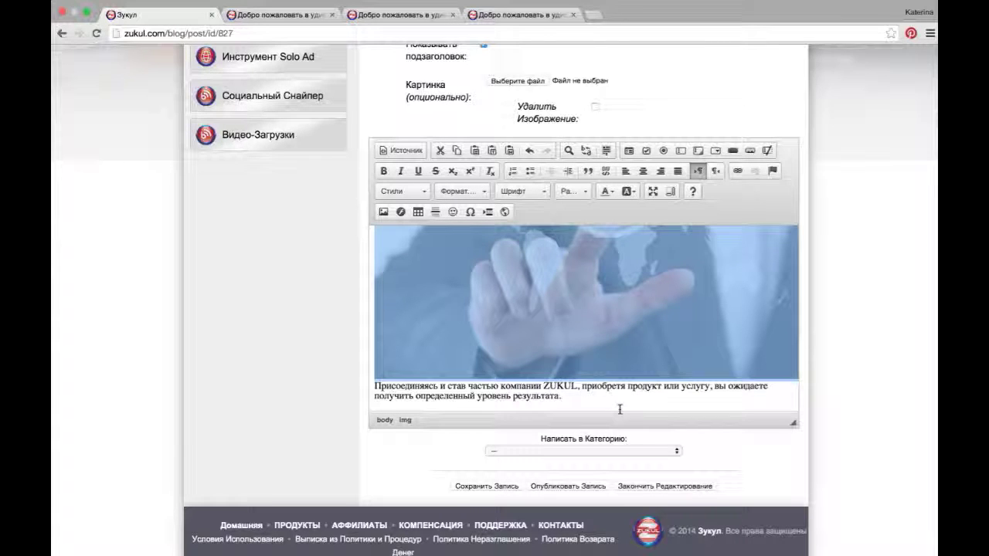
left_click(619, 407)
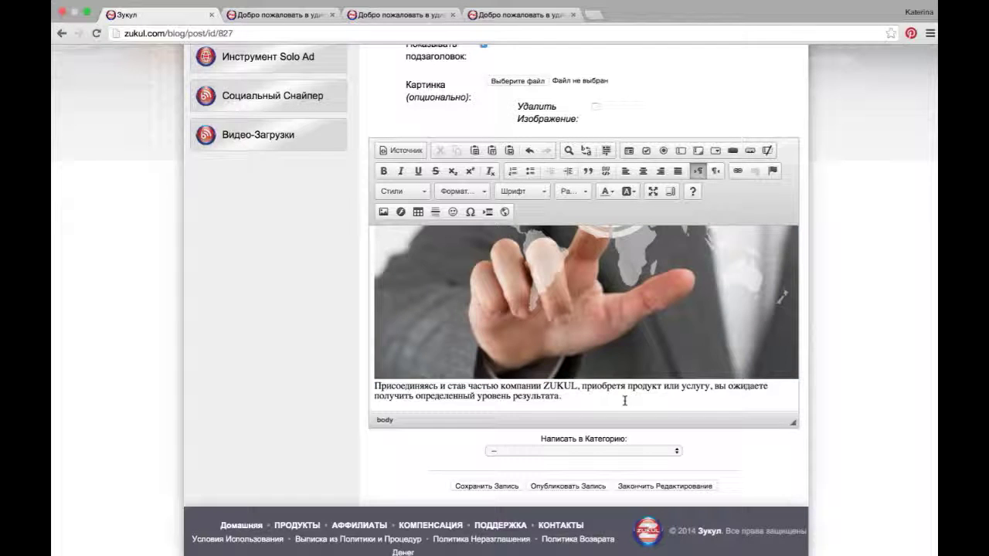
Add the centred line "Презентация компании Z U K U L" below the "Какие бизнес возможности" heading, followed by an empty line.
scroll(622, 402, "down", 2)
scroll(624, 400, "down", 5)
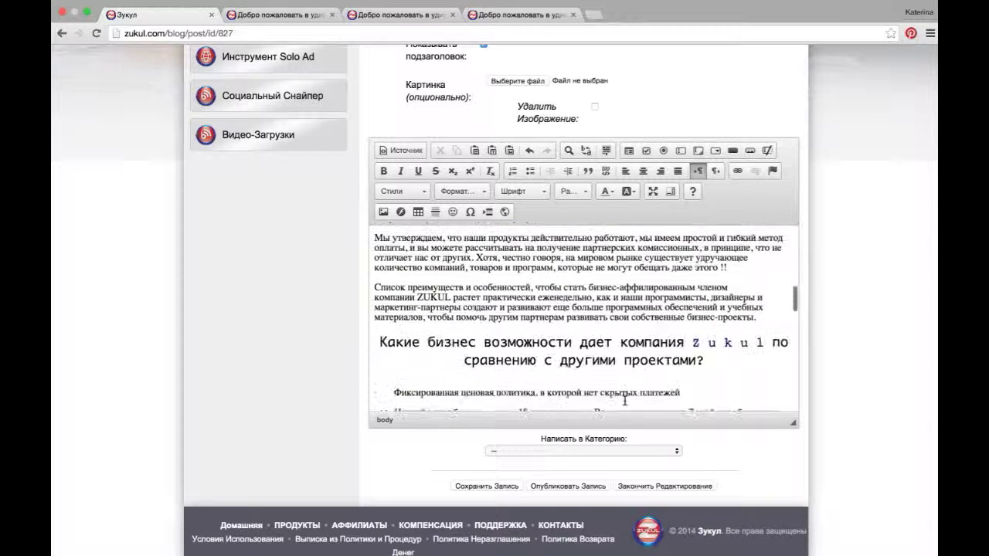
scroll(624, 400, "down", 5)
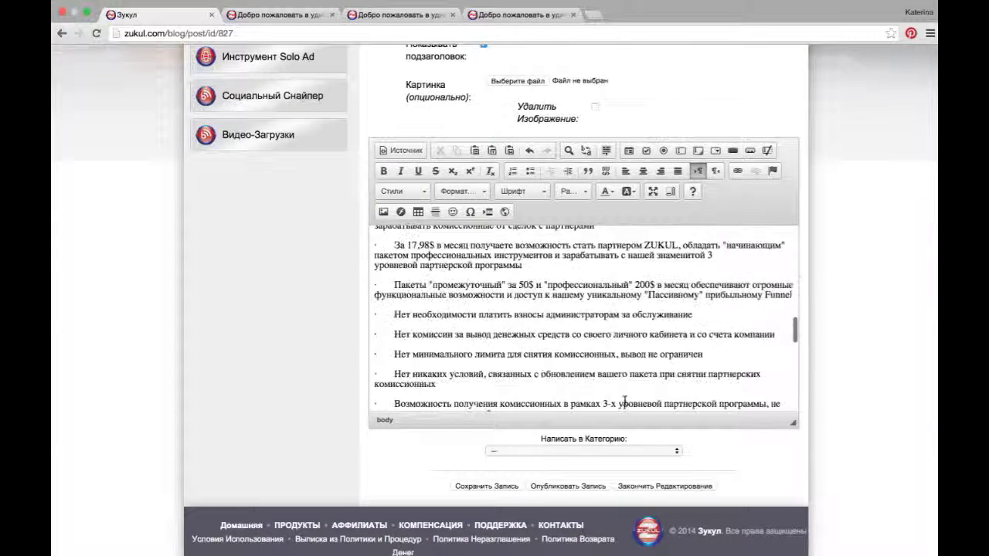
scroll(624, 400, "up", 3)
left_click(718, 304)
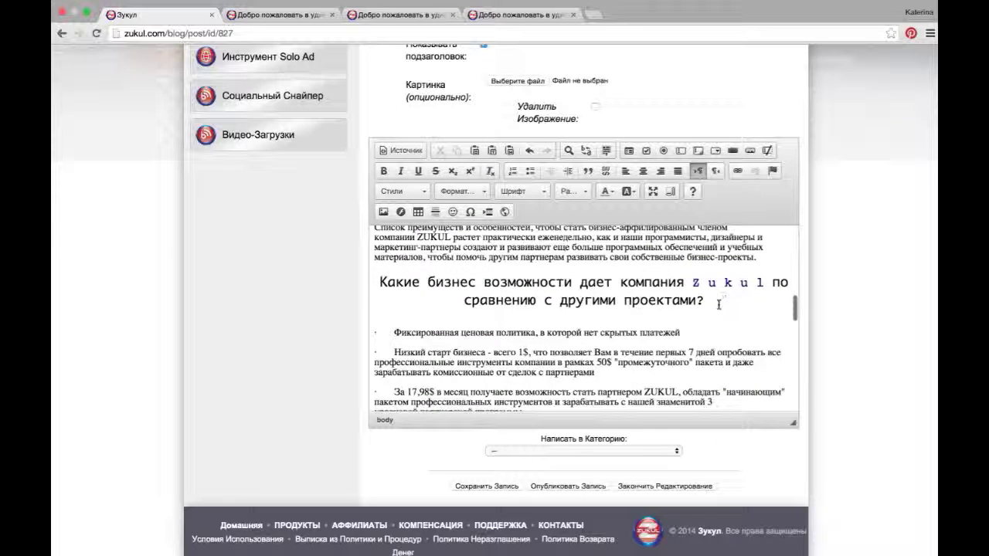
key("Return")
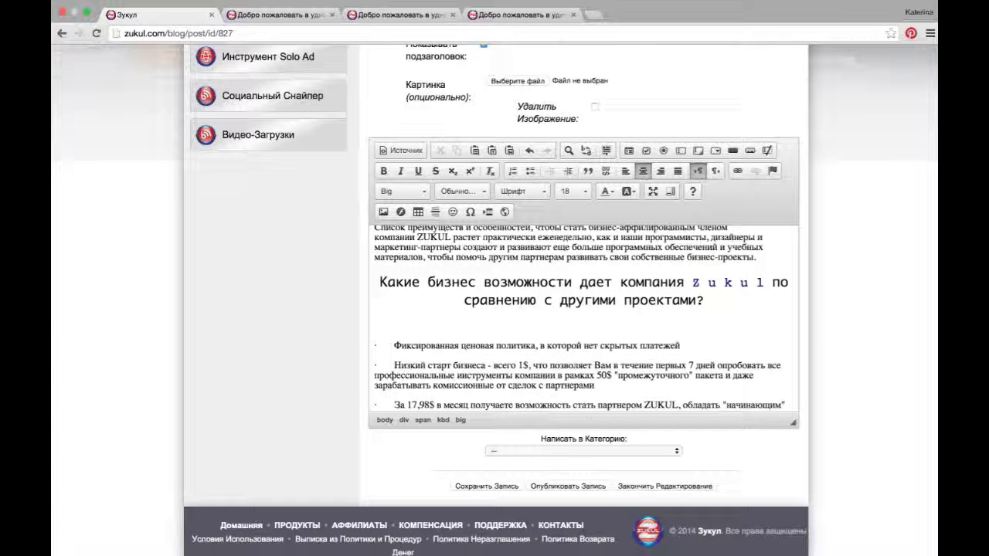
key("Return")
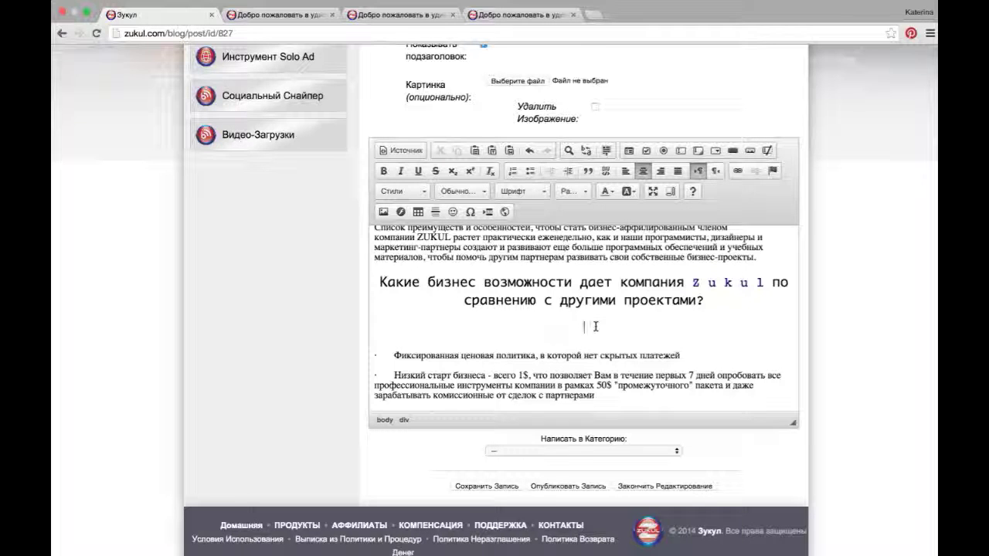
type("Презентация компании Z U K U L")
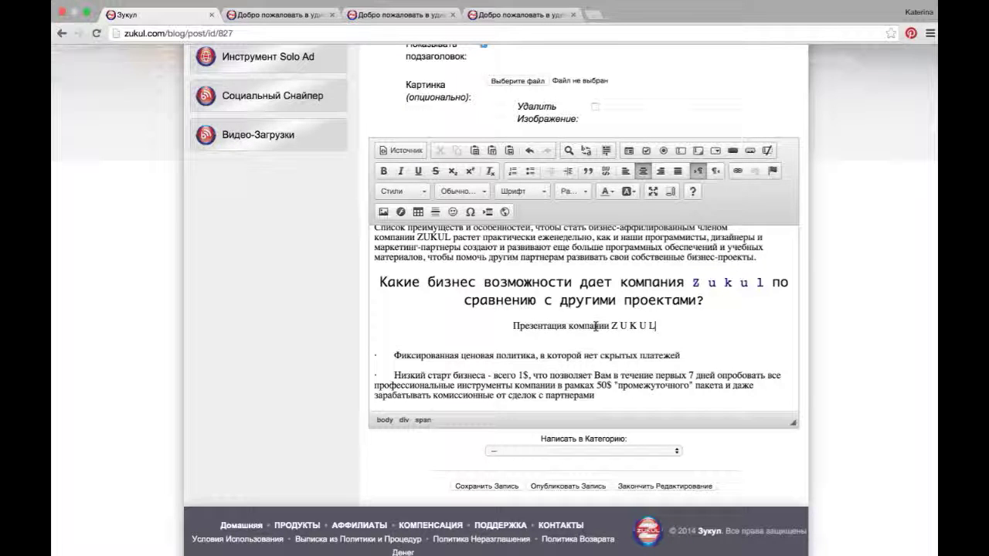
key("Return")
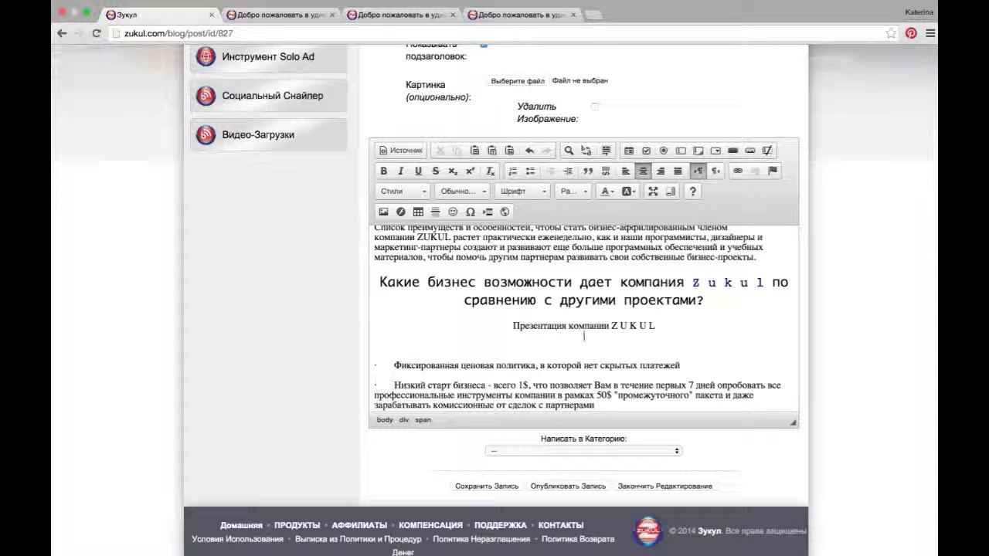
Switch to YouTube in a new tab, open the video "Z U K U L Презентация проекта" from the own channel and pause it.
left_click(592, 15)
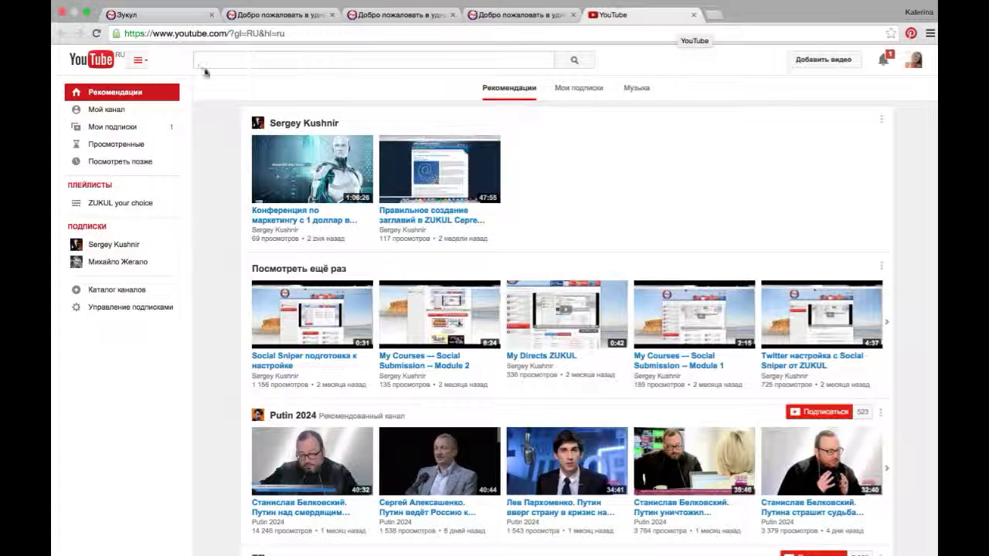
left_click(131, 108)
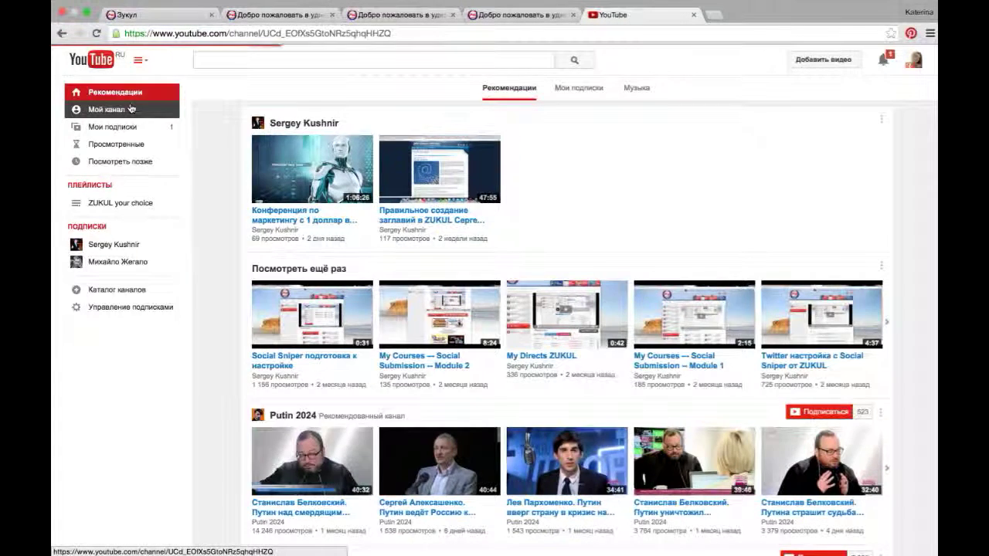
scroll(518, 432, "down", 5)
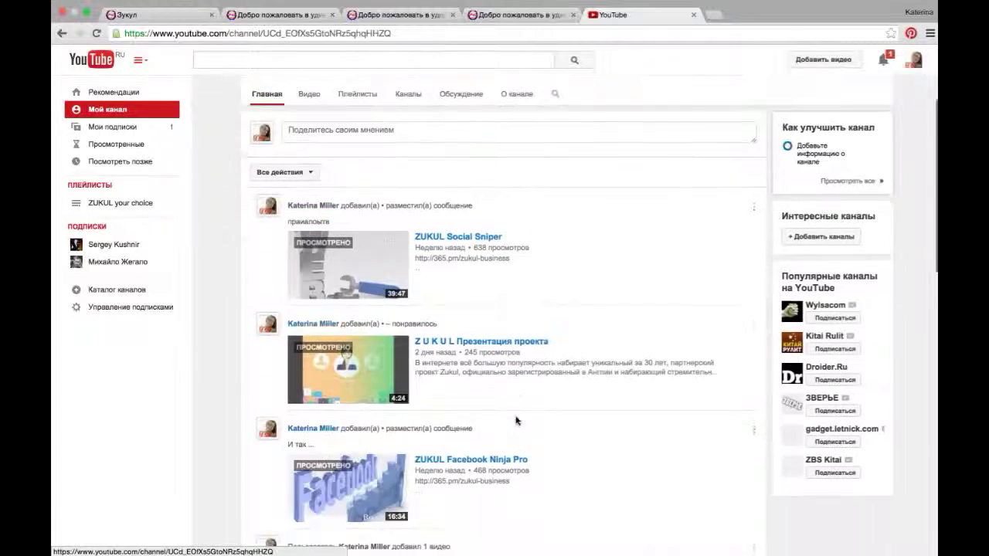
left_click(506, 325)
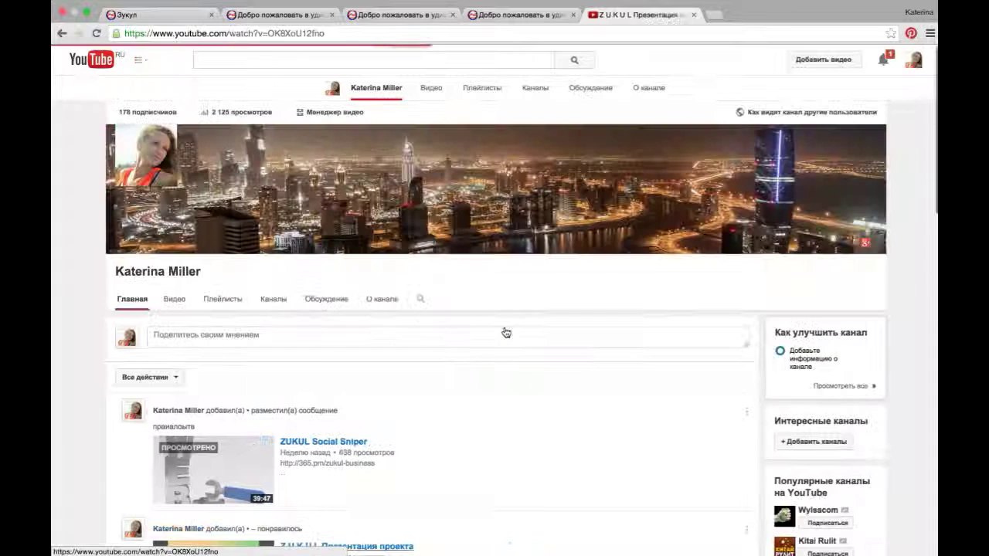
scroll(246, 356, "down", 2)
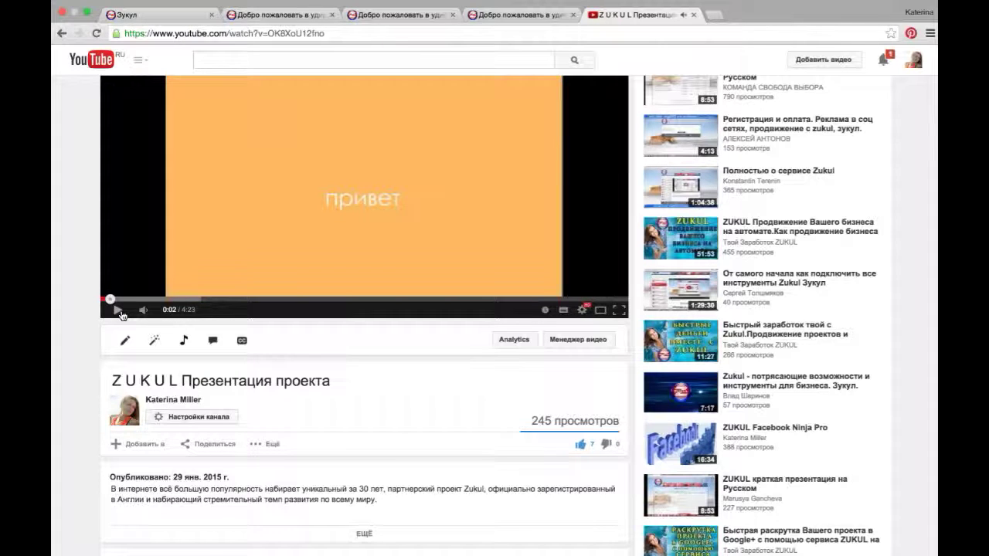
left_click(117, 311)
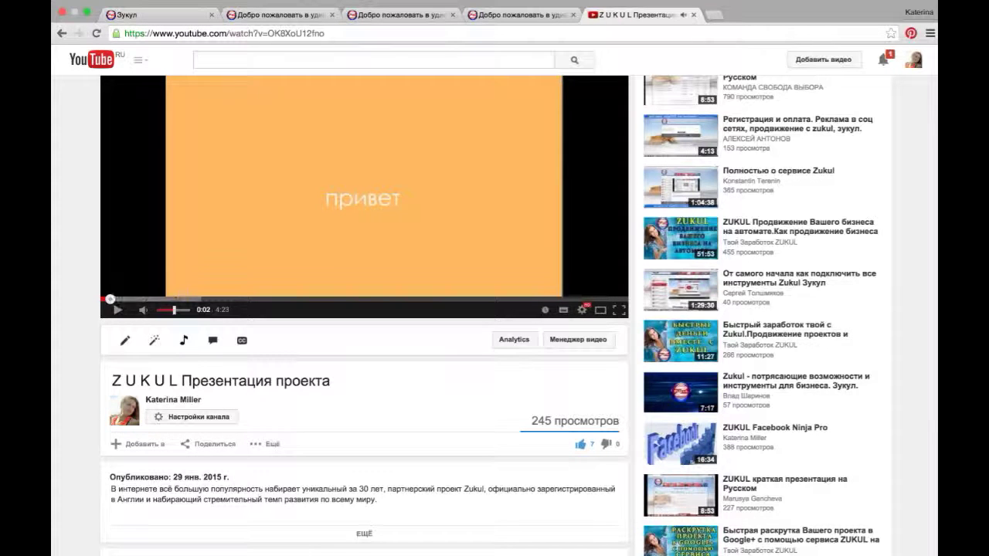
Copy the HTML embed code of the "Z U K U L Презентация проекта" video and look over its additional embed options.
left_click(217, 445)
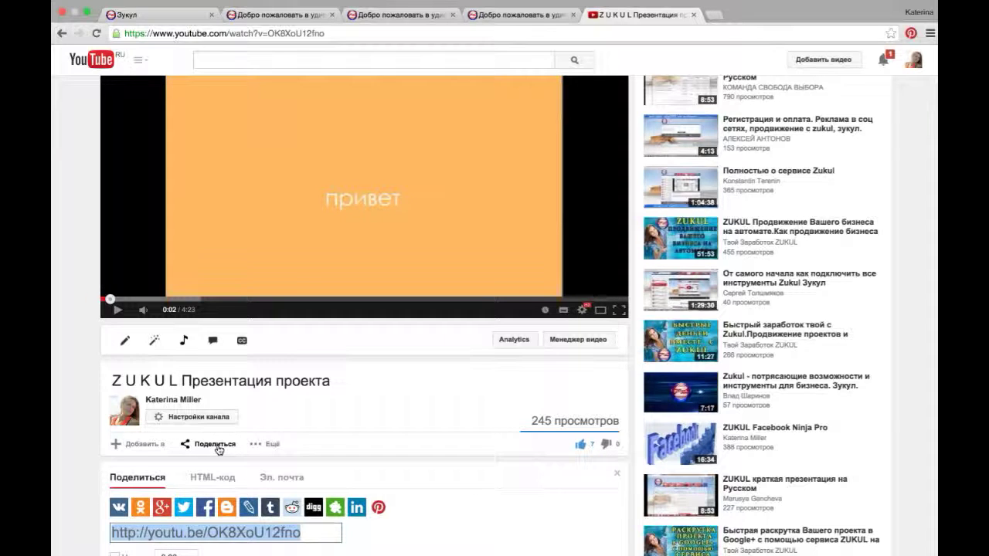
scroll(243, 470, "down", 3)
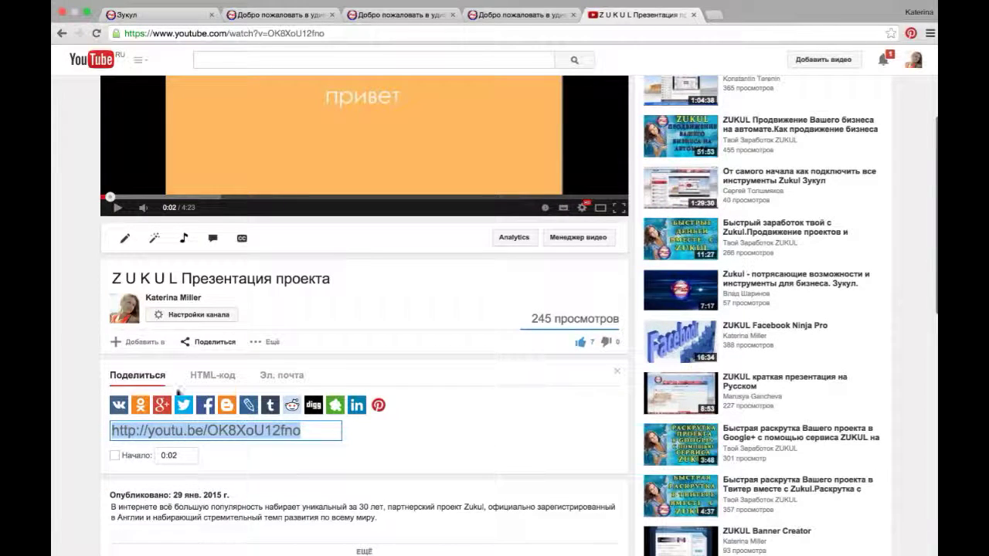
left_click(207, 377)
scroll(207, 378, "down", 1)
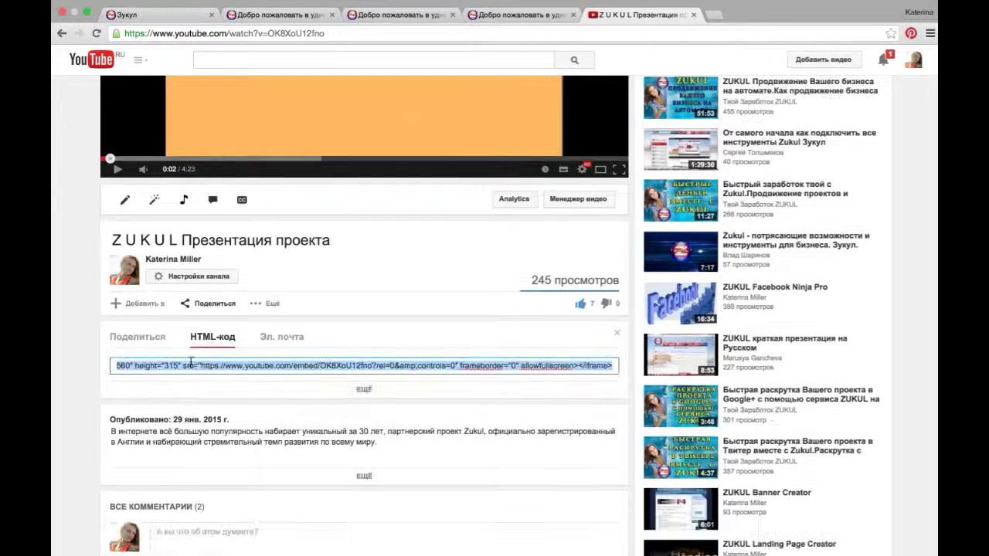
right_click(207, 366)
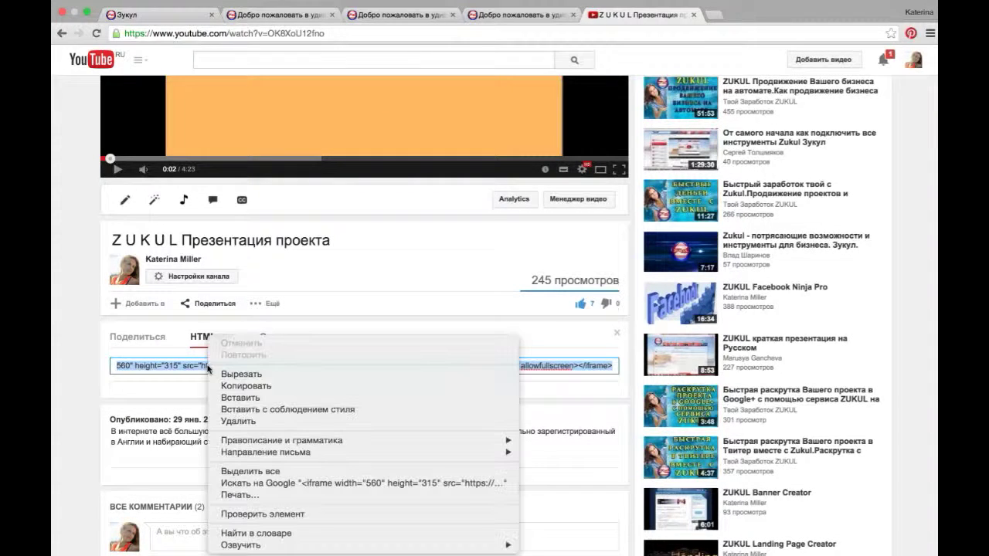
left_click(231, 386)
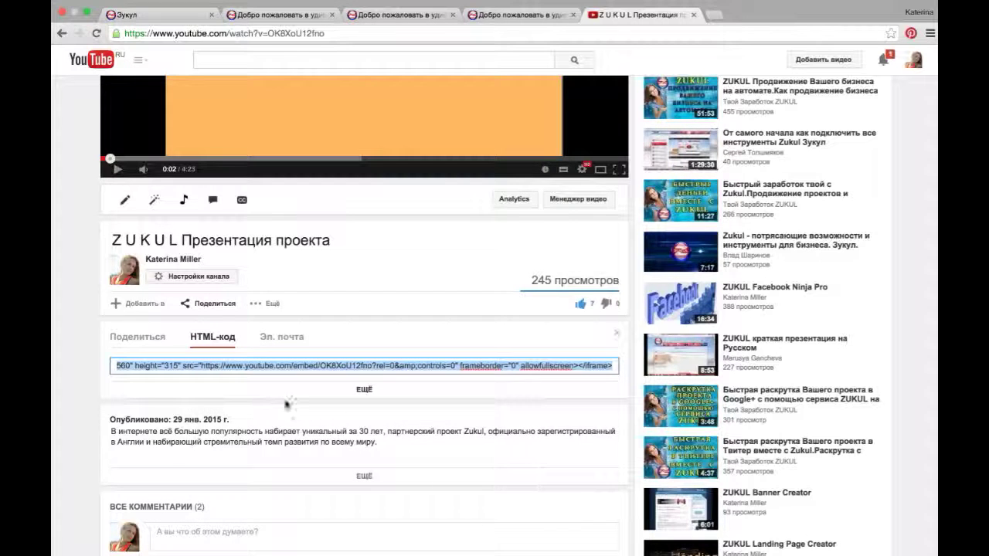
left_click(364, 396)
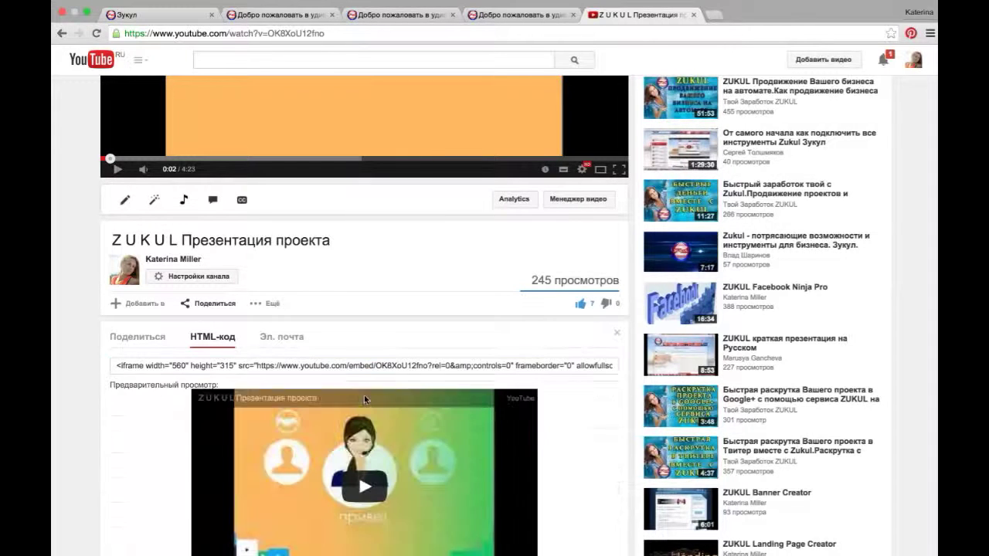
scroll(349, 432, "down", 5)
scroll(349, 439, "down", 1)
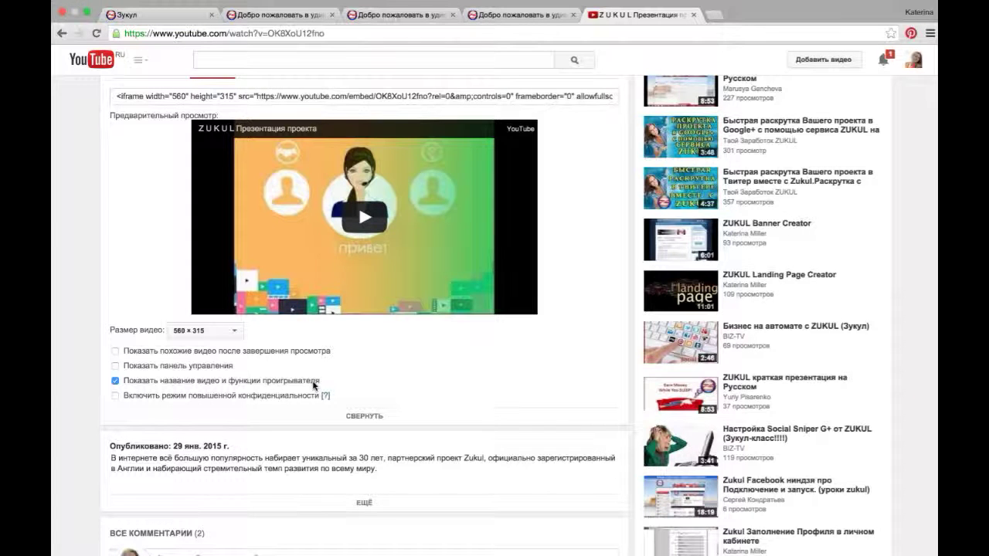
Return to the blog page editor and add the placeholder "QQQQQQ" on the line below "Презентация компании Z U K U L".
left_click(173, 13)
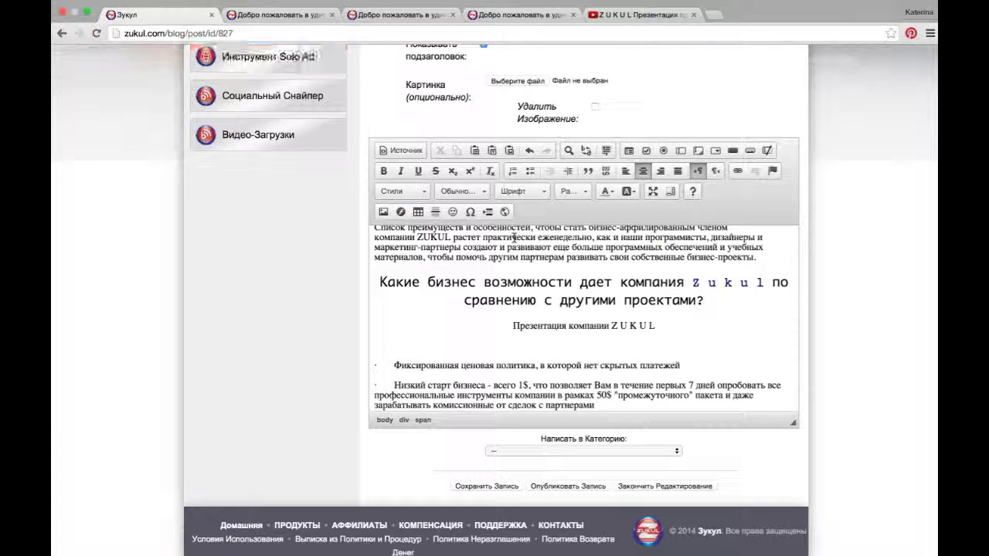
left_click(584, 335)
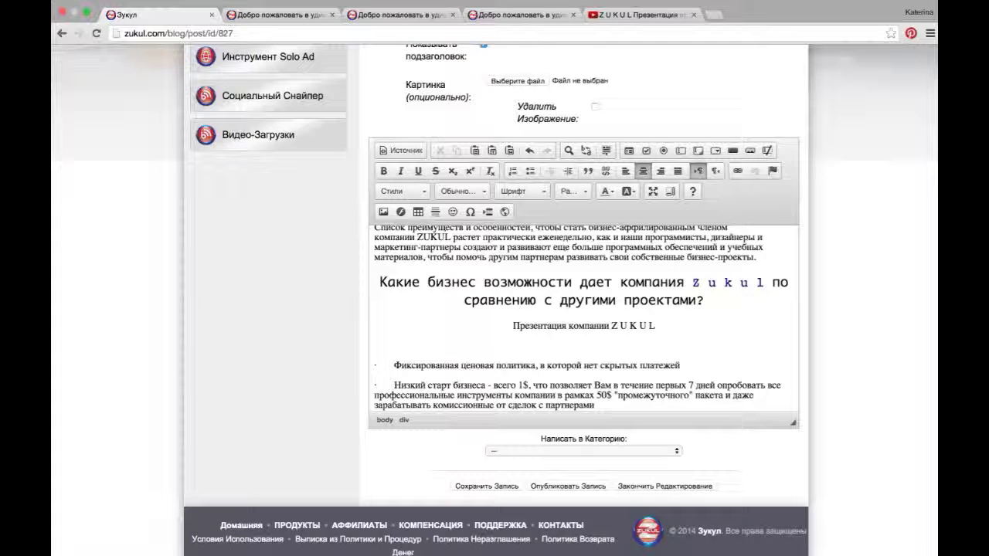
type("QQQQQQ")
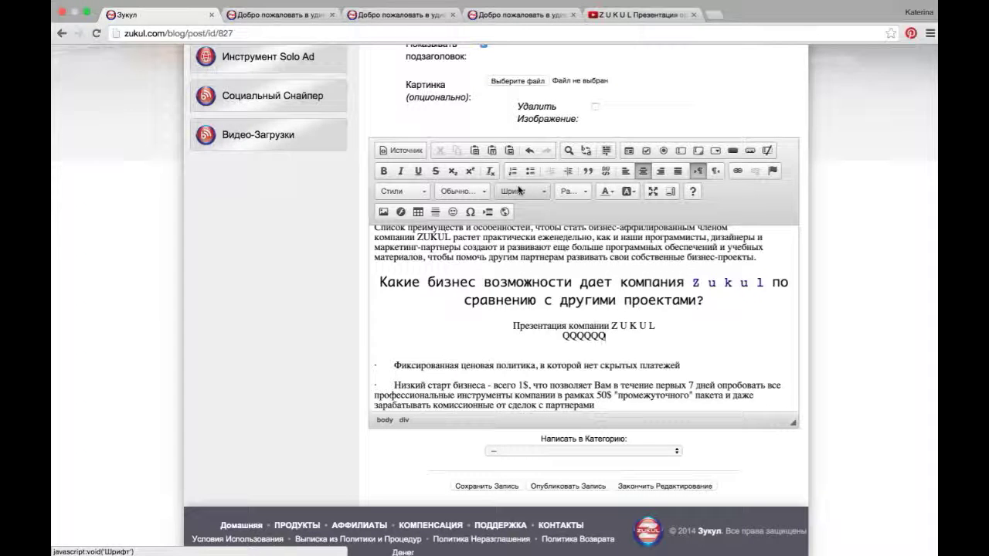
Replace the "QQQQQQ" placeholder in the page's source code with the copied 560×315 YouTube iframe code and return to the visual view.
left_click(418, 152)
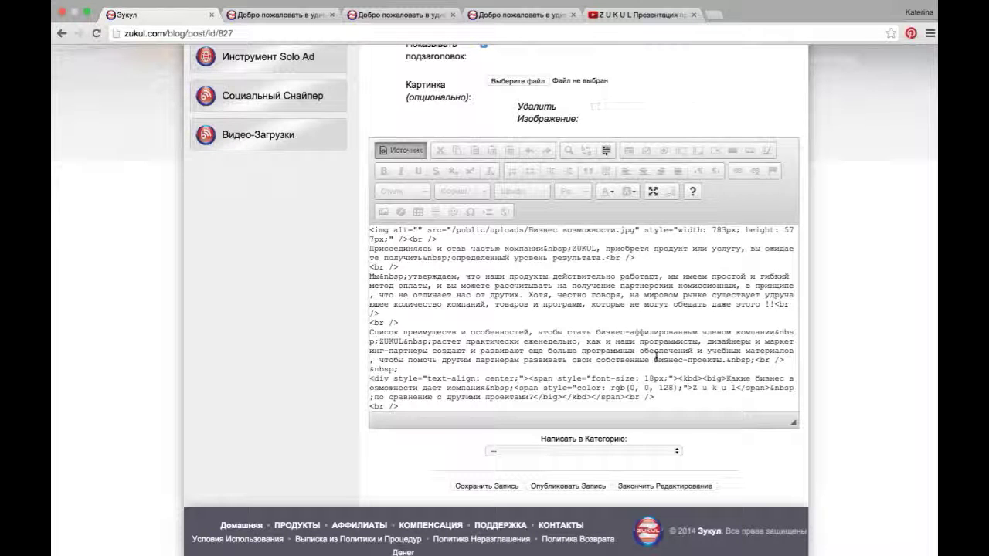
scroll(657, 358, "down", 1)
scroll(657, 358, "down", 4)
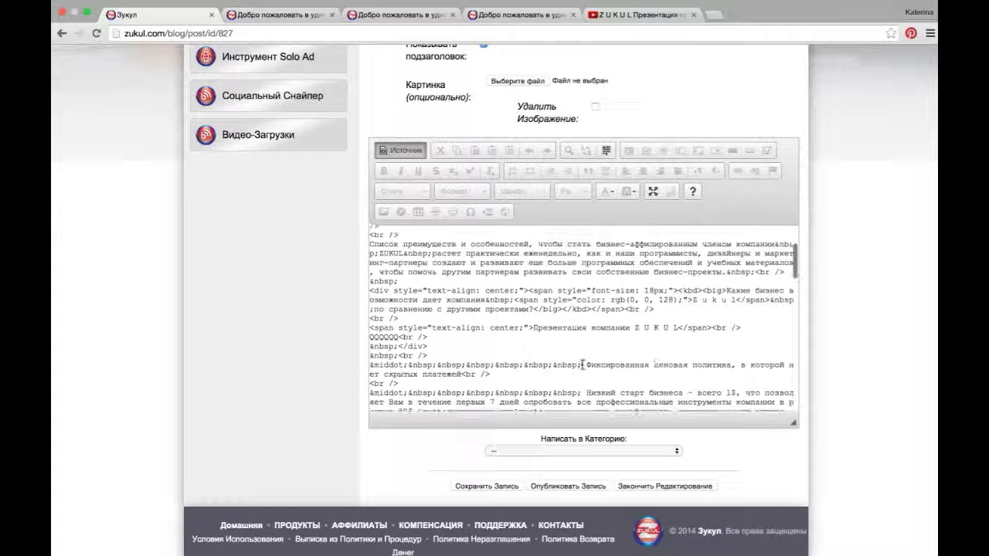
left_click(370, 337)
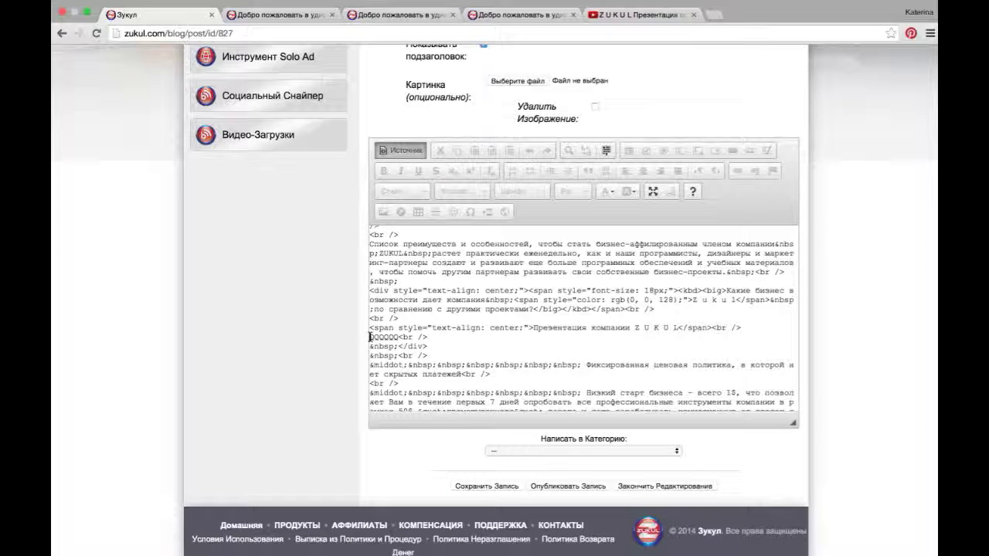
left_click_drag(370, 337, 400, 337)
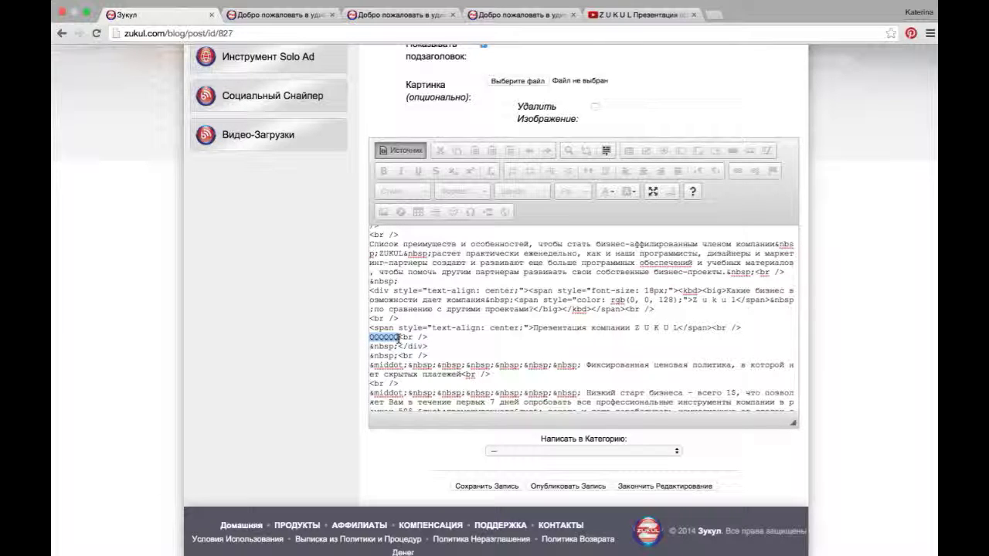
key("BackSpace")
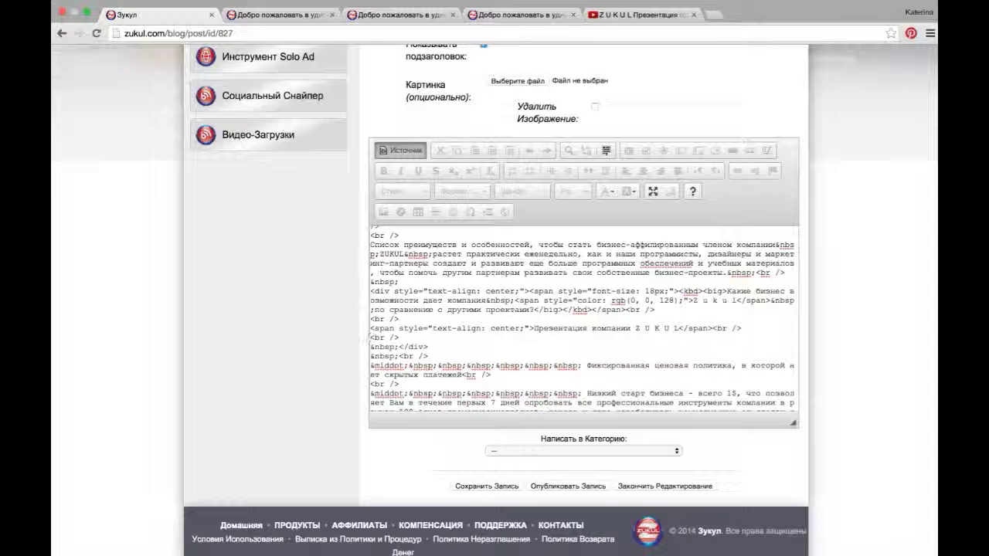
type("<iframe width=\"560\" height=\"315\" src=\"https://www.youtube.com/embed/OK8XoU12fno?rel=0&amp;controls=0\" frameborder=\"0\" allowfullscreen></iframe>")
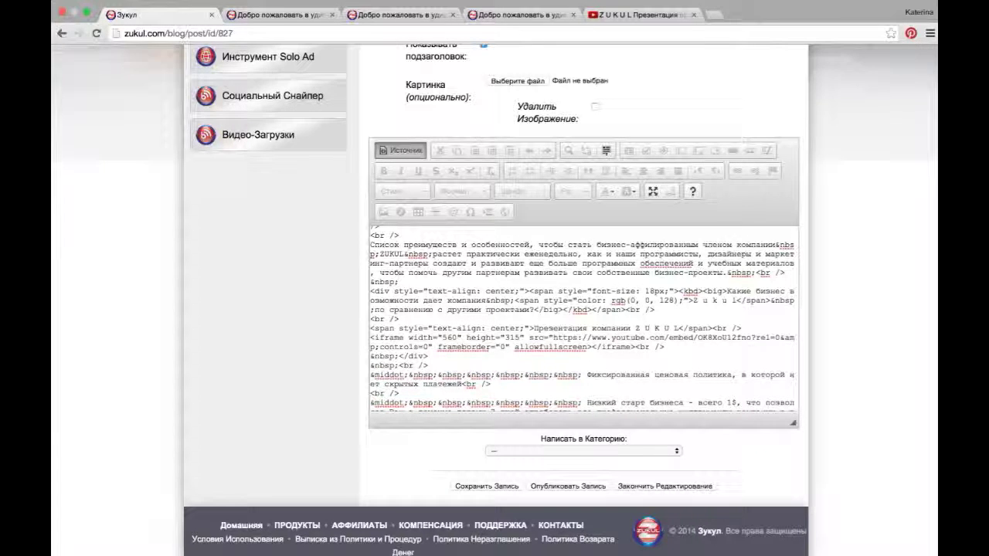
left_click(395, 151)
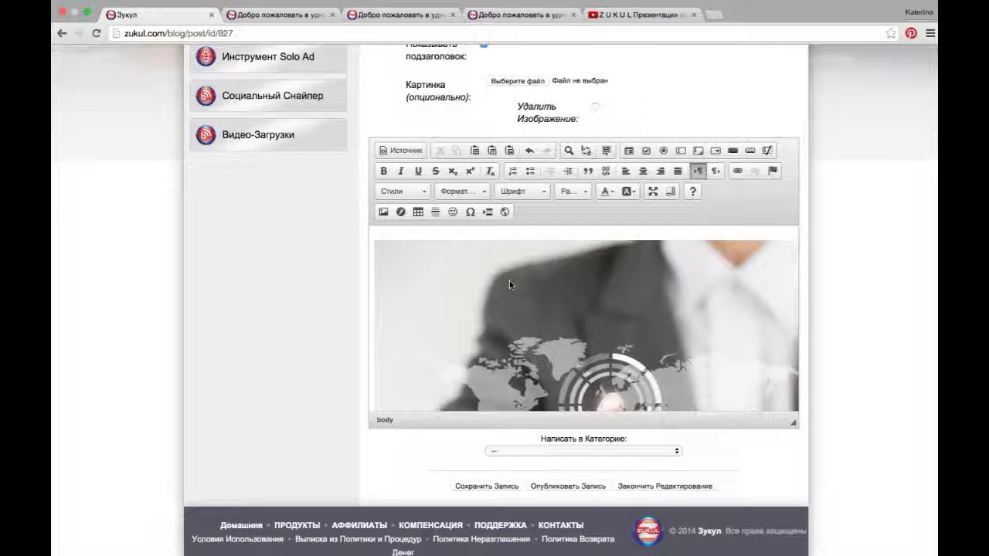
Check the embedded video frame below the presentation line and publish the page without assigning a category.
scroll(509, 280, "down", 3)
scroll(509, 280, "down", 10)
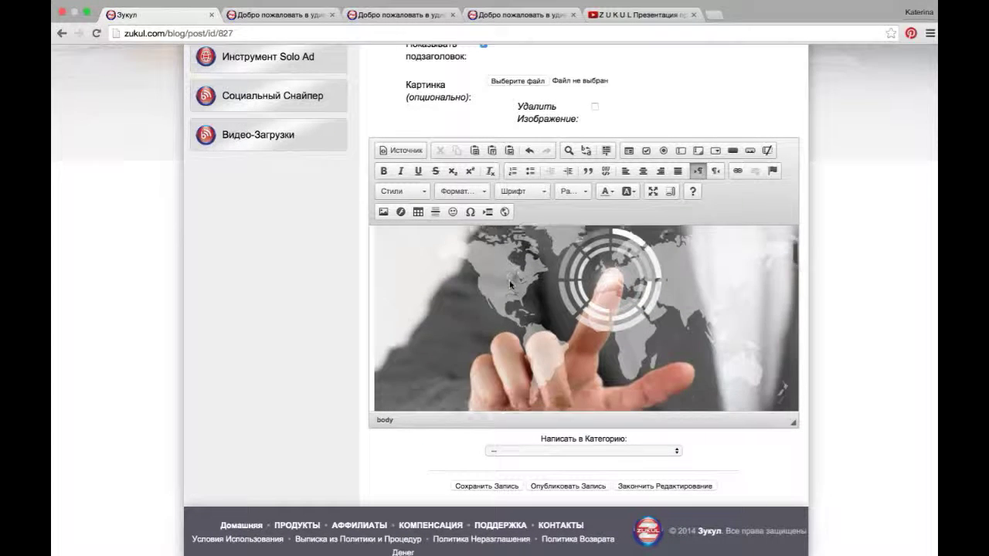
scroll(509, 278, "down", 5)
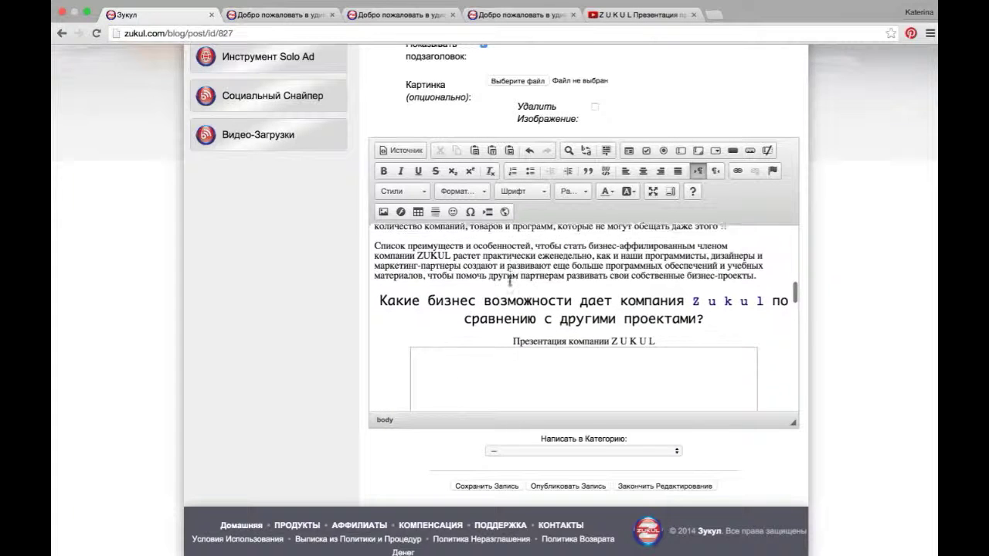
scroll(509, 285, "down", 1)
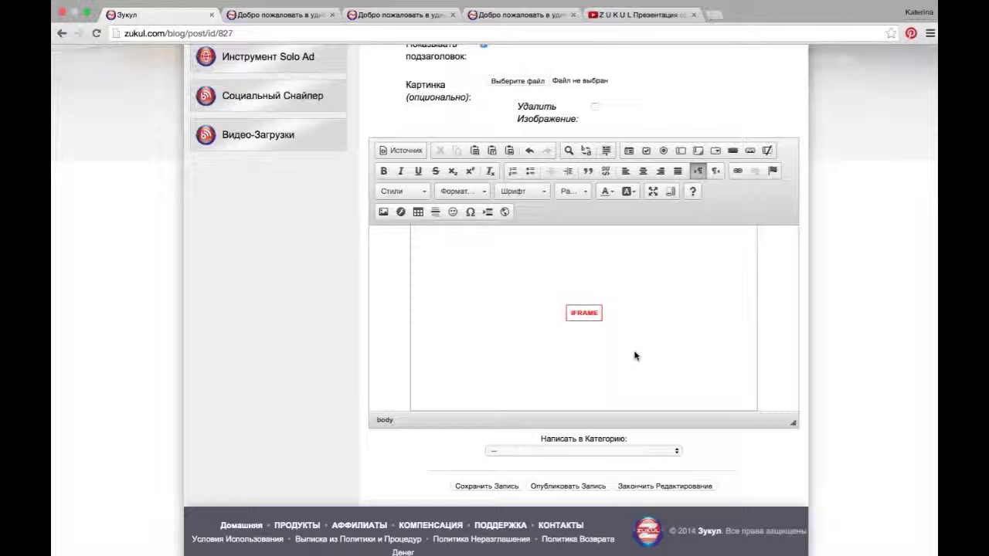
scroll(635, 356, "down", 1)
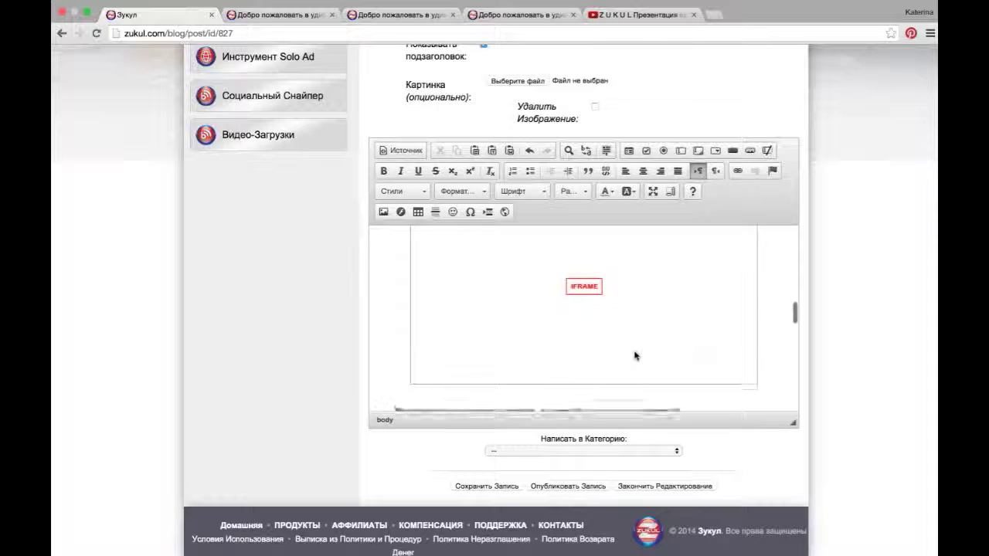
scroll(817, 406, "down", 1)
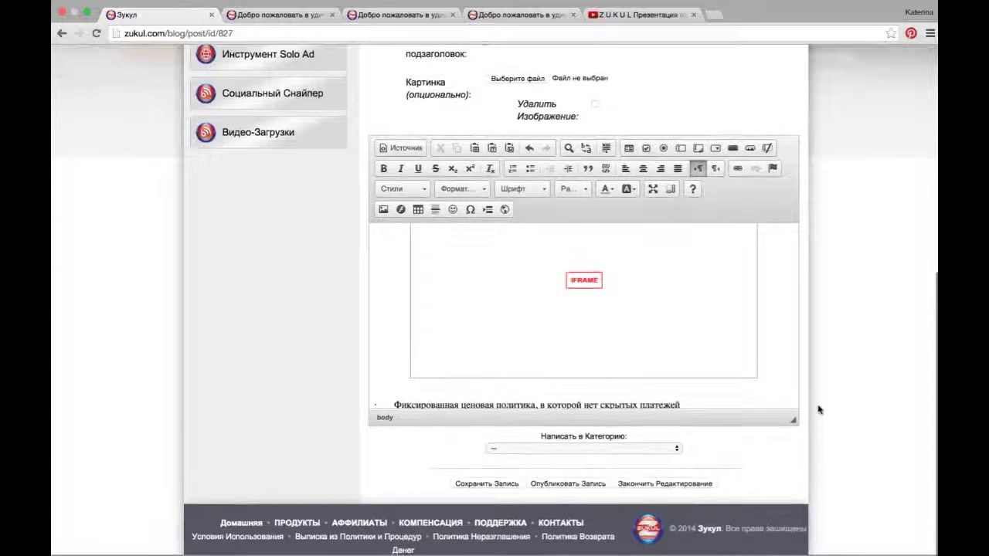
left_click(602, 449)
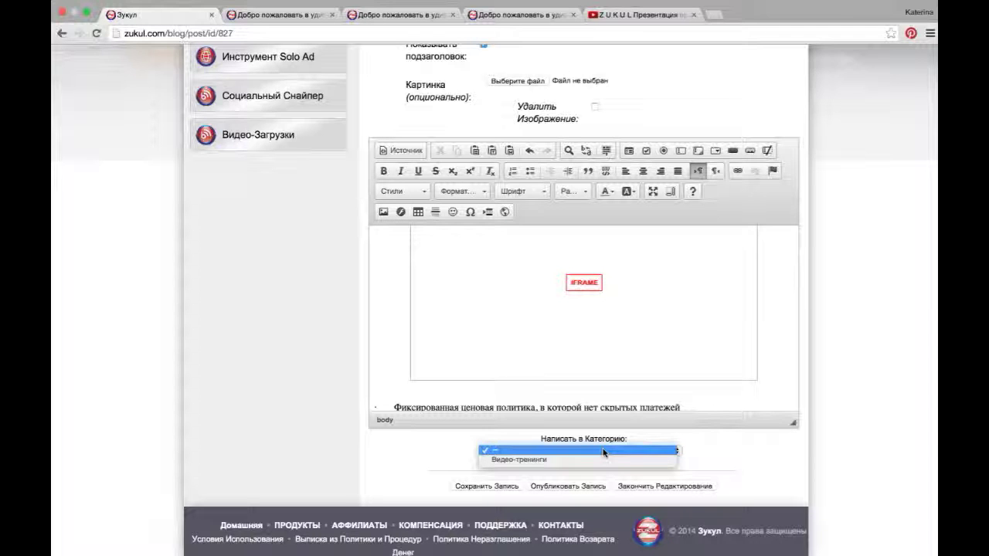
left_click(421, 456)
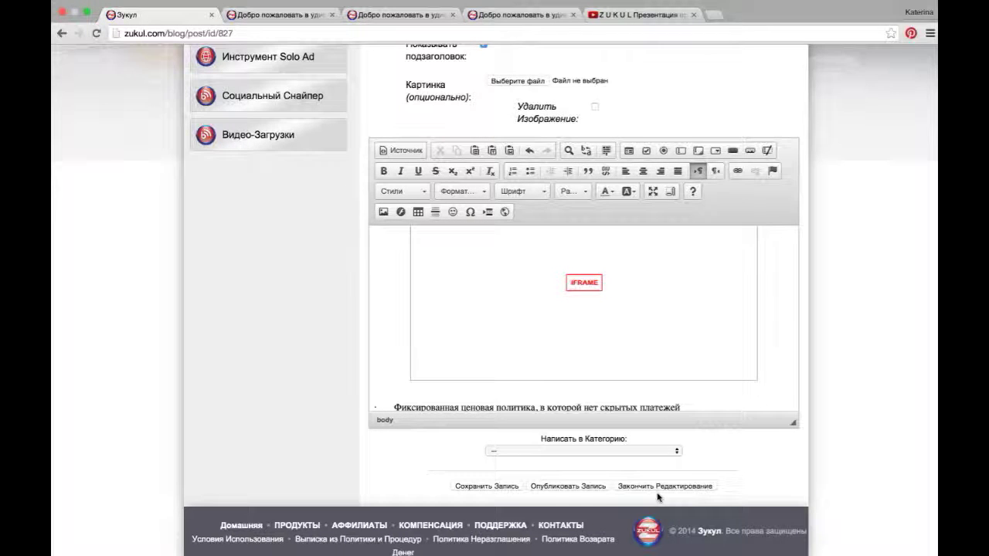
left_click(567, 487)
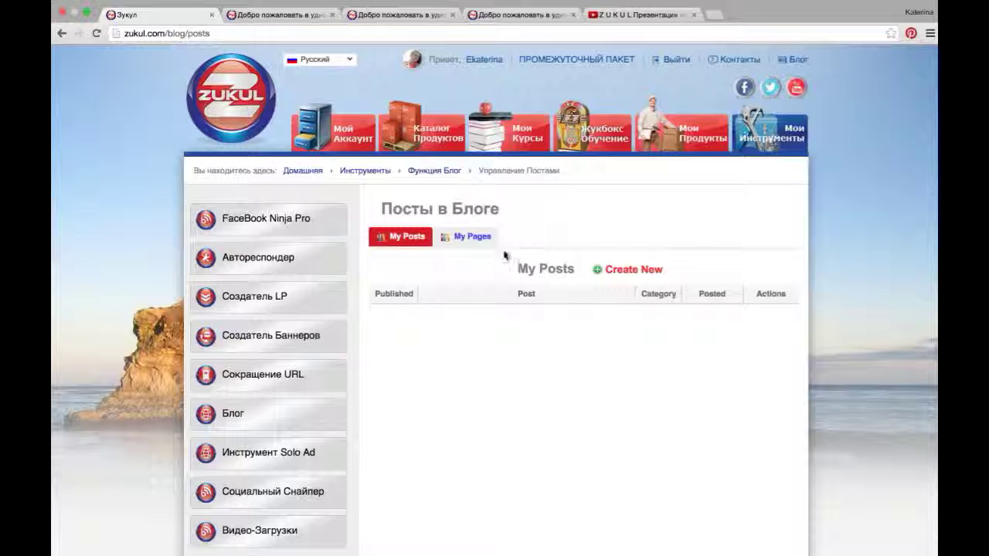
Open the published "Бизнес возможности" page from the list of own pages and copy its web address.
left_click(475, 241)
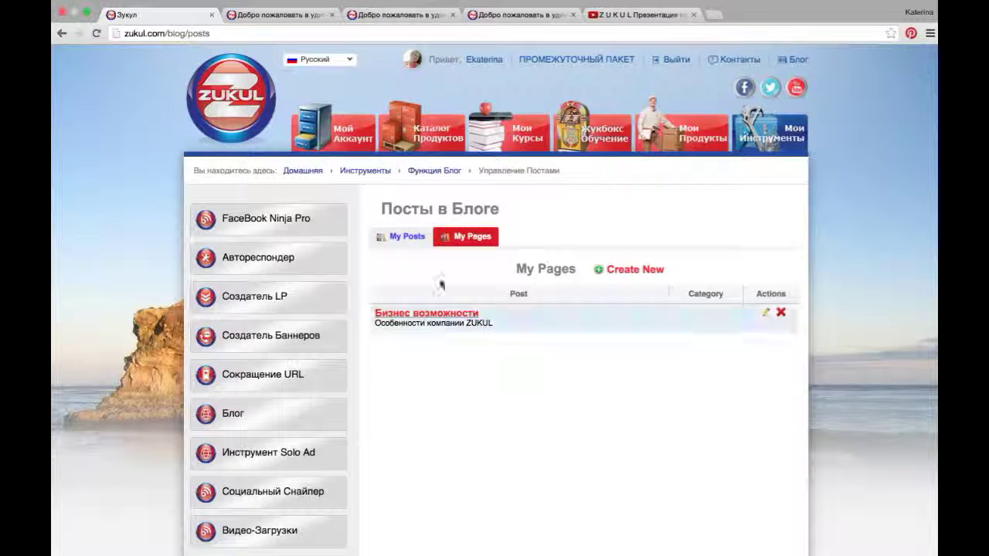
left_click(405, 239)
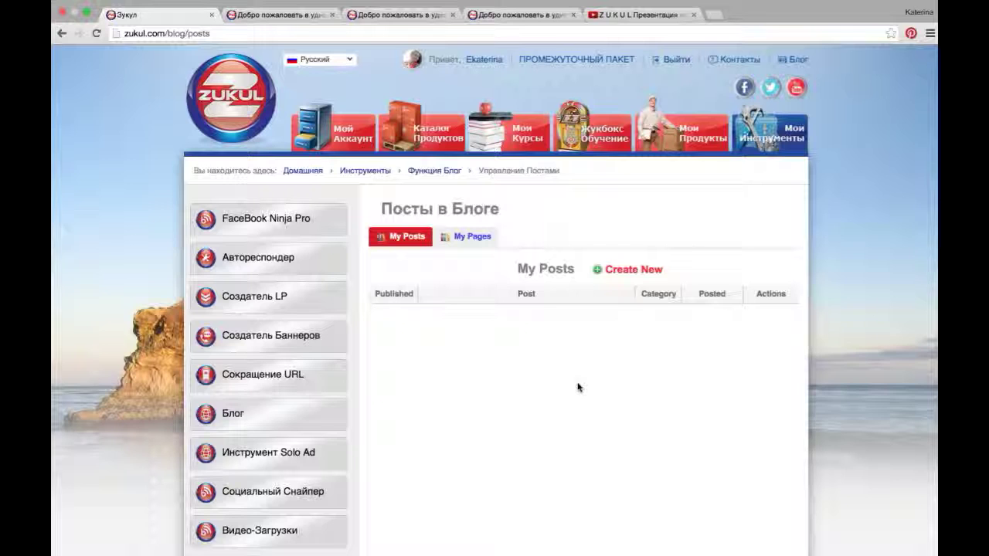
left_click(488, 241)
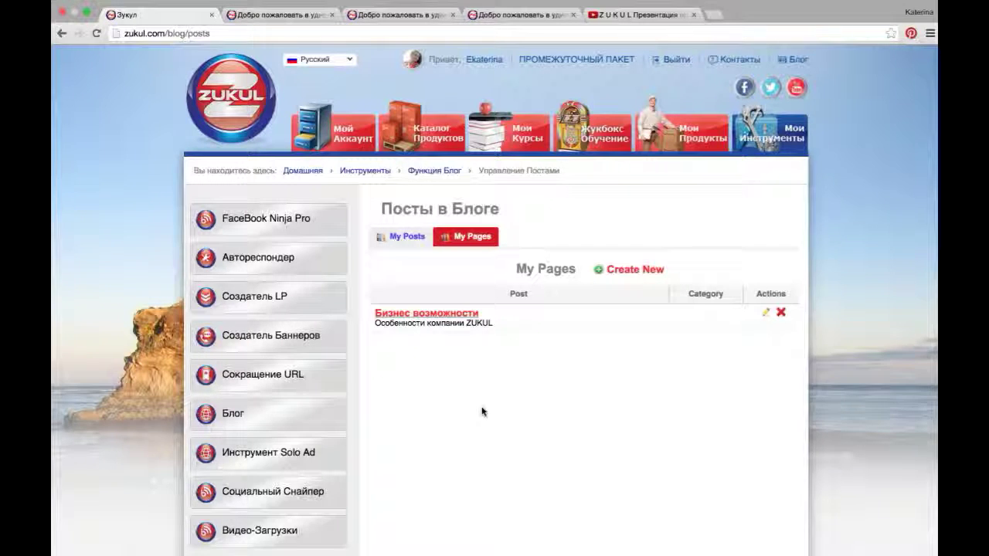
left_click(464, 316)
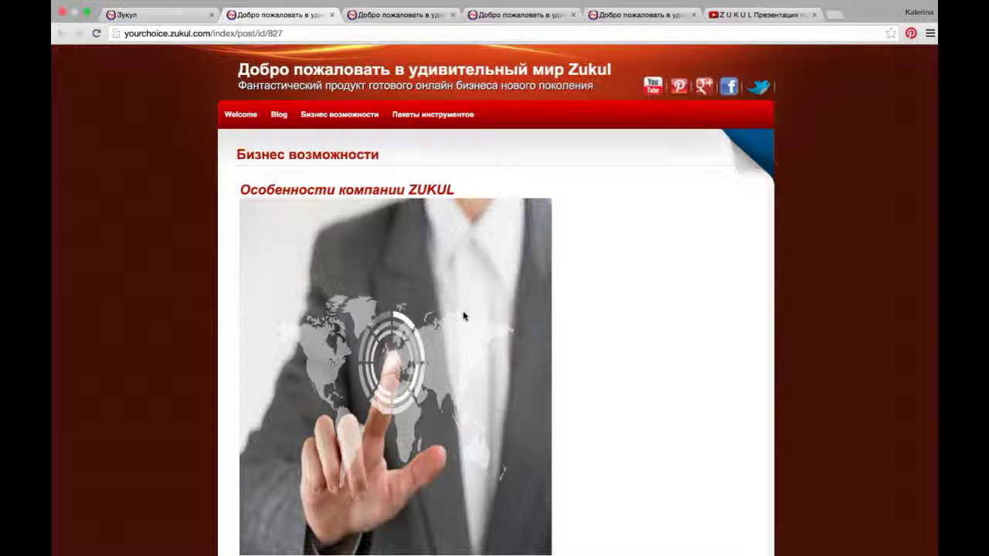
left_click(257, 34)
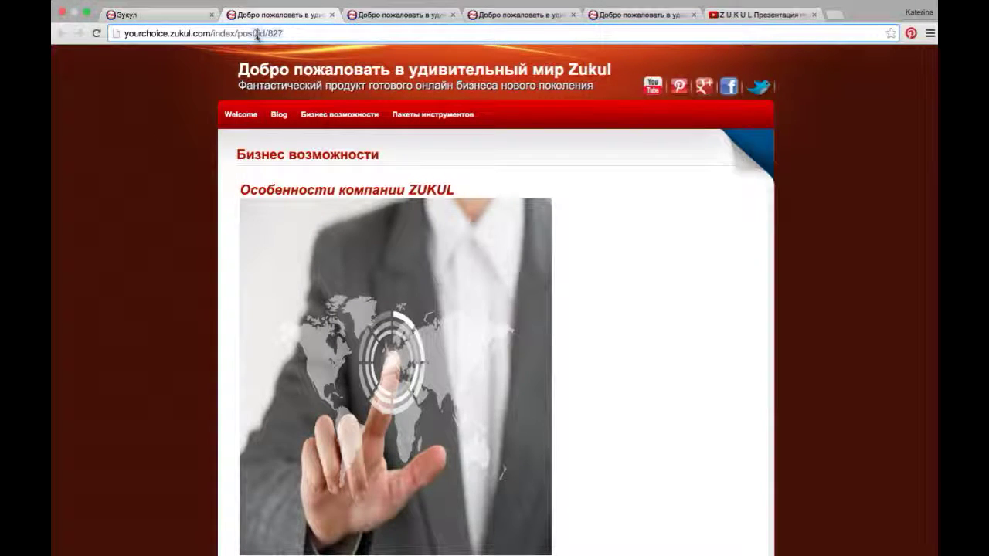
right_click(258, 34)
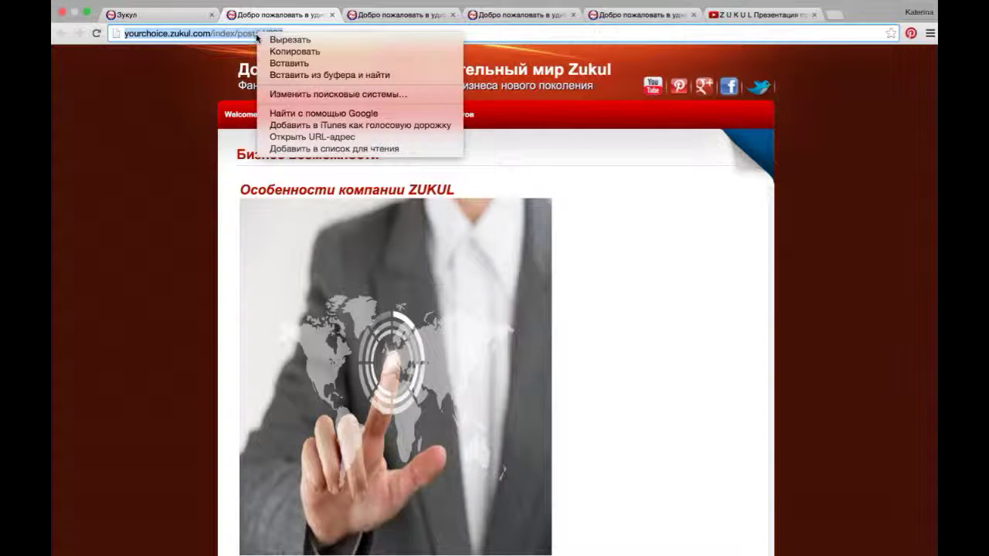
left_click(287, 50)
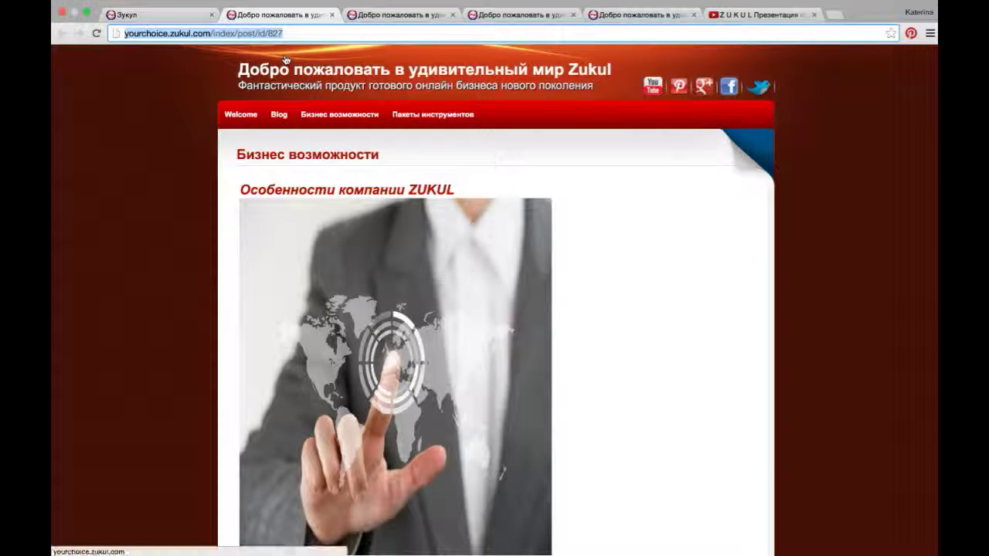
Return to the blog management and create a new item named "Особенности ZUKUL" in the blog menu builder.
left_click(185, 15)
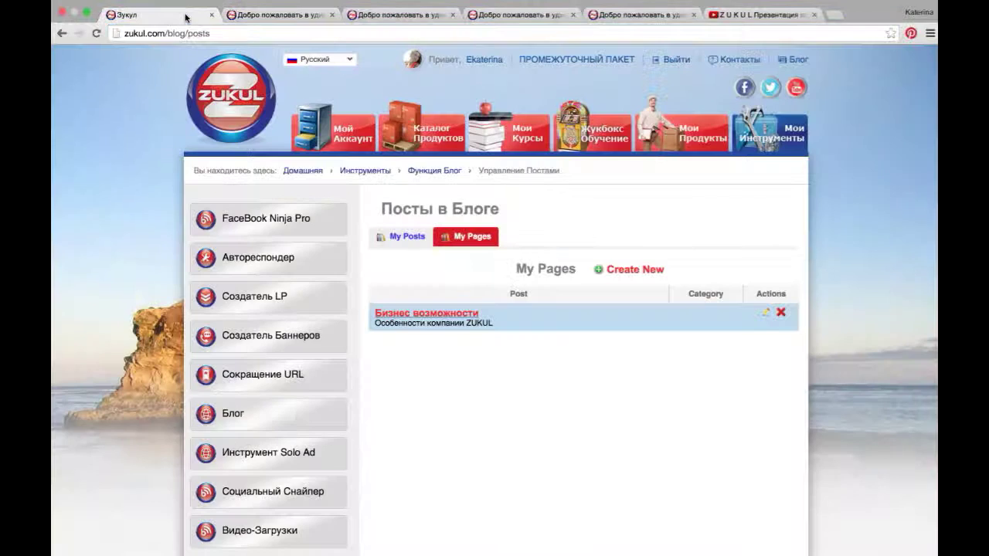
left_click(307, 416)
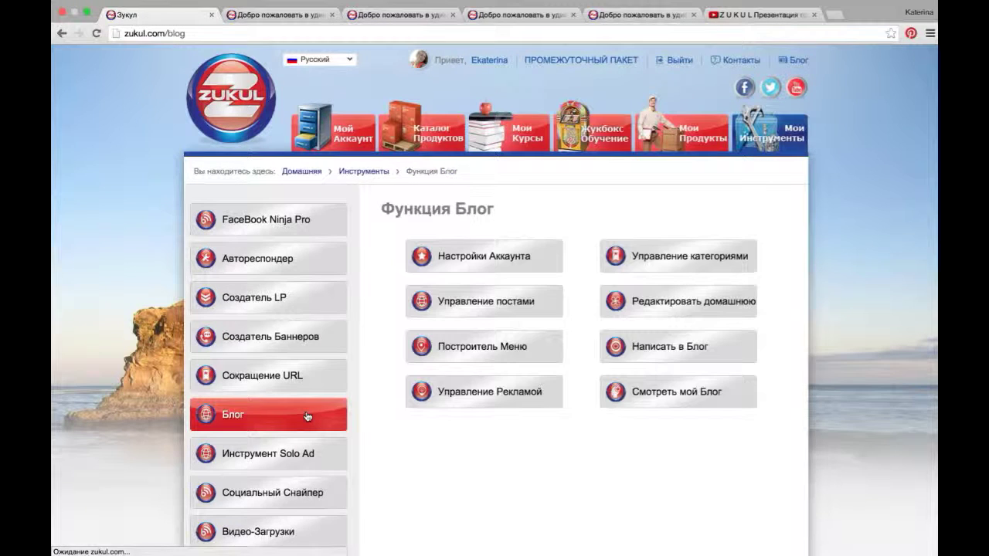
left_click(542, 354)
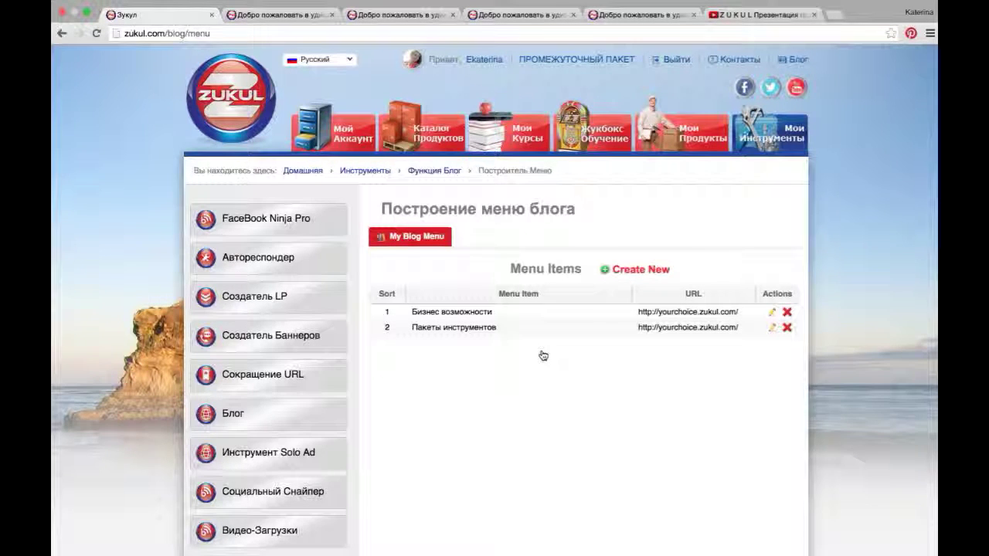
left_click(641, 269)
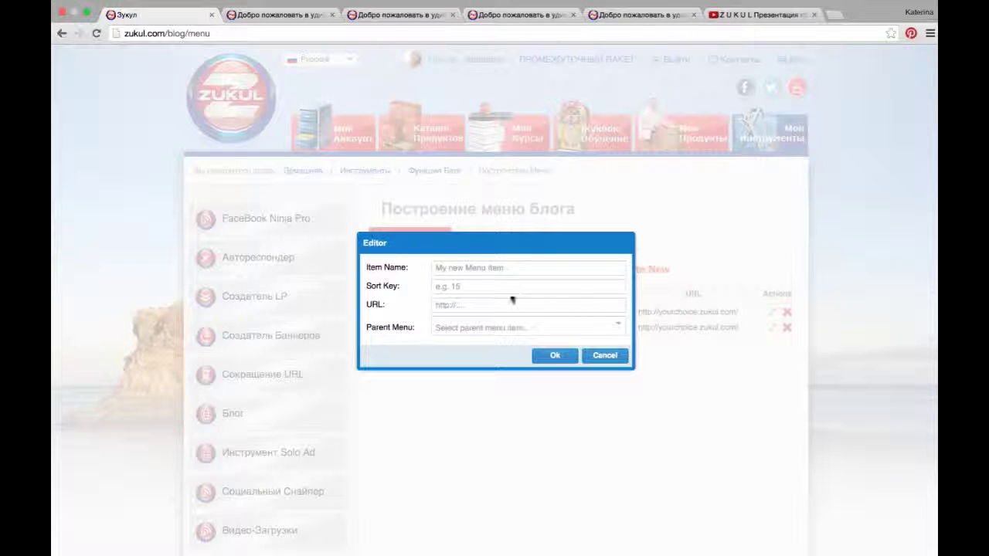
left_click(474, 269)
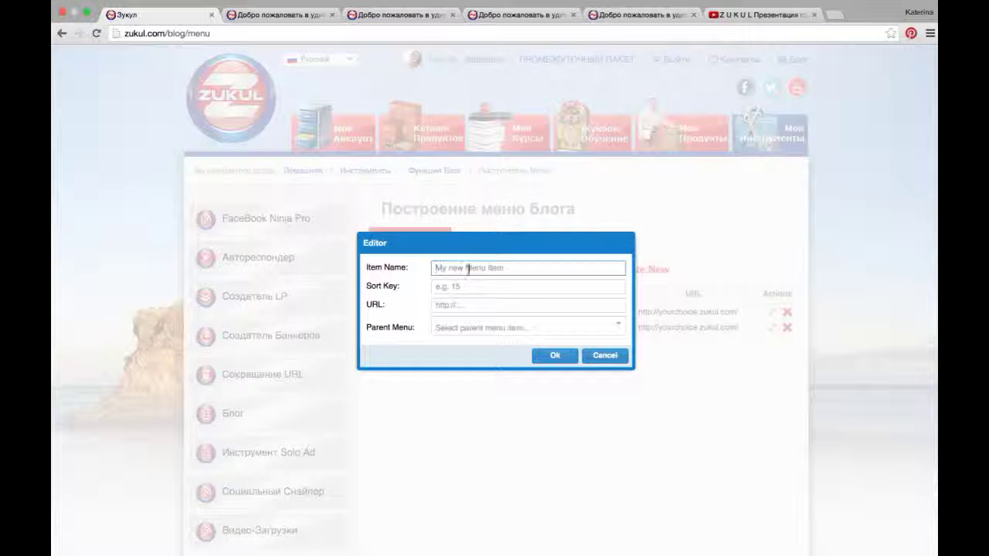
type("as")
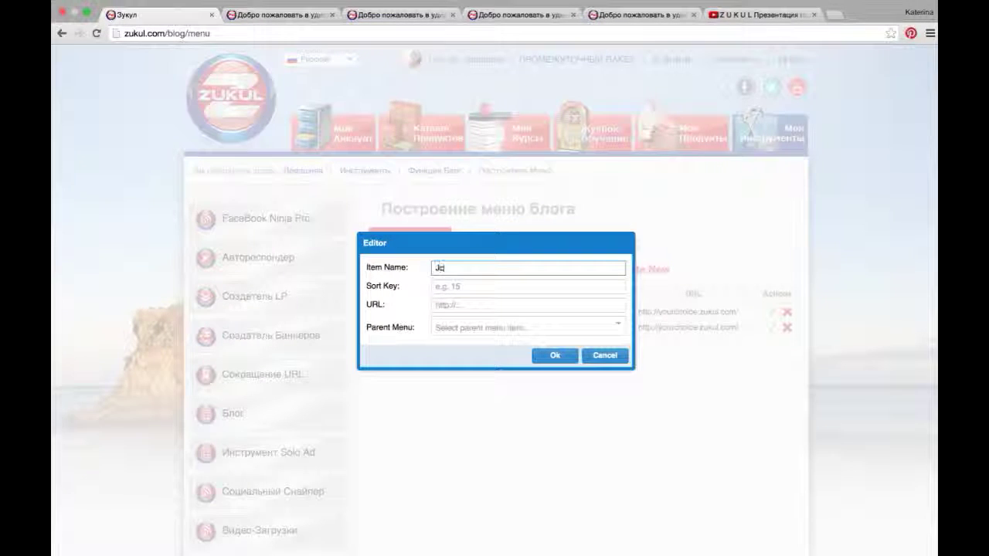
key("BackSpace")
key("BackSpace")
type("Особенн")
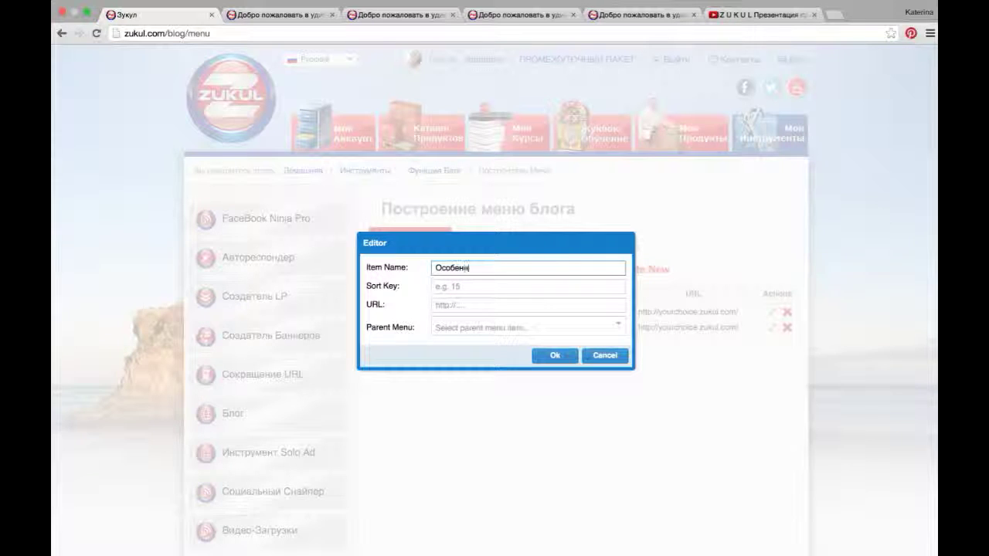
type("ости ZUKUL")
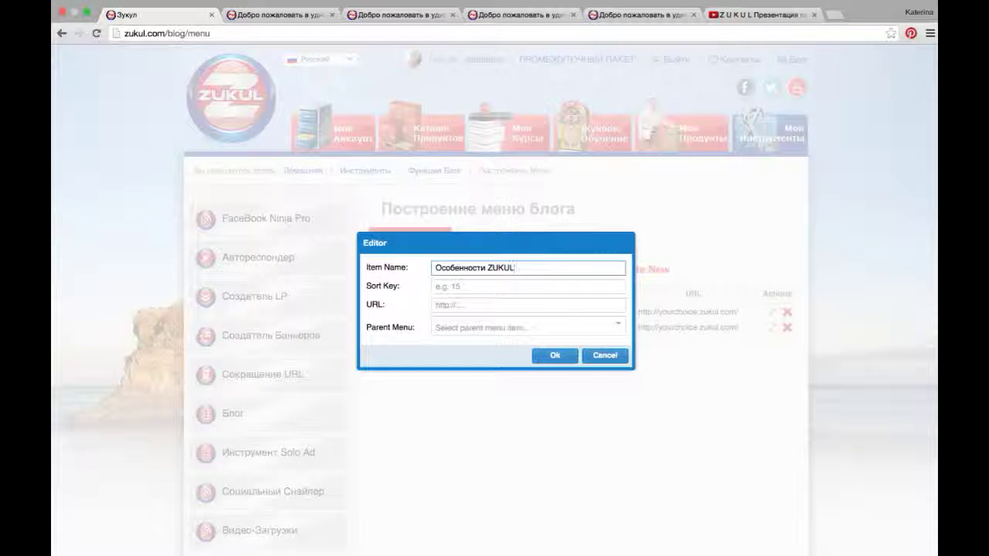
left_click(462, 287)
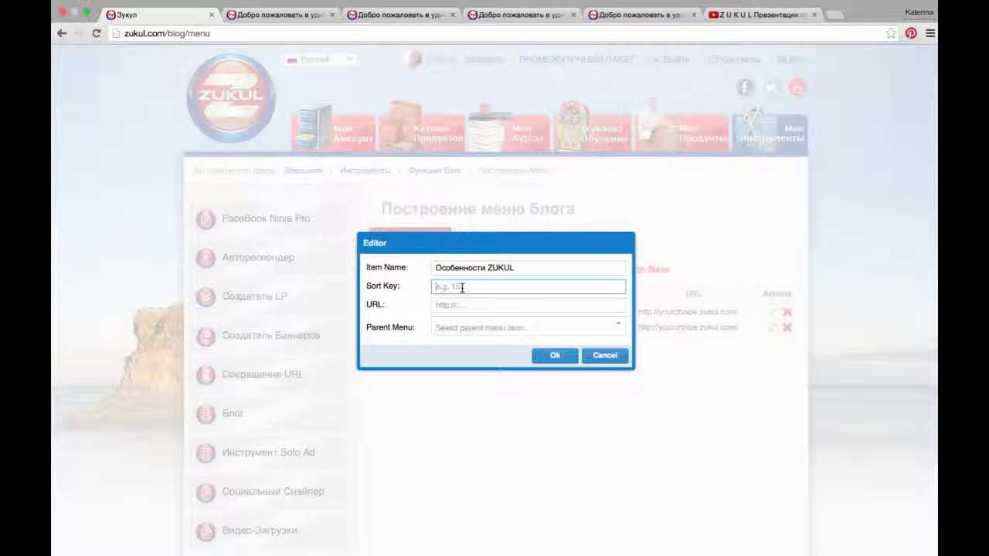
type("1")
left_click(443, 308)
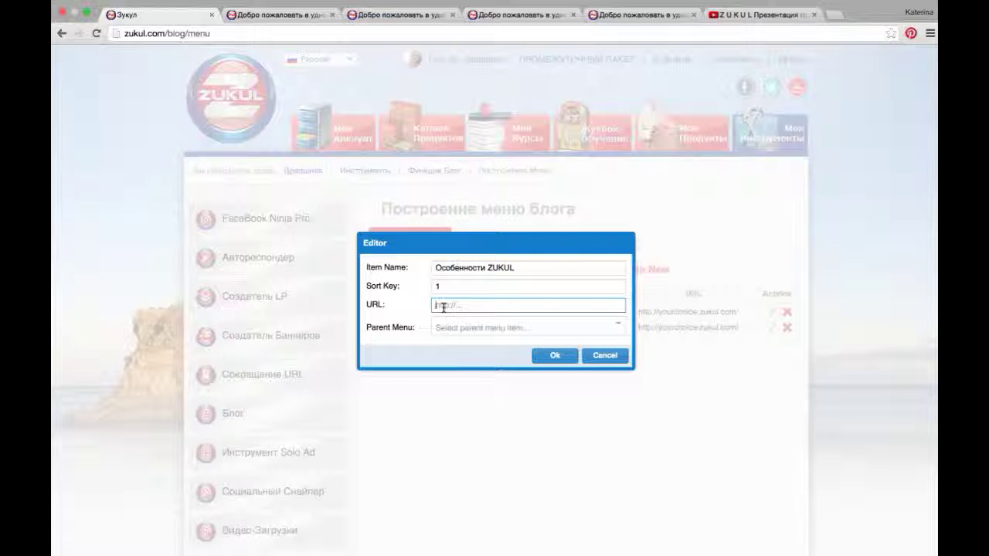
type("http://yourchoice.zukul.com/index/post/id/827")
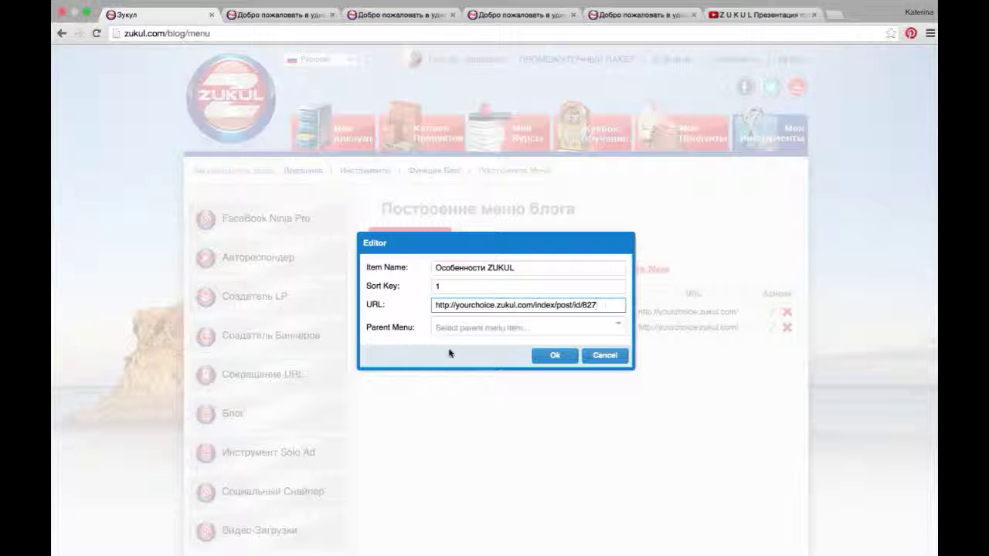
left_click(485, 328)
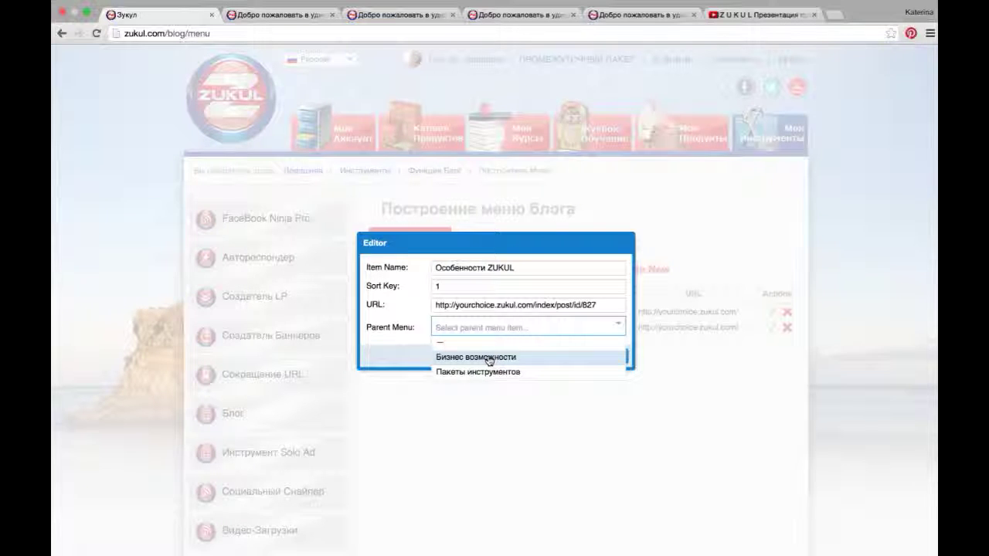
left_click(489, 358)
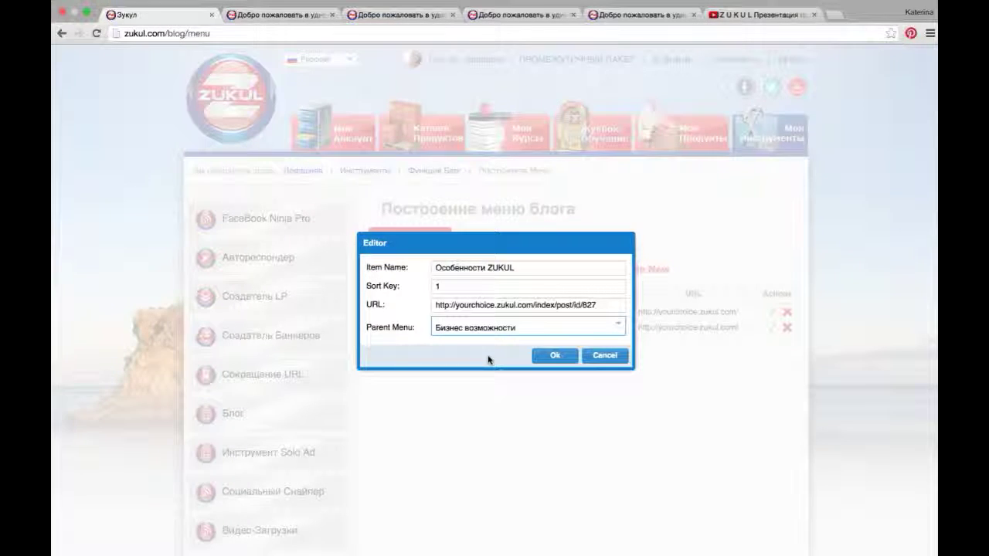
left_click(548, 355)
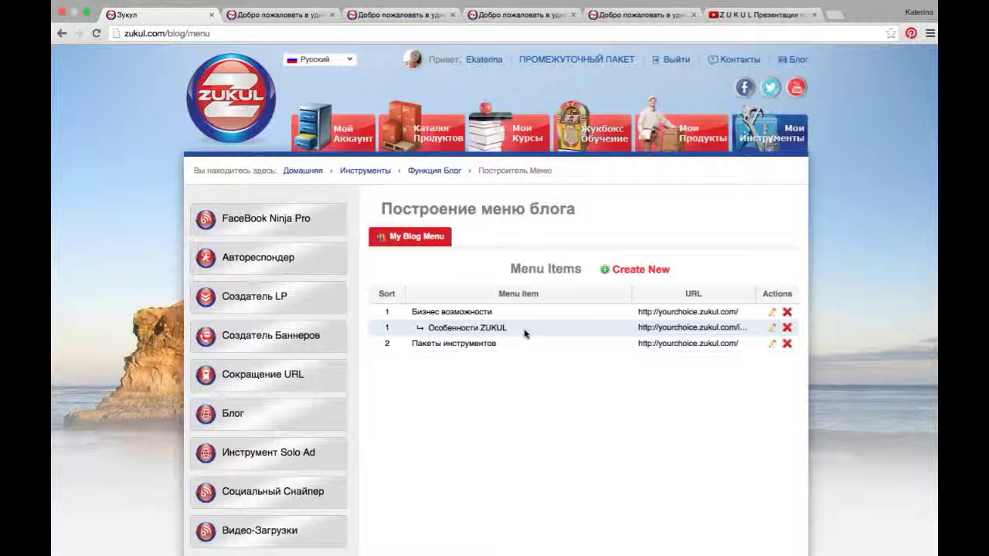
Open "Особенности ZUKUL" under "Бизнес возможности" on the live blog and look through the whole linked page.
left_click(256, 15)
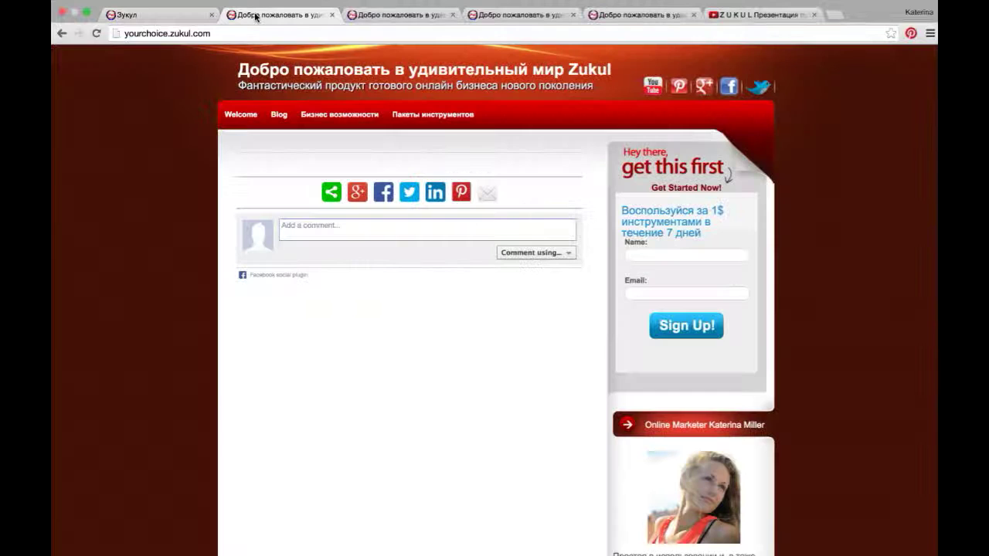
mouse_move(348, 121)
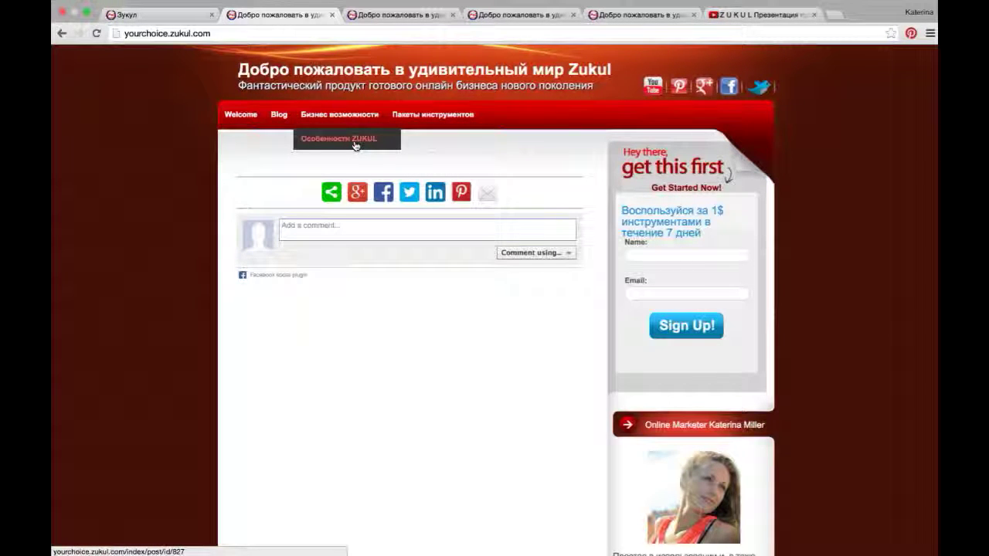
left_click(355, 144)
scroll(648, 324, "down", 10)
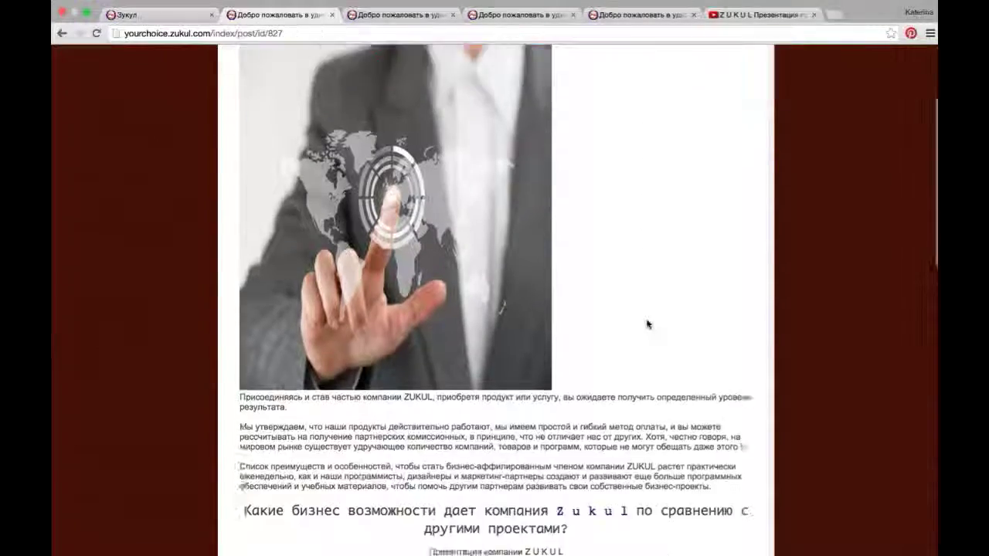
scroll(647, 324, "down", 5)
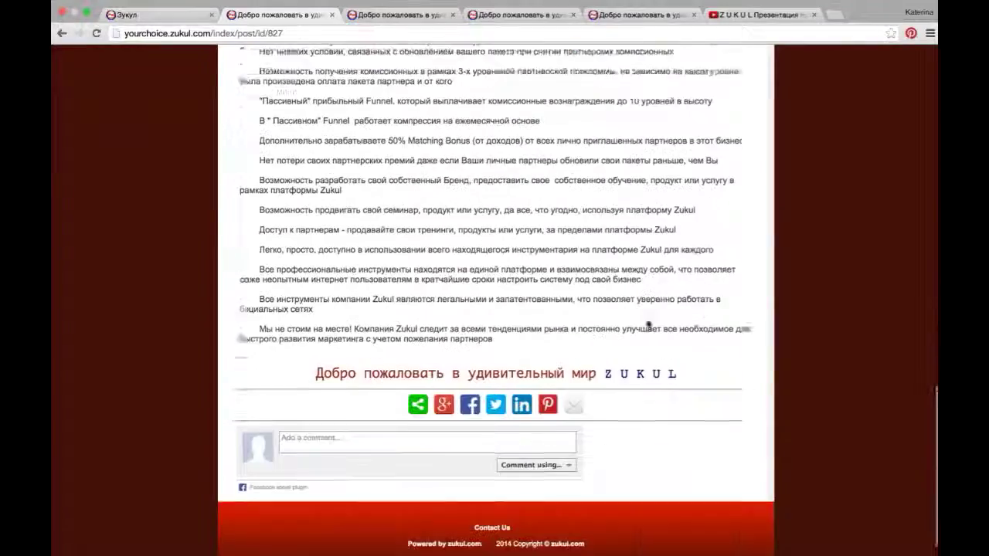
scroll(567, 376, "up", 15)
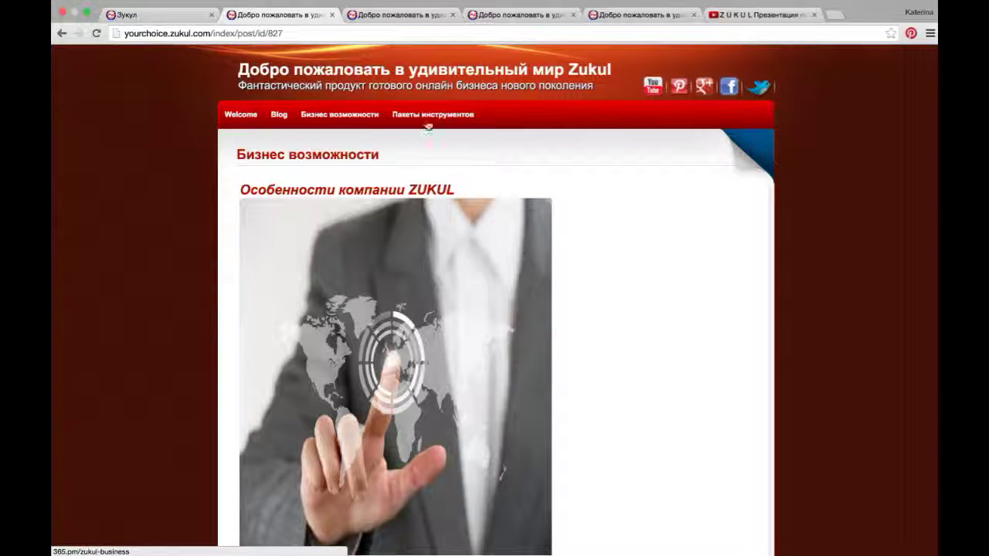
View the blog's lists of own pages and own posts in the post management and open the form for a new post.
left_click(168, 15)
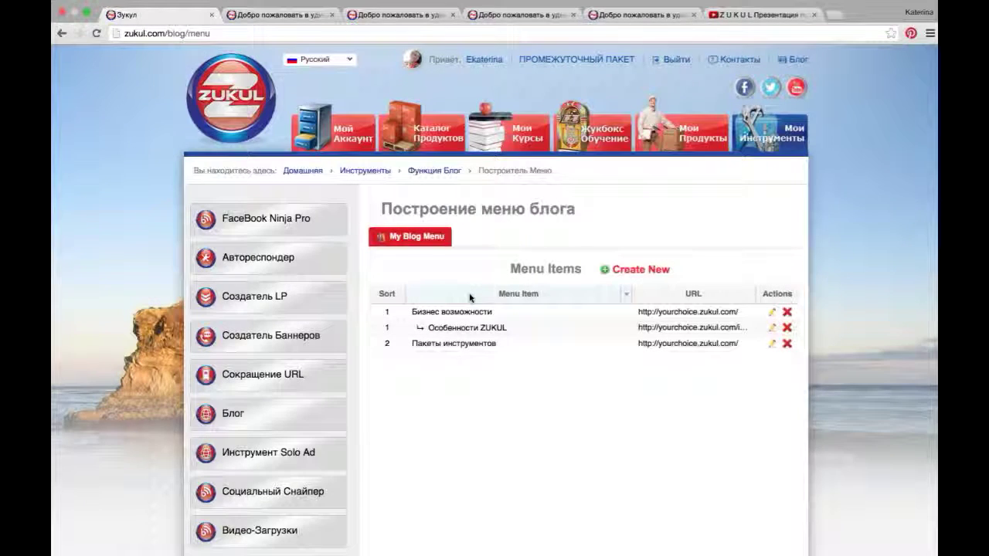
left_click(328, 414)
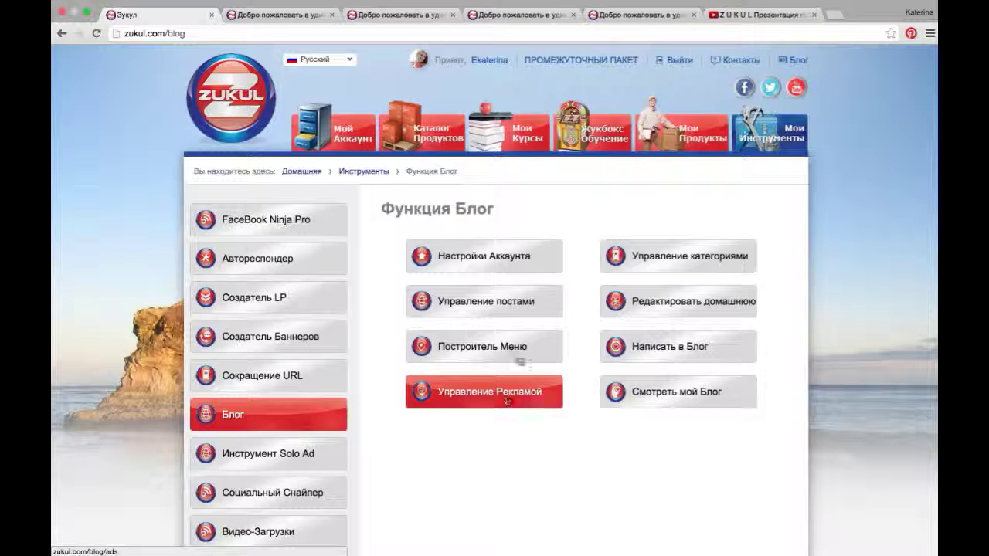
left_click(529, 316)
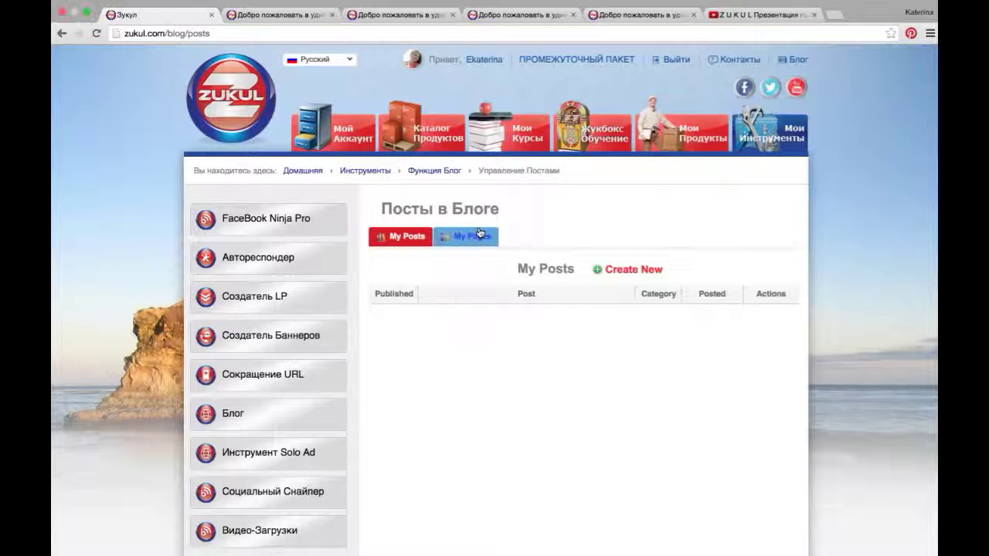
left_click(477, 236)
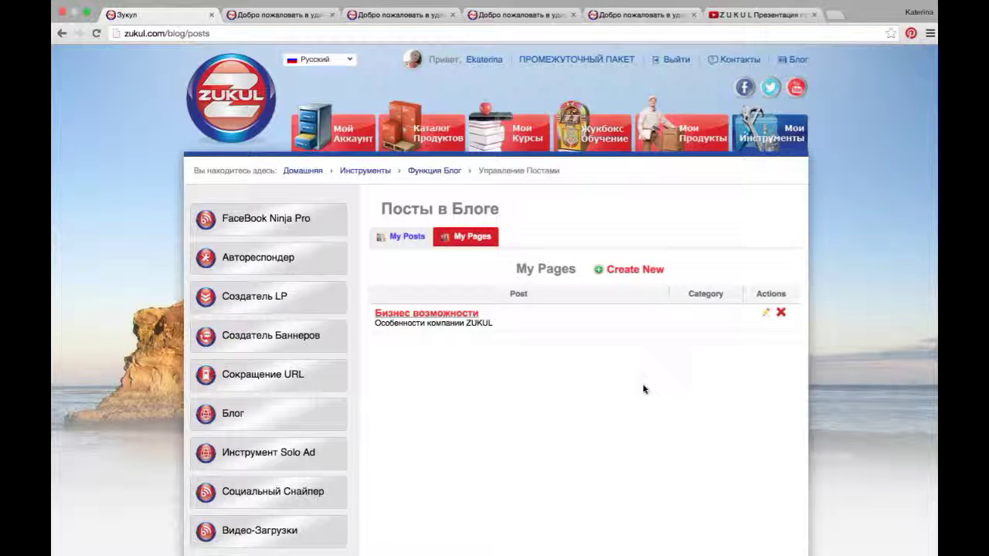
left_click(408, 240)
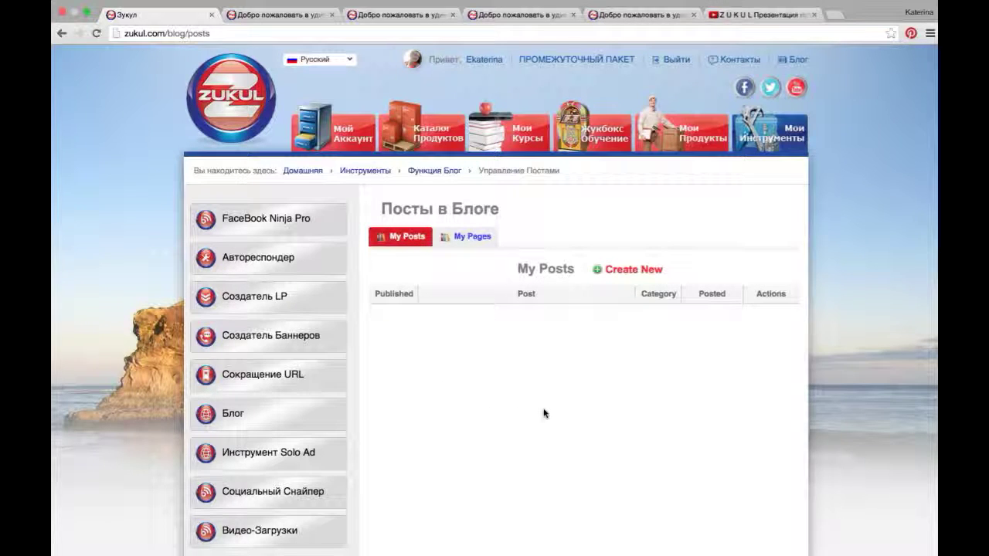
left_click(638, 271)
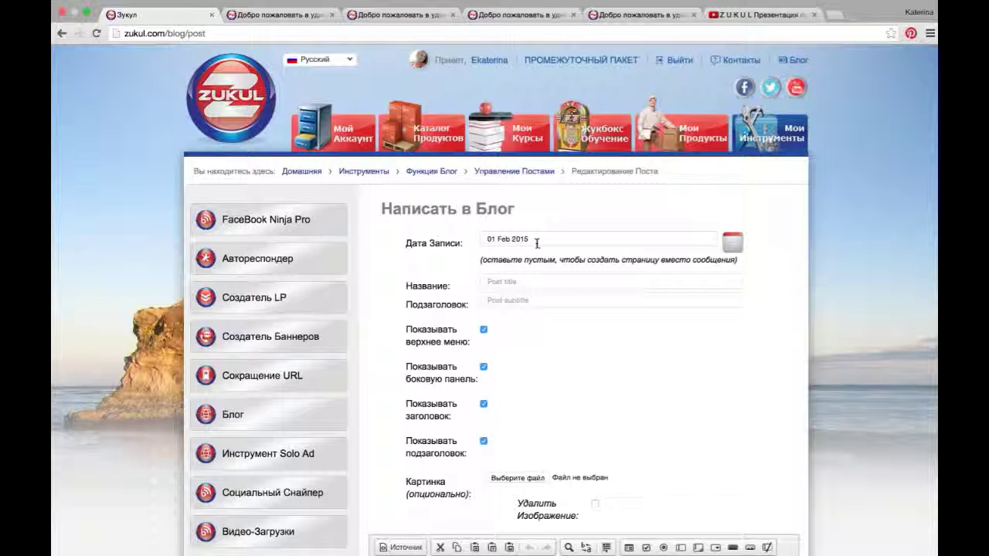
Open the Blog section of the live site and examine its post area and sidebar categories.
left_click(300, 15)
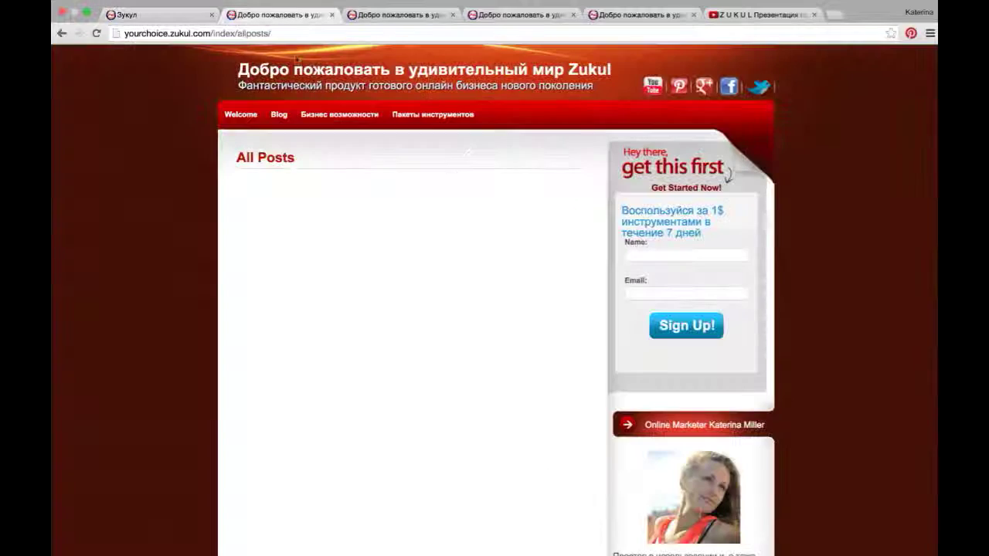
left_click(280, 117)
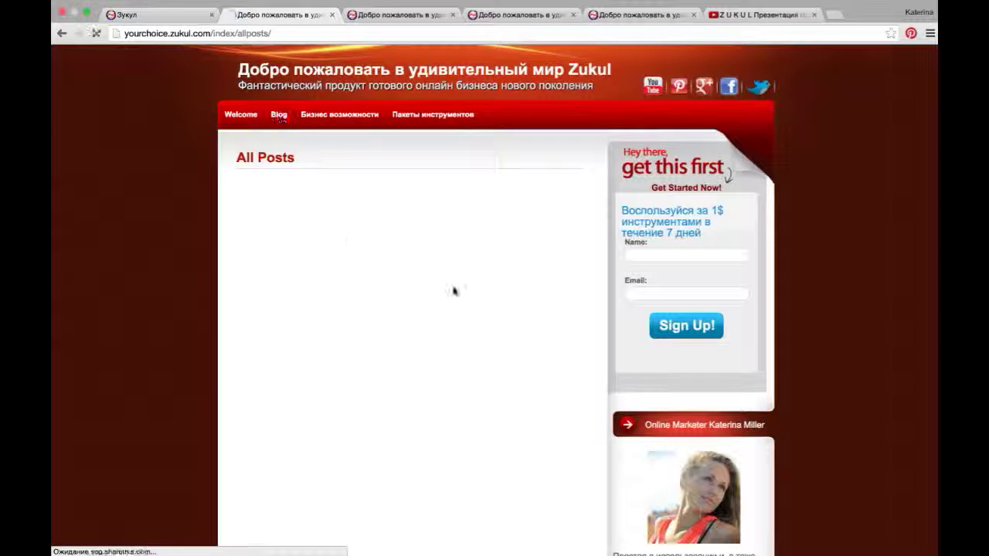
scroll(544, 380, "down", 8)
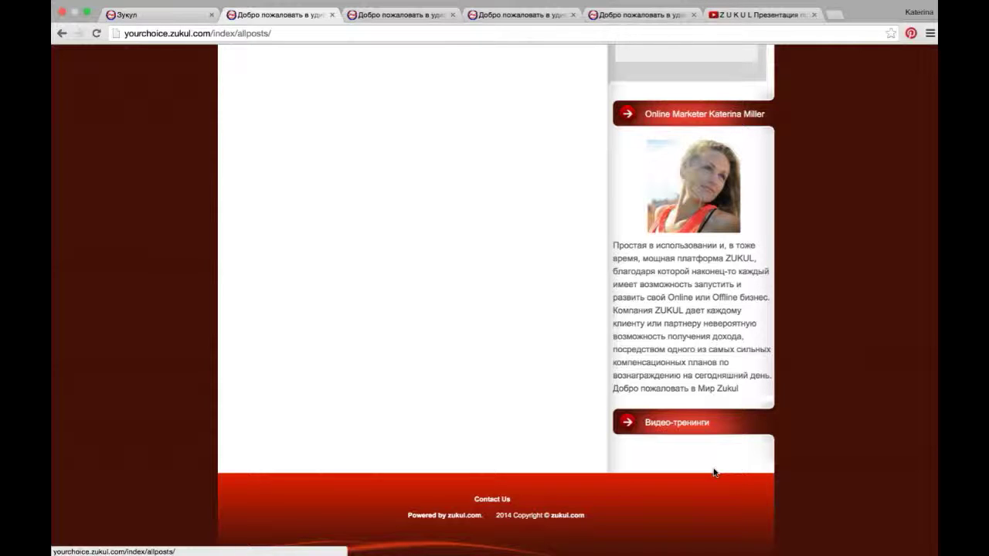
In the blog's category management, create a category named "О партнерстве" with sort key 2.
left_click(173, 20)
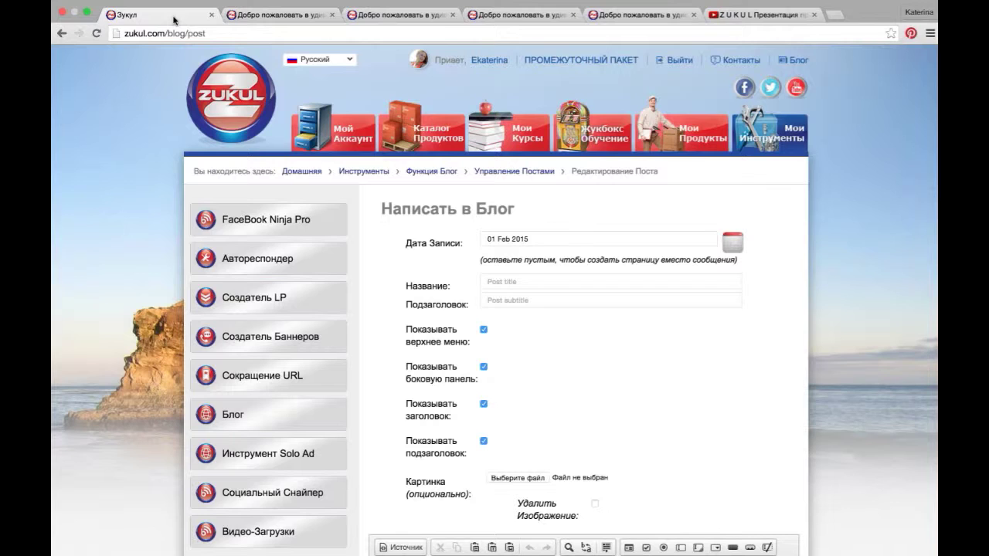
left_click(295, 422)
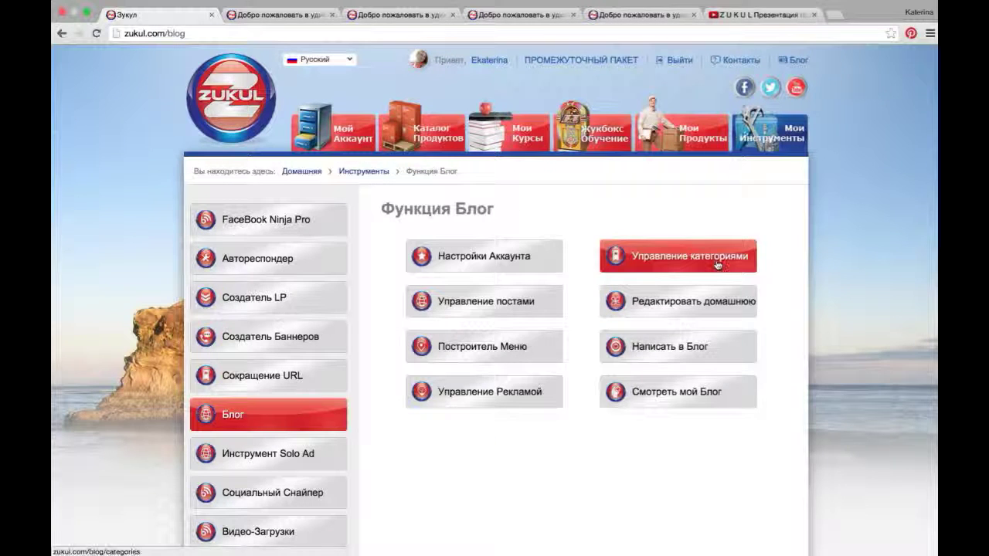
left_click(717, 265)
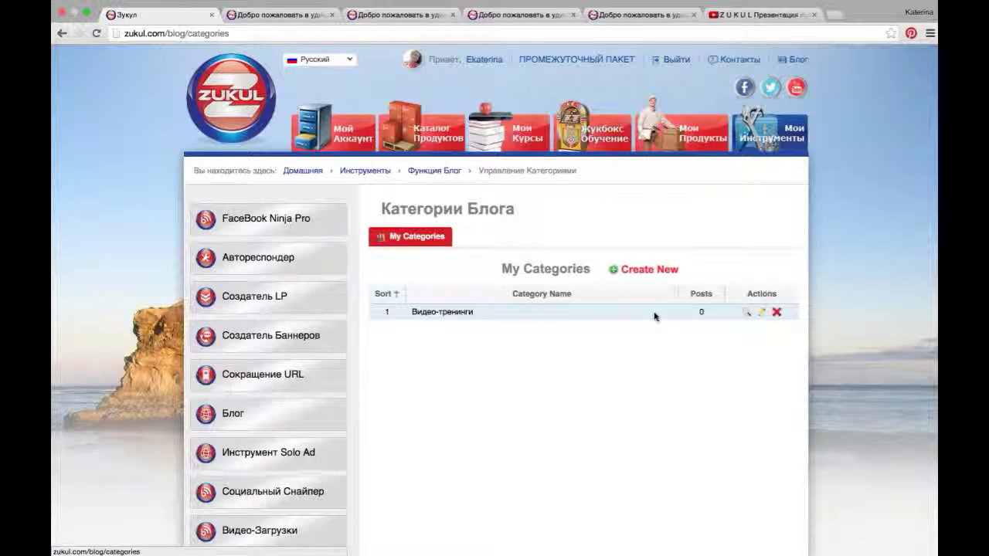
left_click(659, 271)
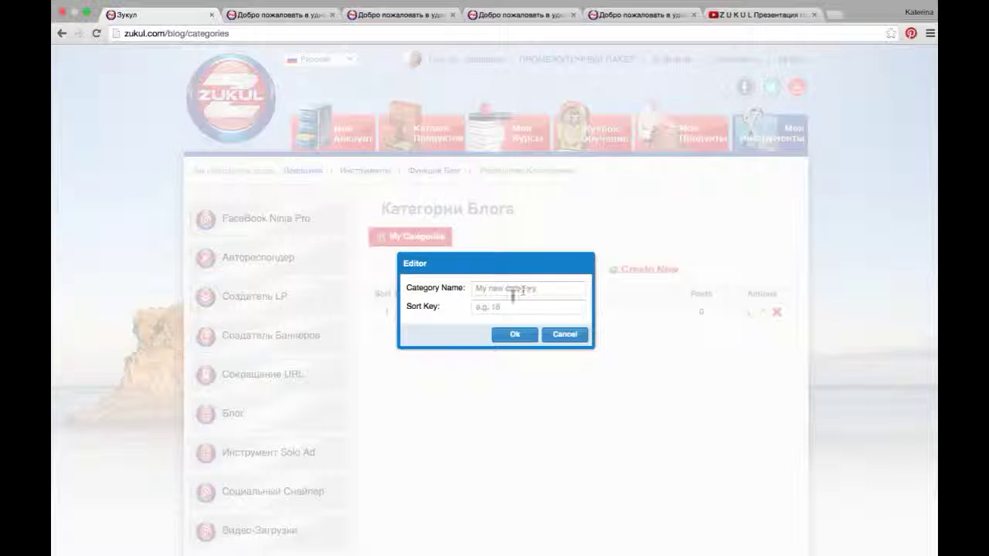
left_click(512, 287)
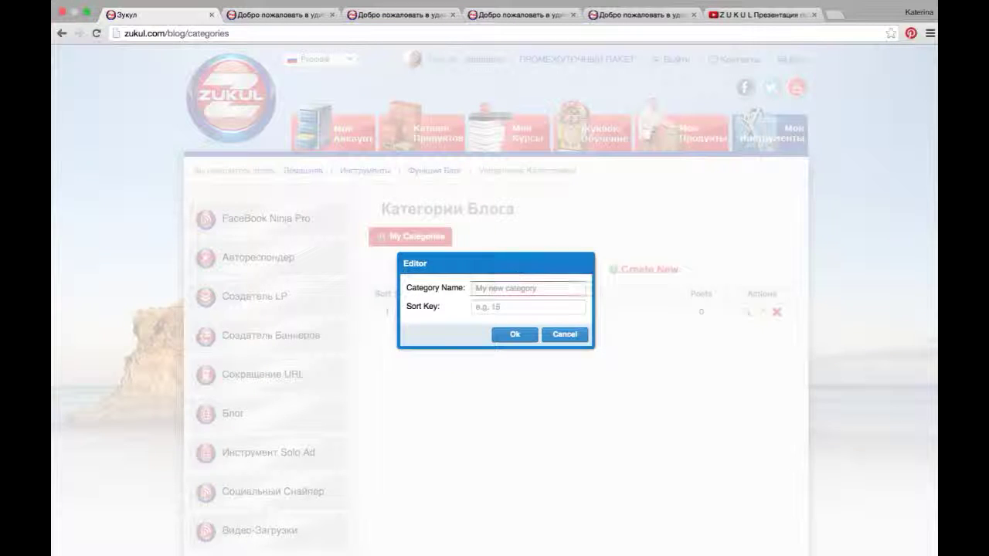
type("O")
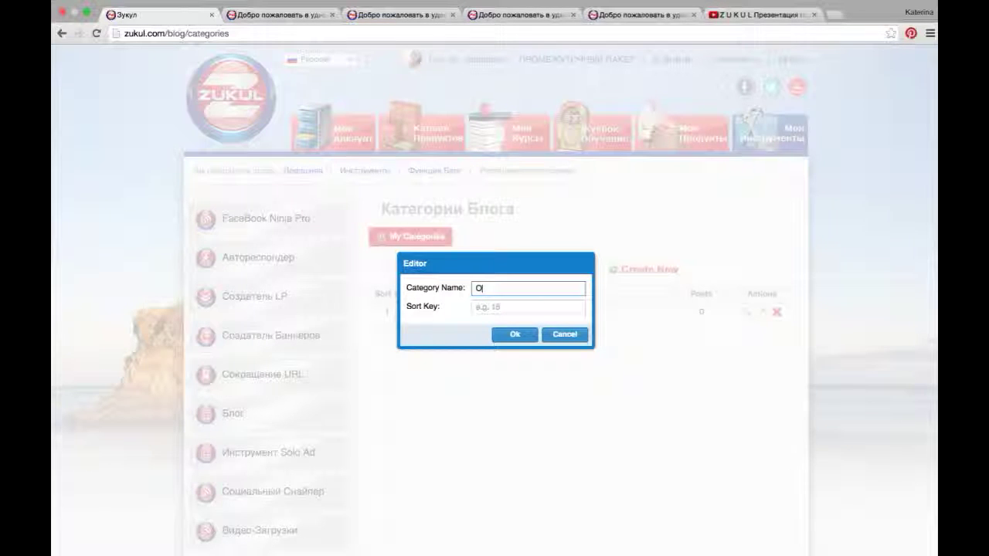
type(" партнерстве")
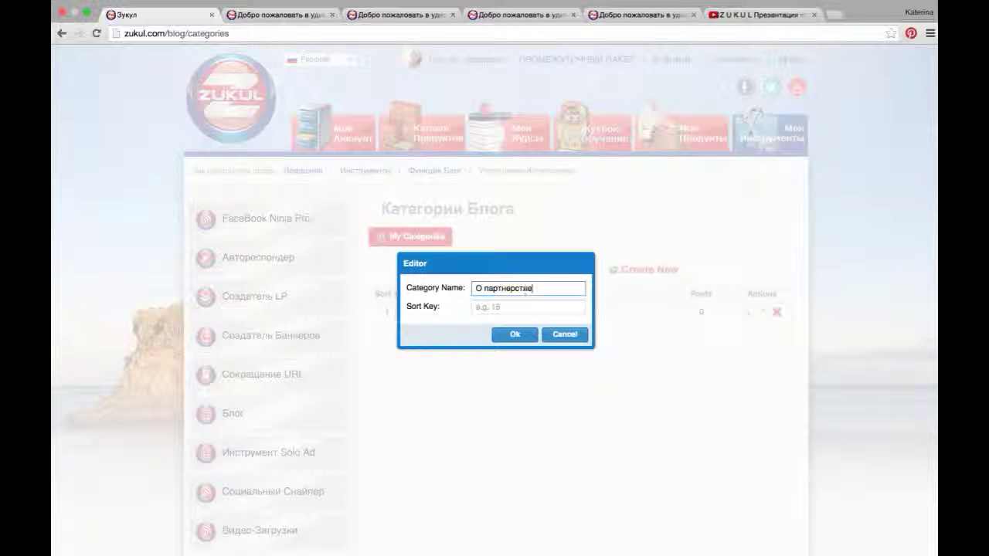
left_click(524, 309)
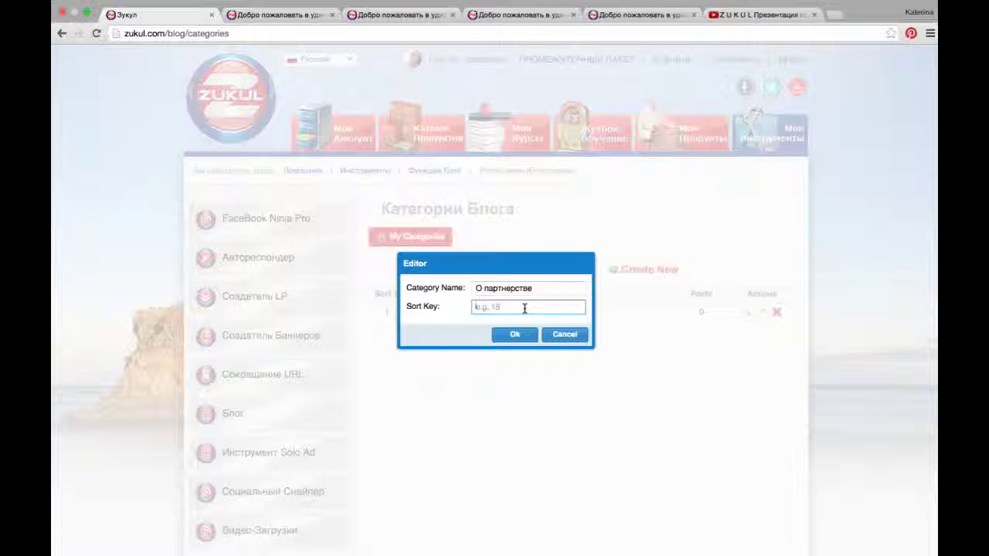
type("2")
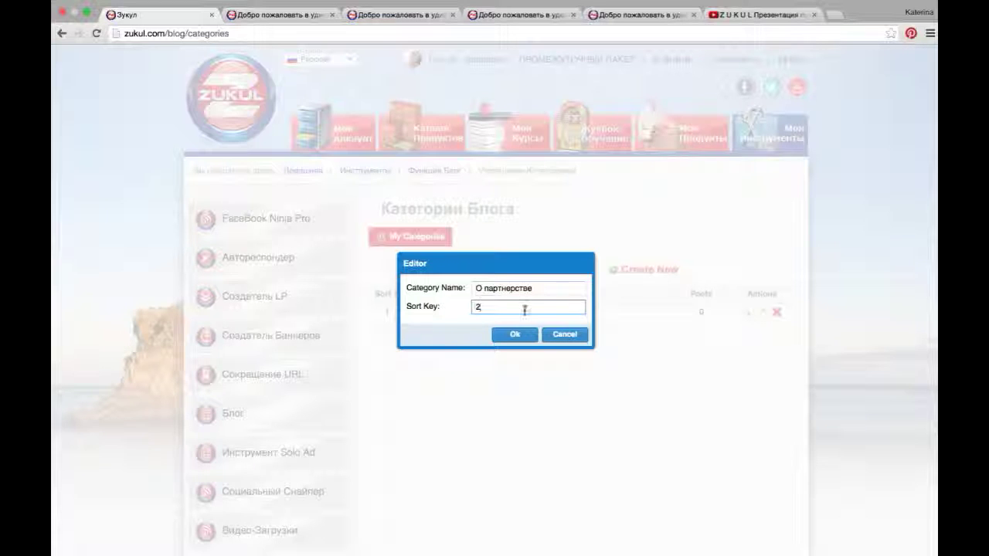
left_click(515, 336)
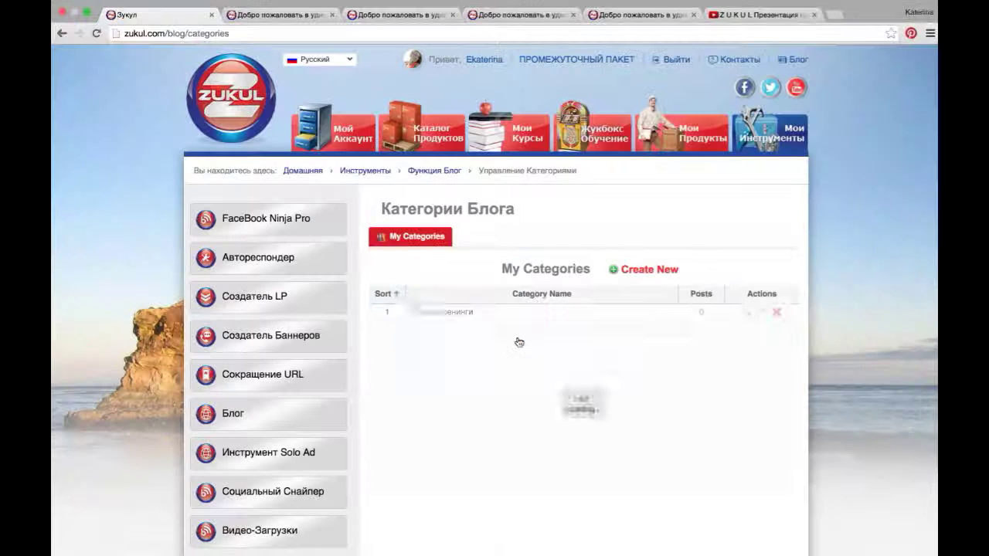
Create another blog category named "Заголовки" with sort key 3.
left_click(648, 274)
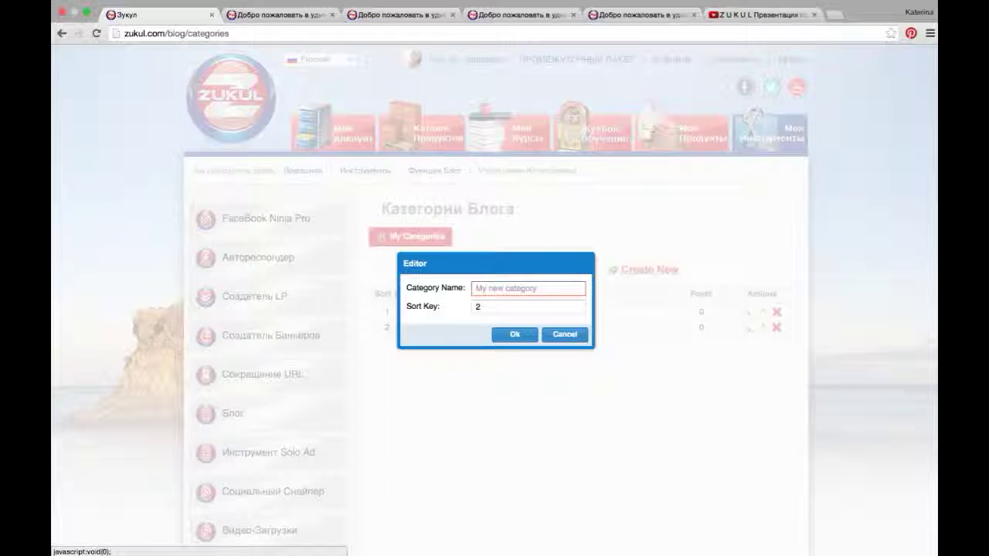
left_click(478, 288)
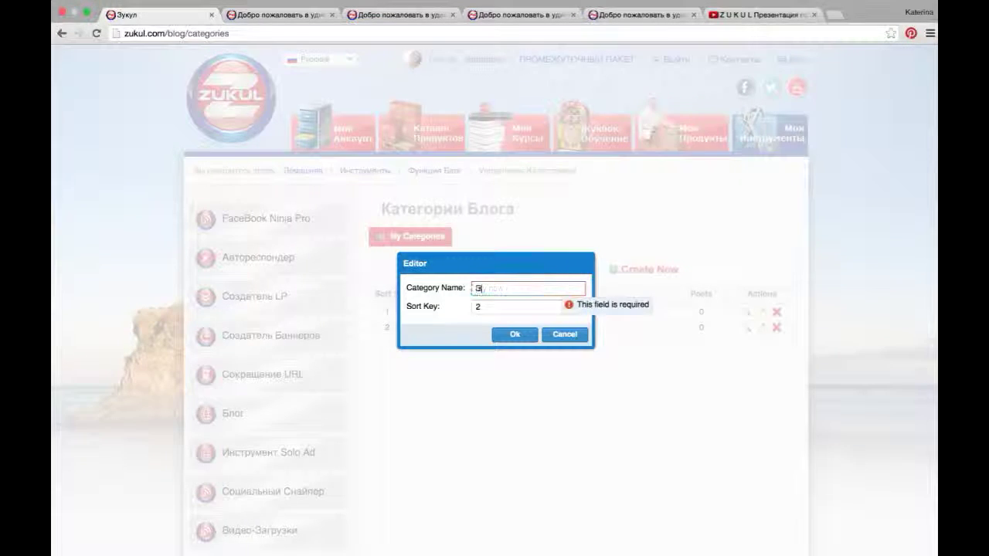
type("Заголовки")
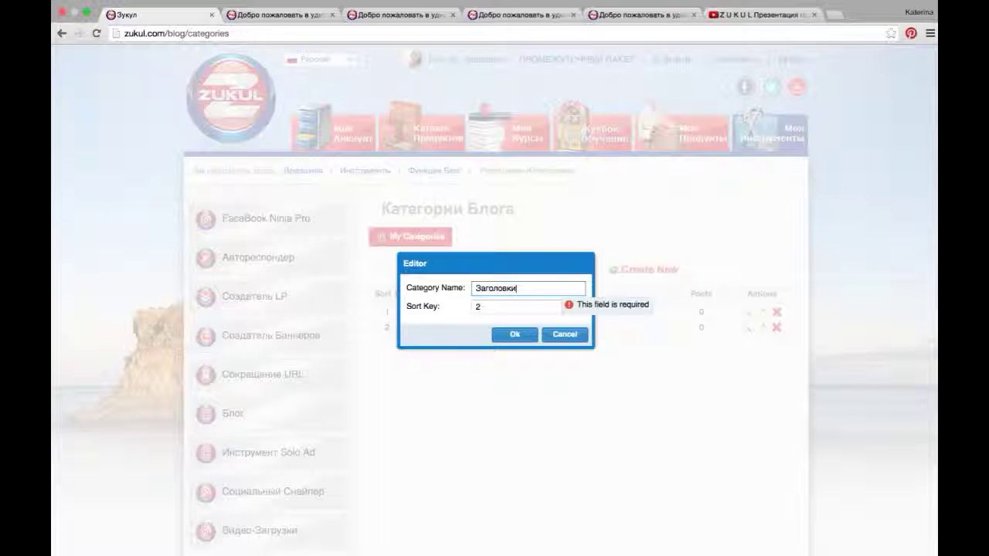
left_click(521, 309)
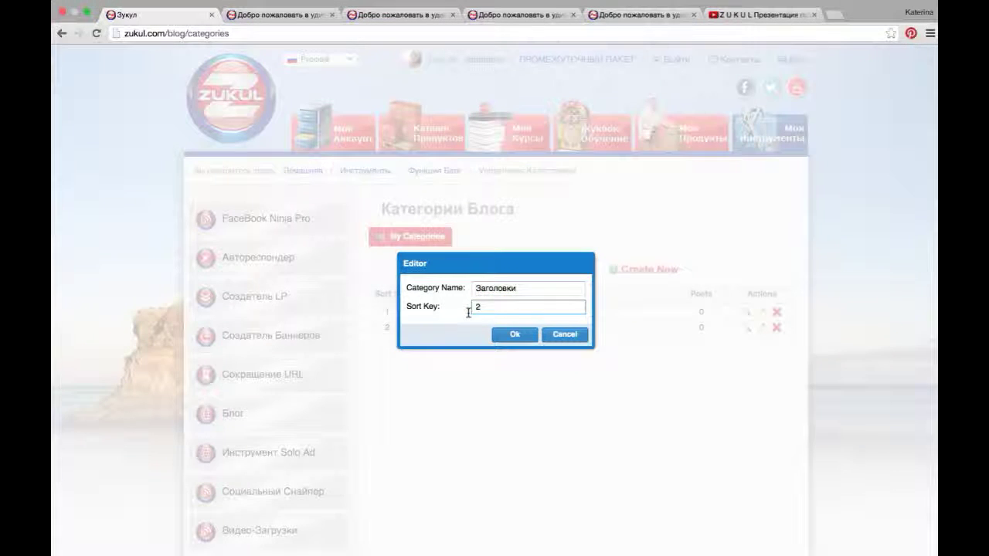
key("BackSpace")
type("3")
left_click(503, 338)
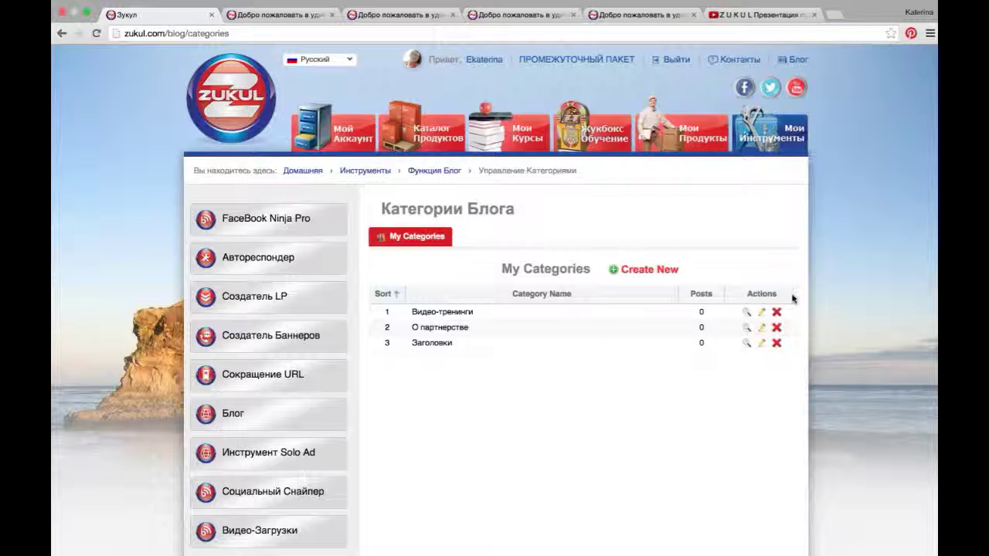
View the live blog and check the category headings in its sidebar, then return to the category list.
left_click(748, 316)
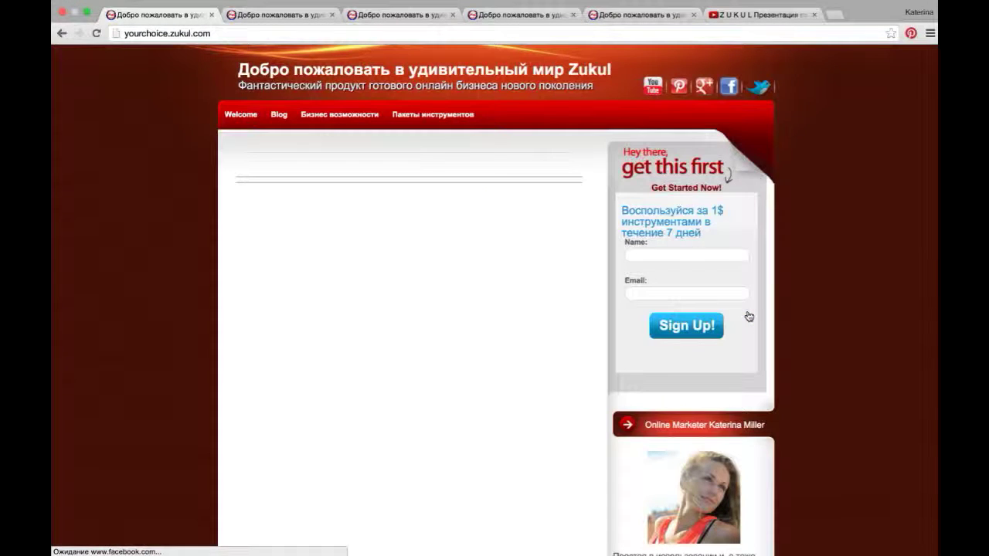
scroll(796, 484, "down", 4)
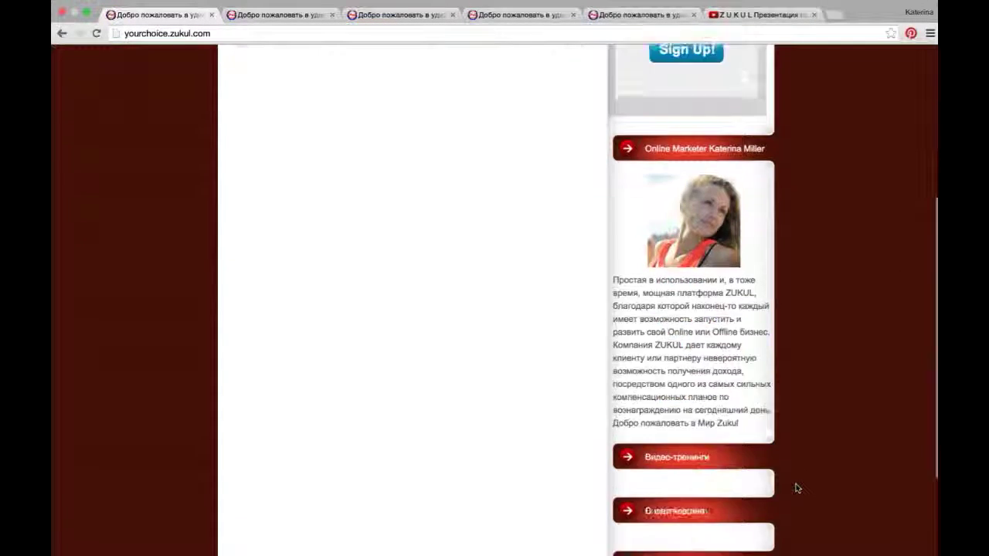
scroll(796, 483, "down", 2)
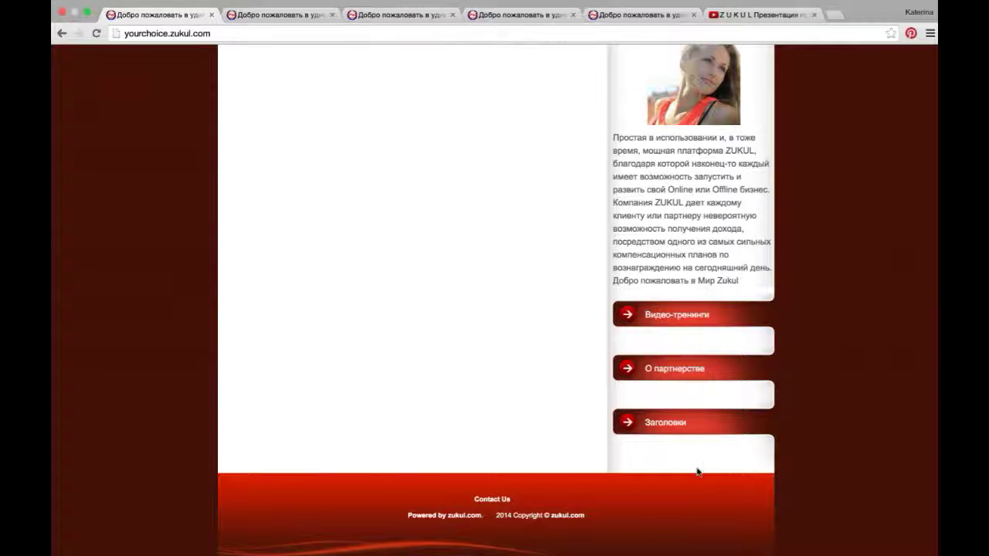
left_click(61, 34)
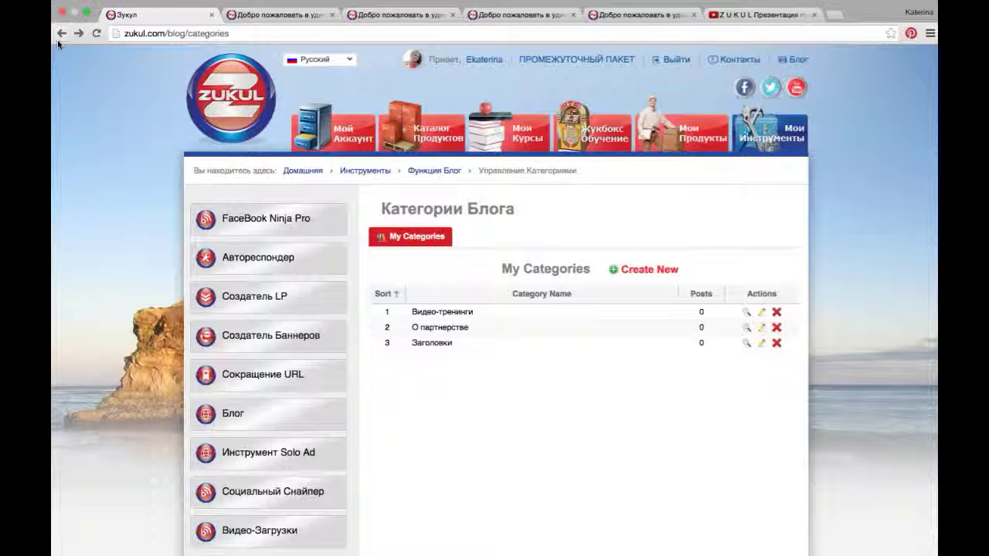
left_click(672, 298)
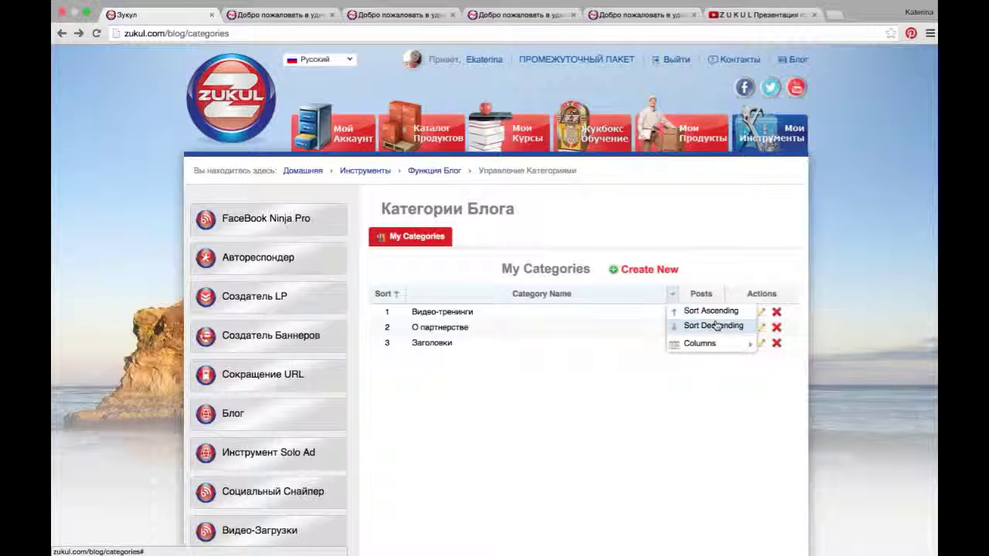
mouse_move(717, 346)
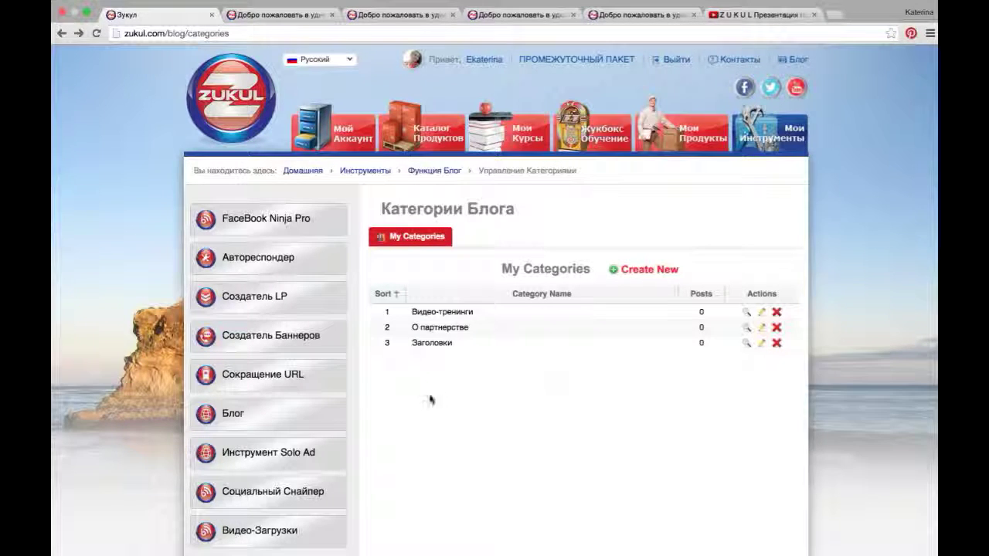
Start a new post from the blog's post management and view the calendar for its entry date.
left_click(333, 410)
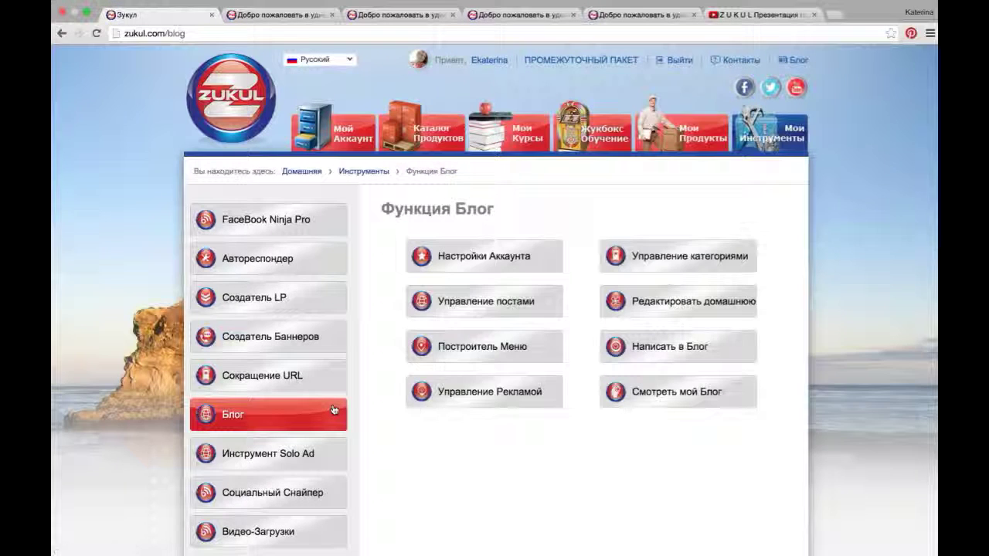
left_click(523, 309)
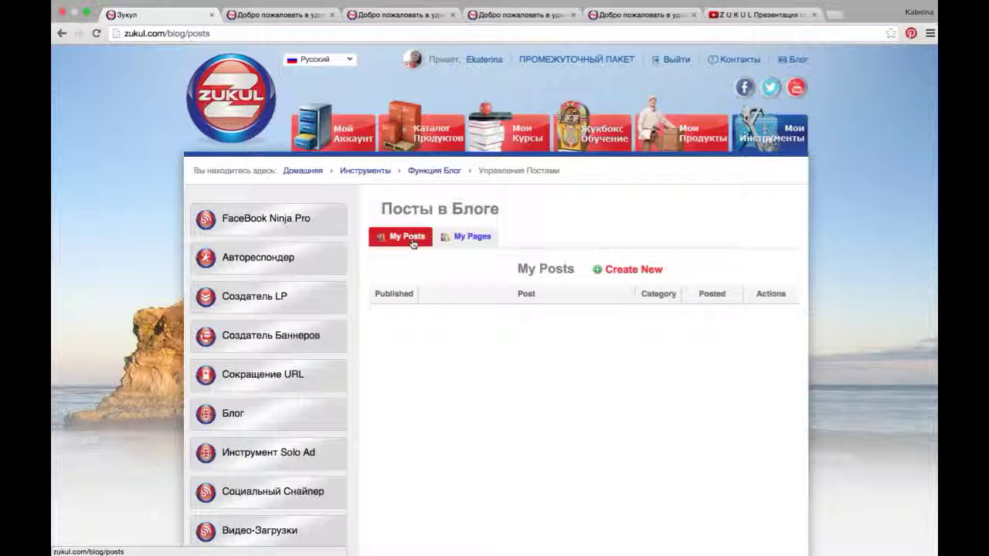
left_click(652, 277)
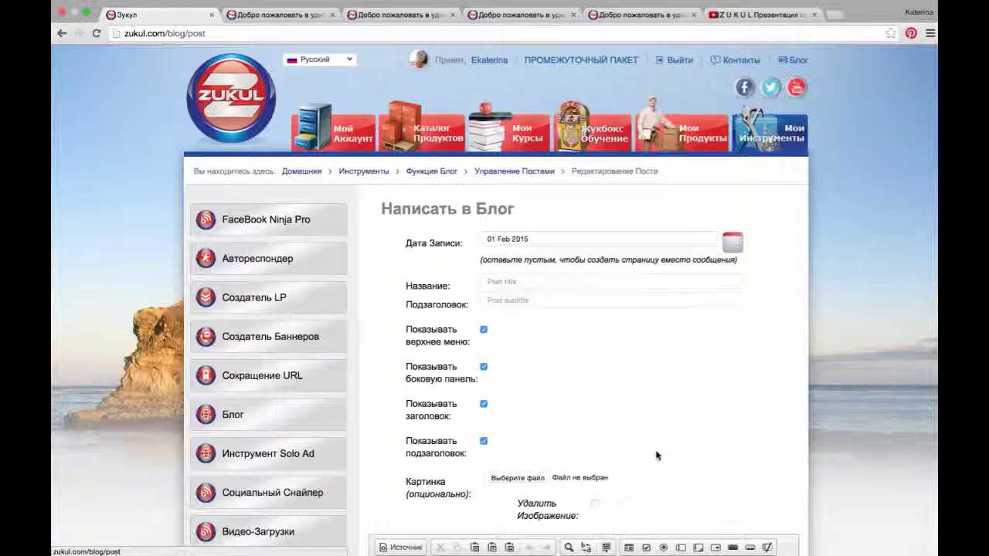
scroll(656, 455, "down", 3)
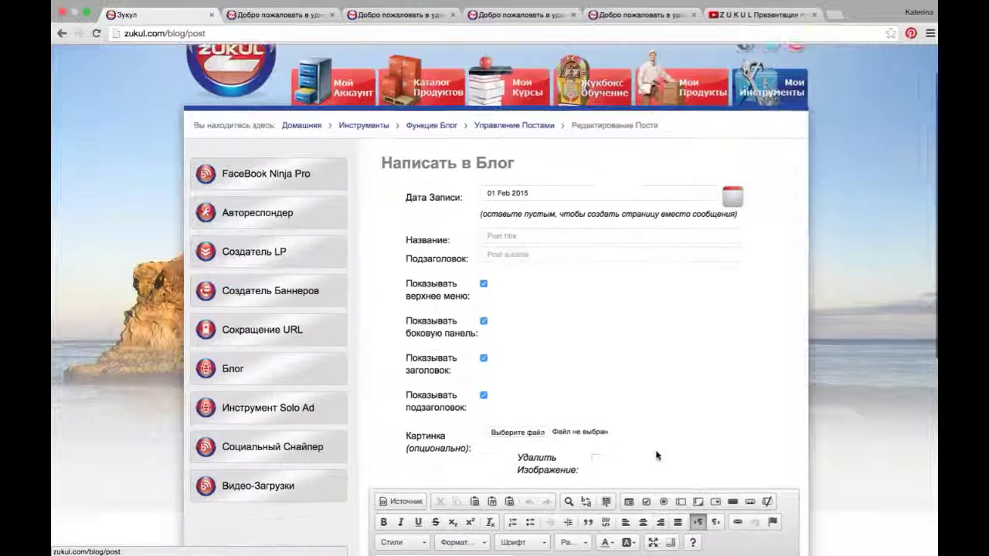
scroll(655, 455, "up", 2)
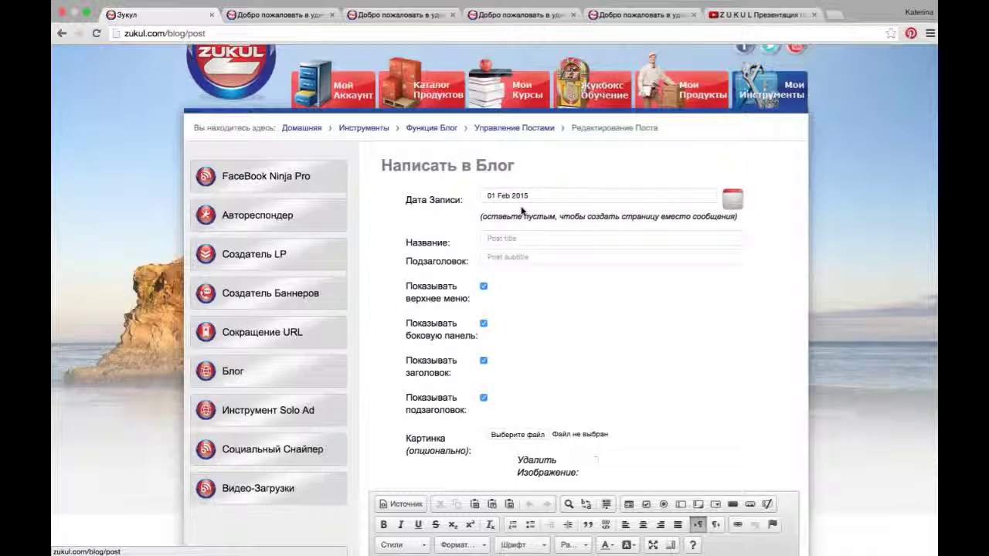
left_click(733, 201)
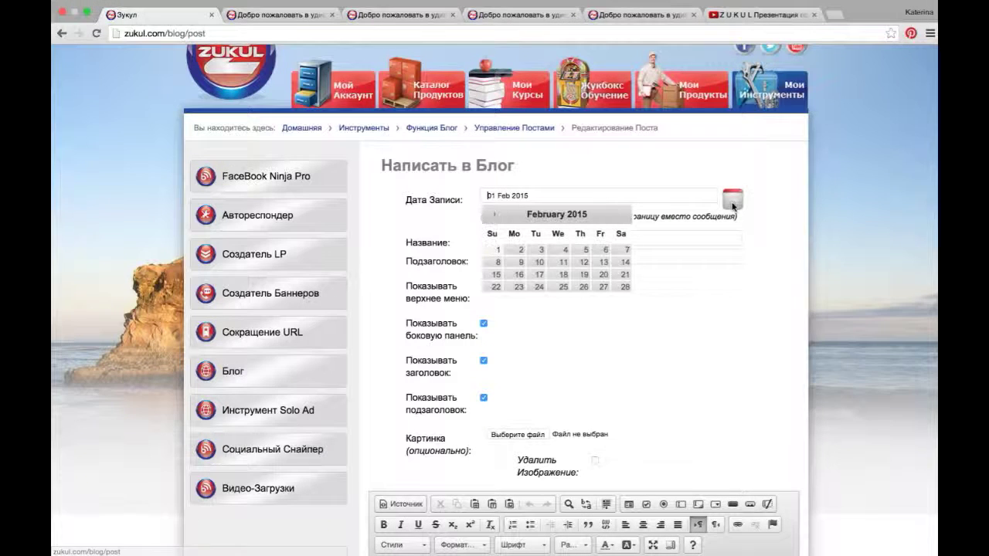
left_click(647, 334)
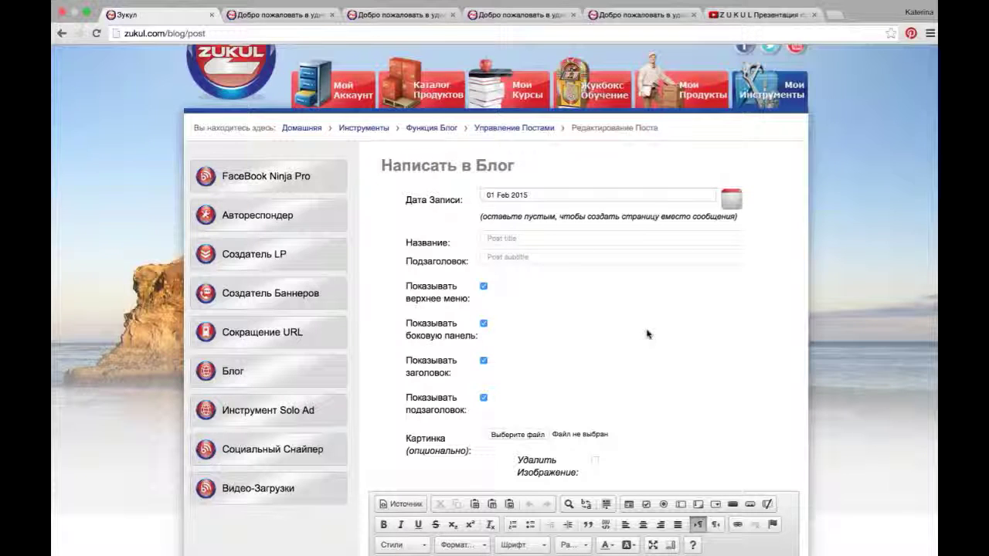
Give the new post the title "Первые шаги" and the subtitle "к эффективному партнерству".
left_click(521, 241)
type("Первые шаги")
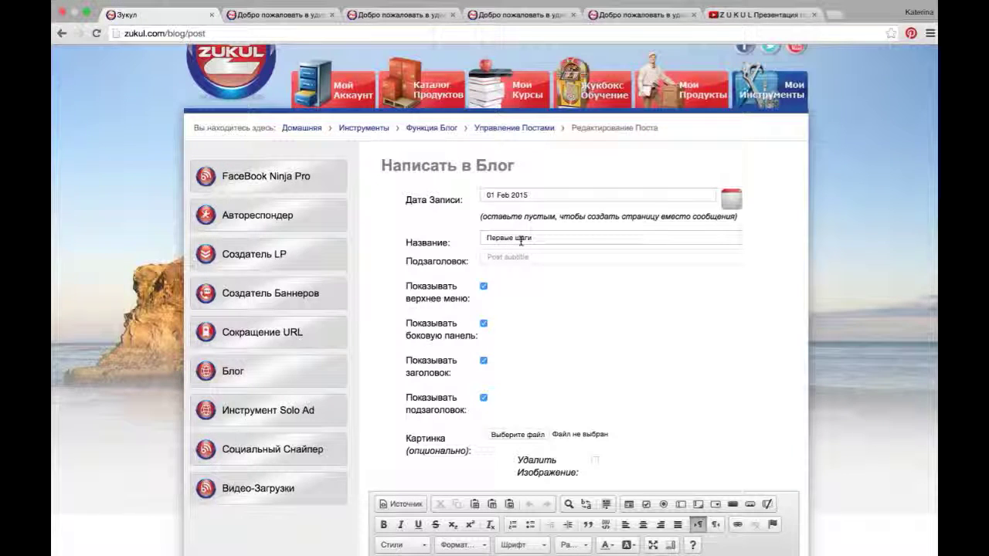
left_click(529, 257)
type("к эффективному партнерству")
scroll(695, 394, "down", 5)
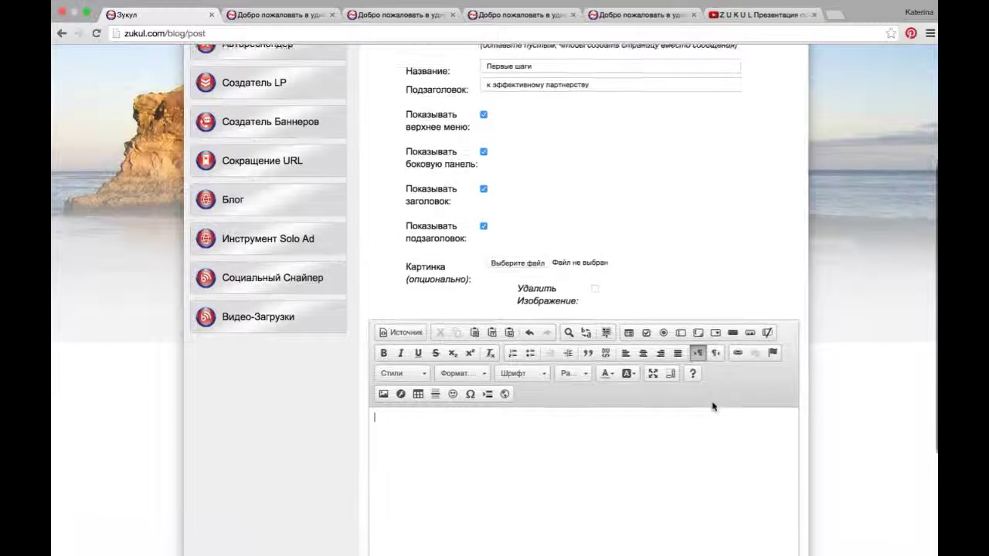
type("Общайтесь с людьми. Создайте свою новую перспективу. Почувствуйте себя желанным в этой сфере. Создайте взаимоотношения через вашу собственную историю и стиль. Зарекомендуйте себя на каждом шагу с помощью видео-советов, блогов, бизнес-предложений. Обеспечьте реальные доказательства - что это не обман или развод. Обеспечьте доказательства того, что потенциальный партнер в состоянии добиться успеха с Вами. Докажите потенциальному партнеру, что это реализация его мечты. Напомните потенциальному партнеру о реальности, в которой он сейчас находится. Покажите ему вариант выхода из его ситуации, благодаря Вашему предложению.  Успехов!")
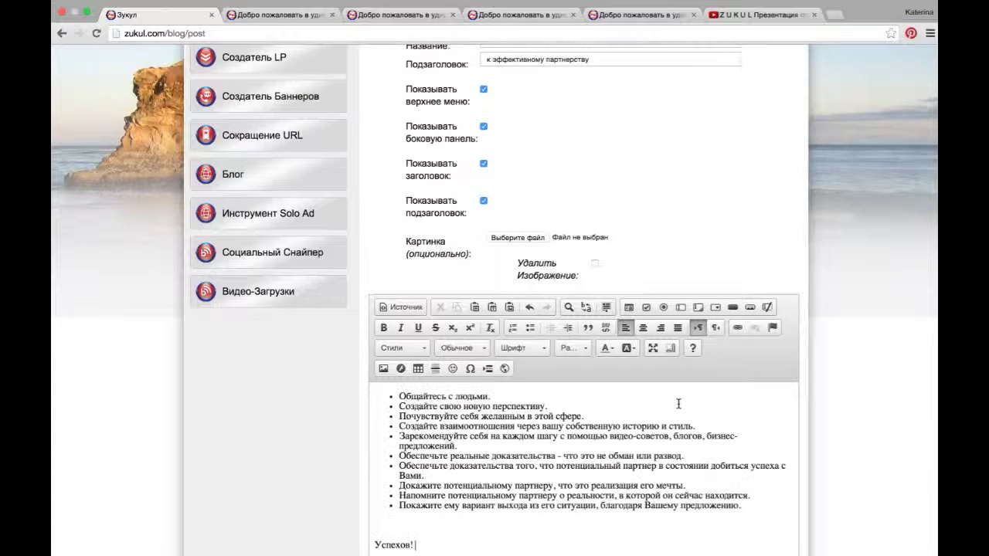
left_click(532, 241)
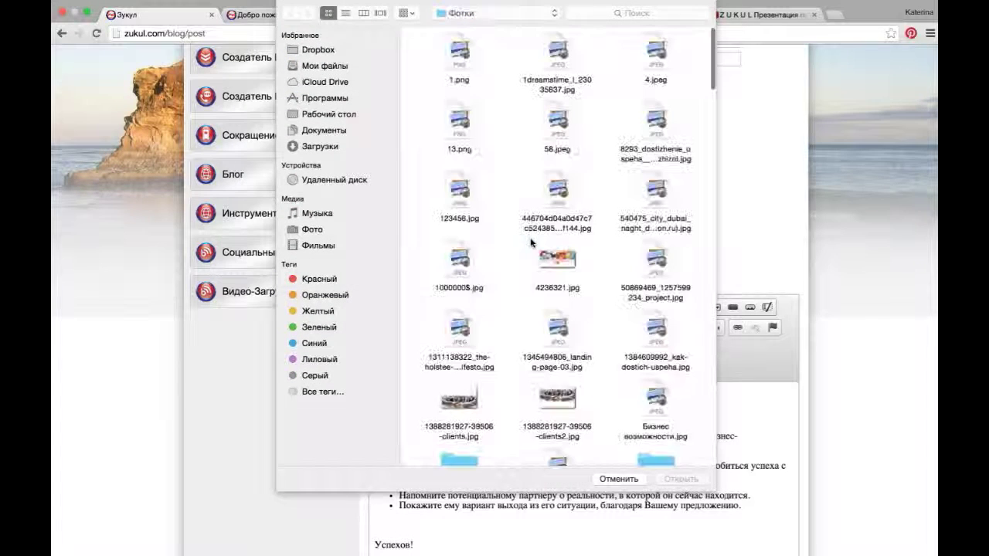
left_click(459, 399)
double_click(463, 402)
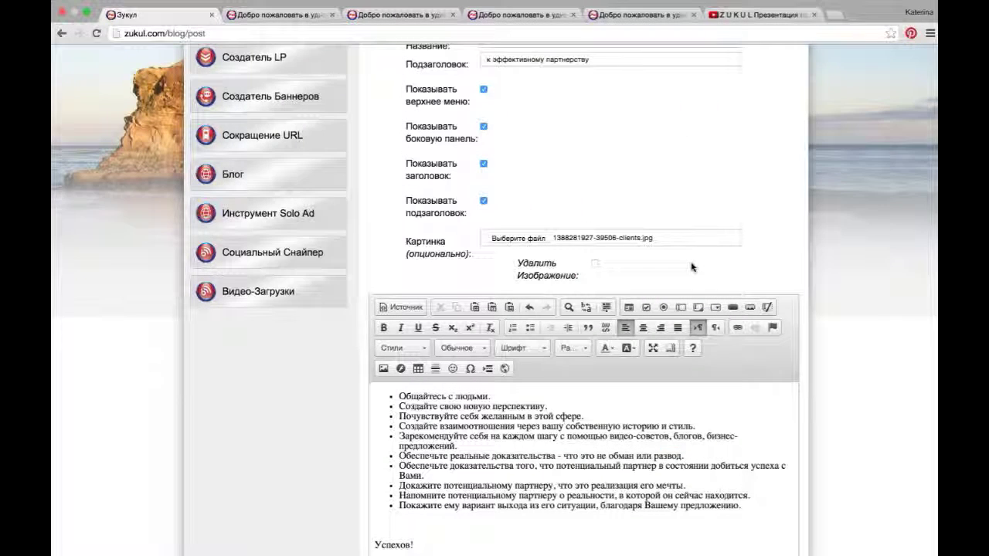
Assign the new post to the category "О партнерстве" and publish it.
scroll(825, 375, "down", 5)
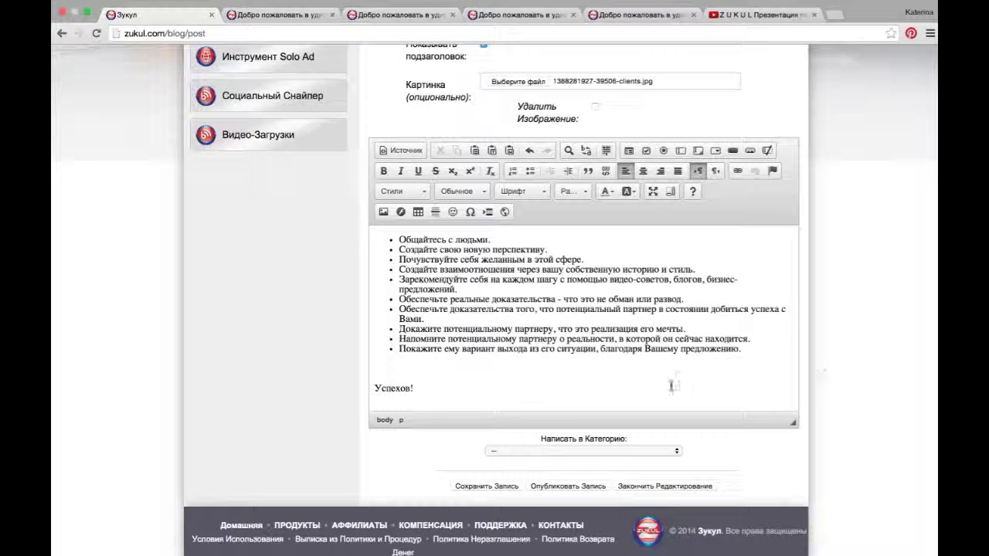
left_click(631, 454)
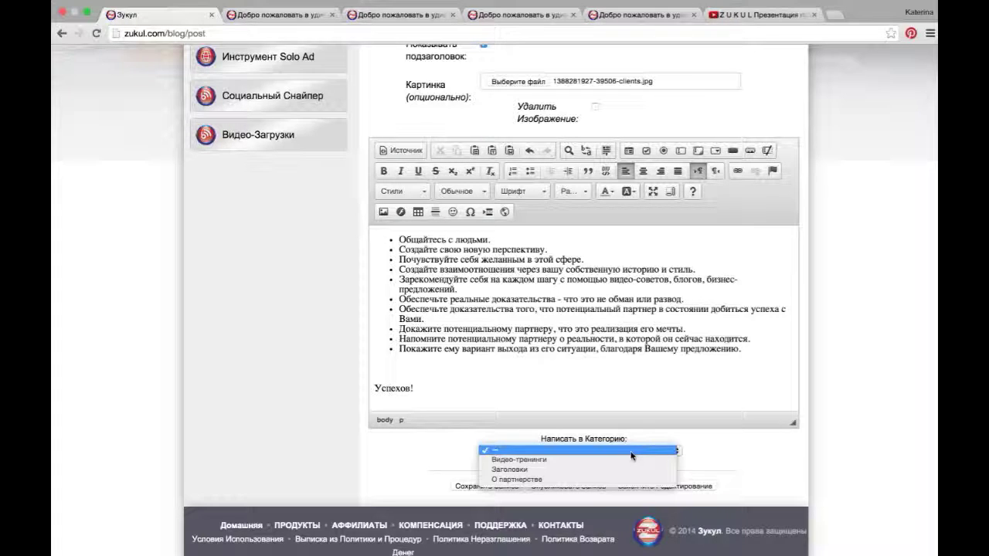
left_click(585, 480)
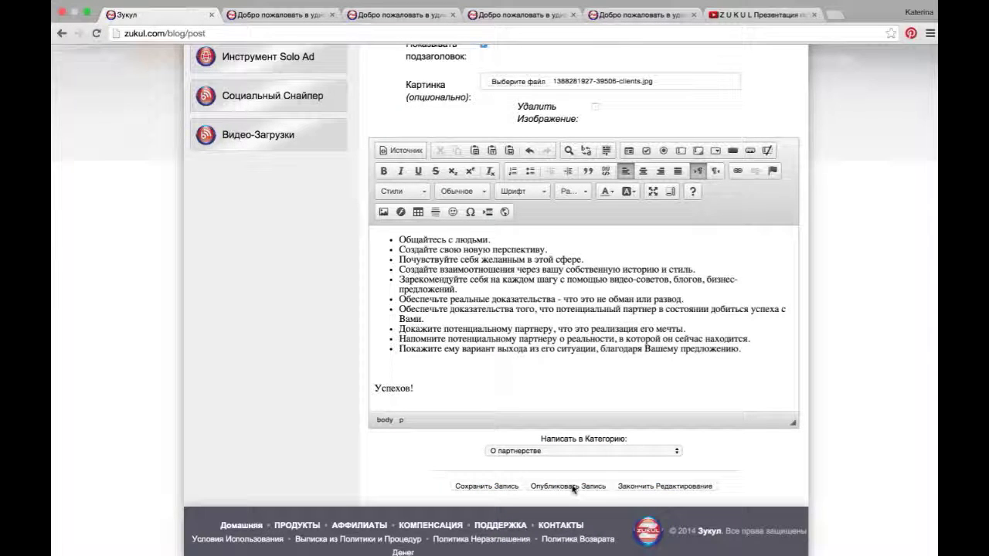
left_click(572, 486)
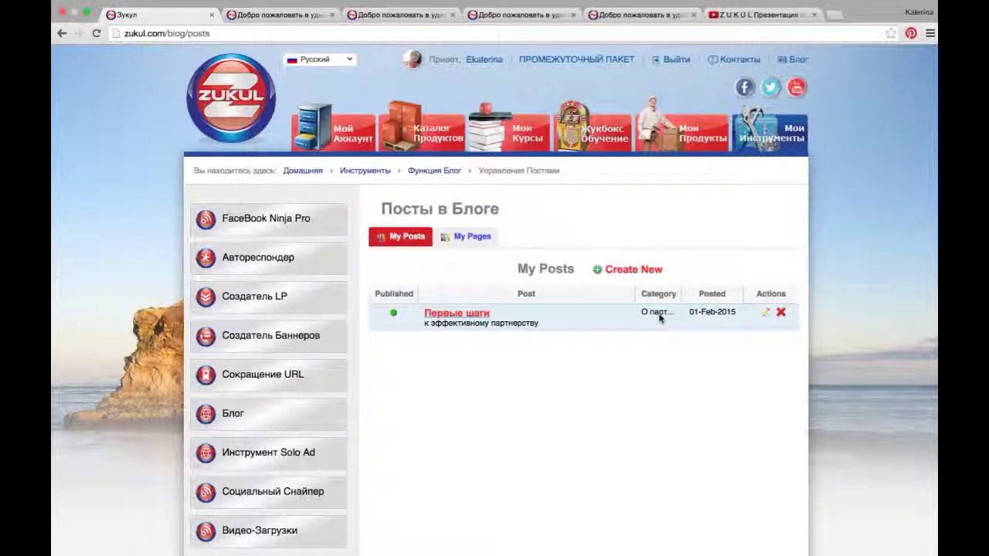
Check the published post in the live blog's list of all posts and under its sidebar category, and return to post management.
left_click(282, 17)
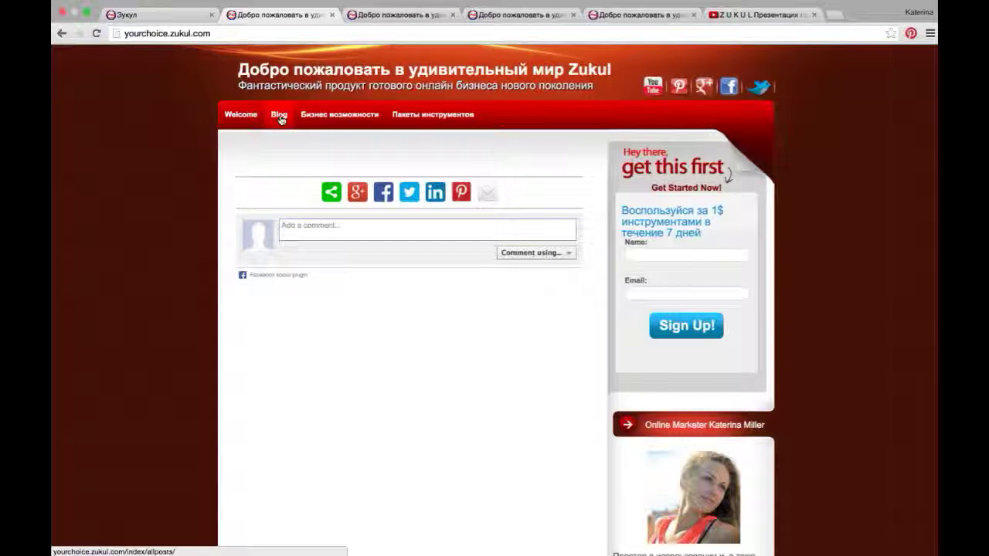
left_click(279, 115)
scroll(446, 340, "down", 2)
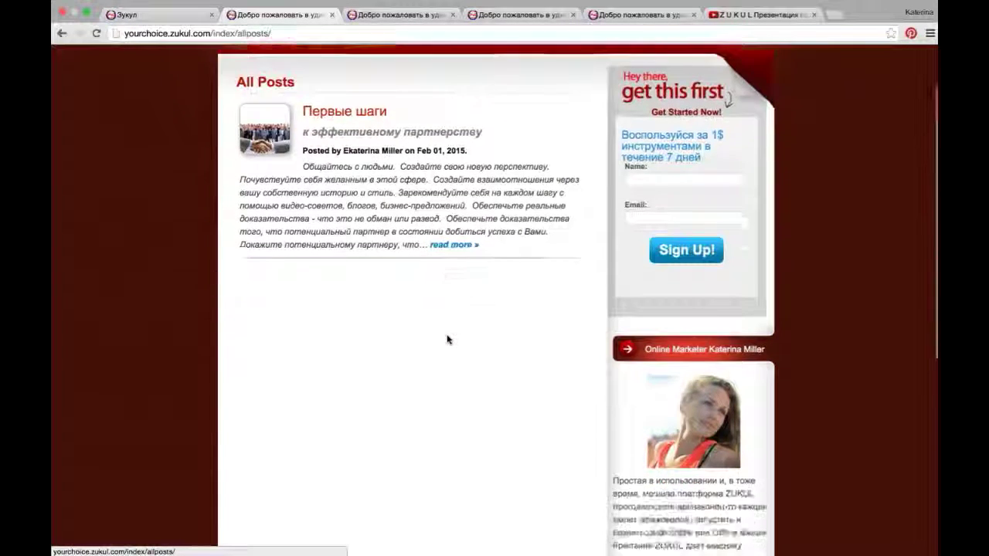
scroll(446, 339, "down", 5)
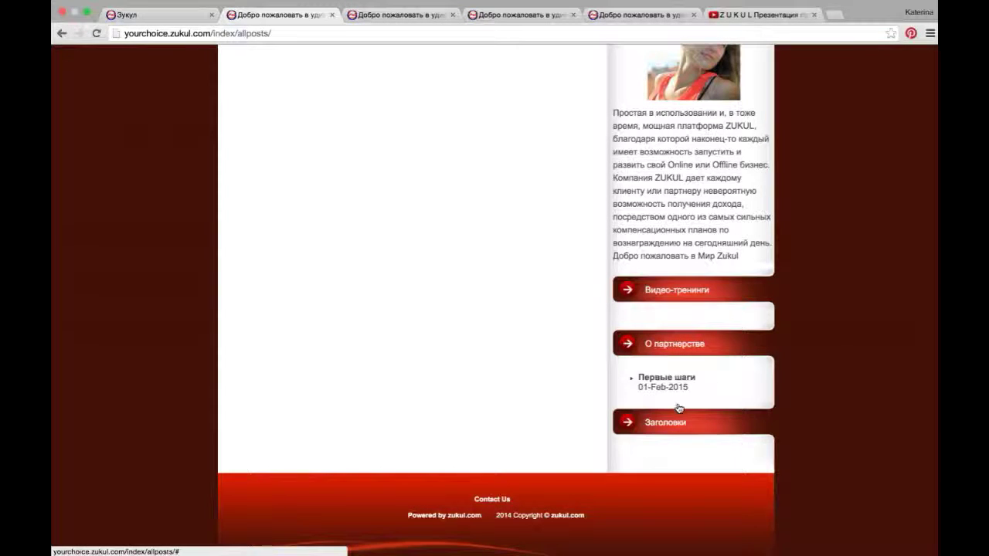
left_click(154, 14)
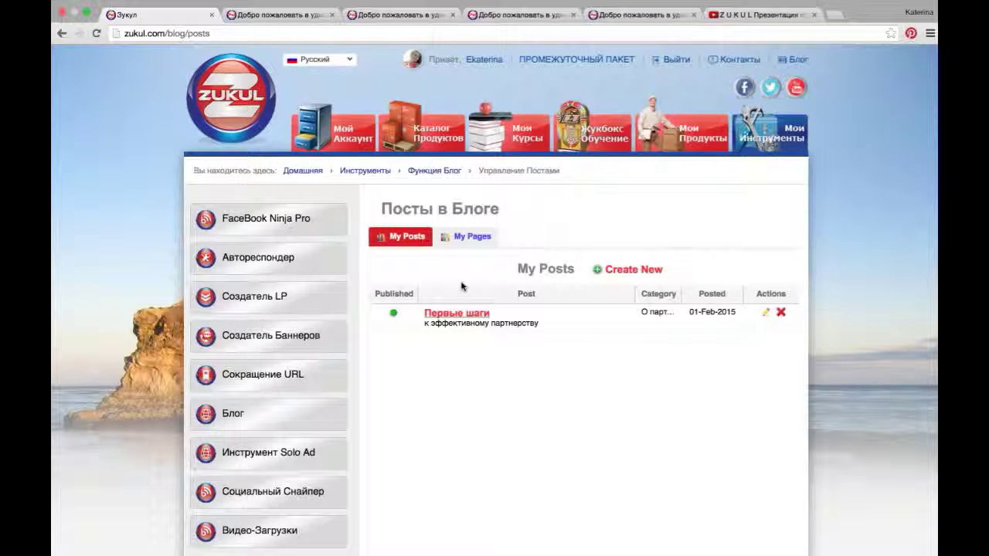
Look over the blank new-post form reached from the blog functions overview.
left_click(334, 414)
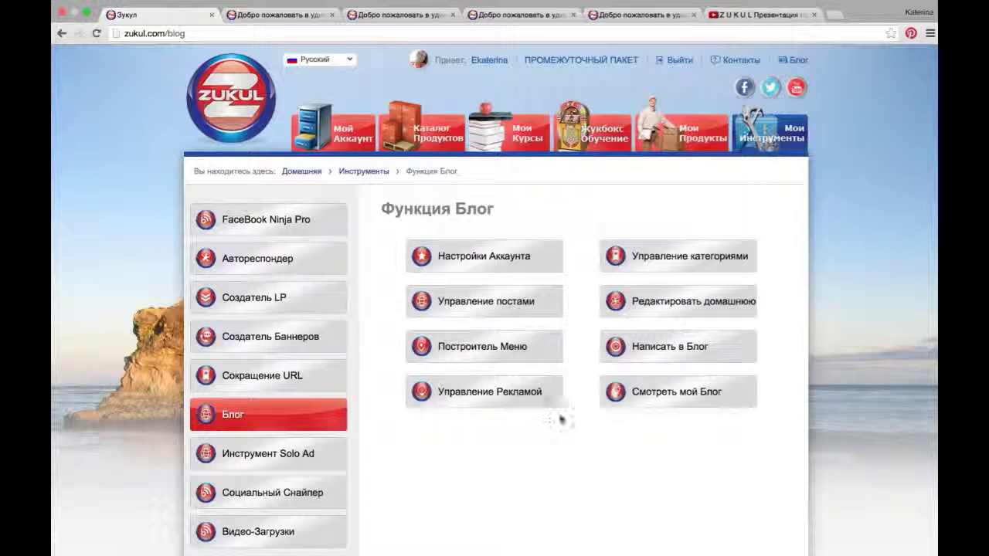
scroll(558, 419, "down", 1)
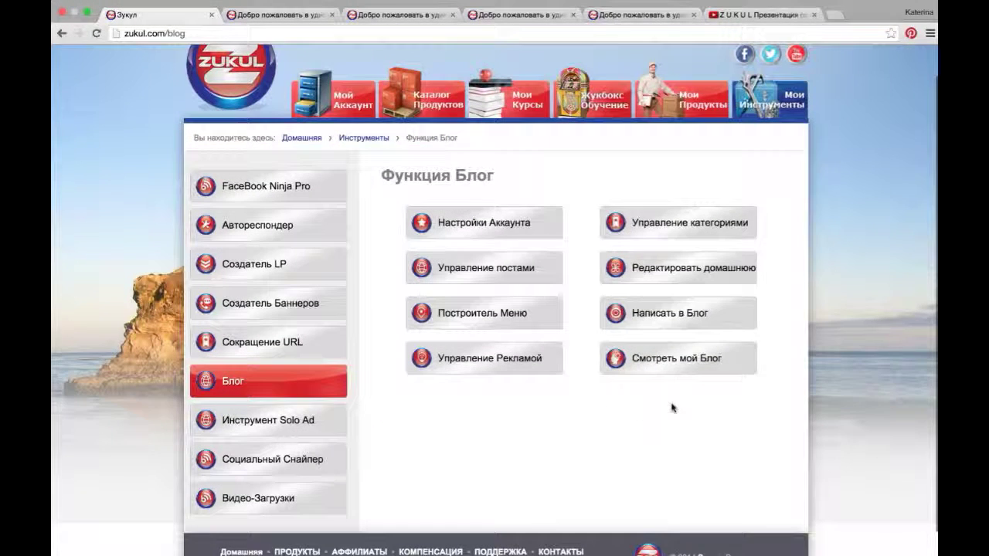
left_click(715, 323)
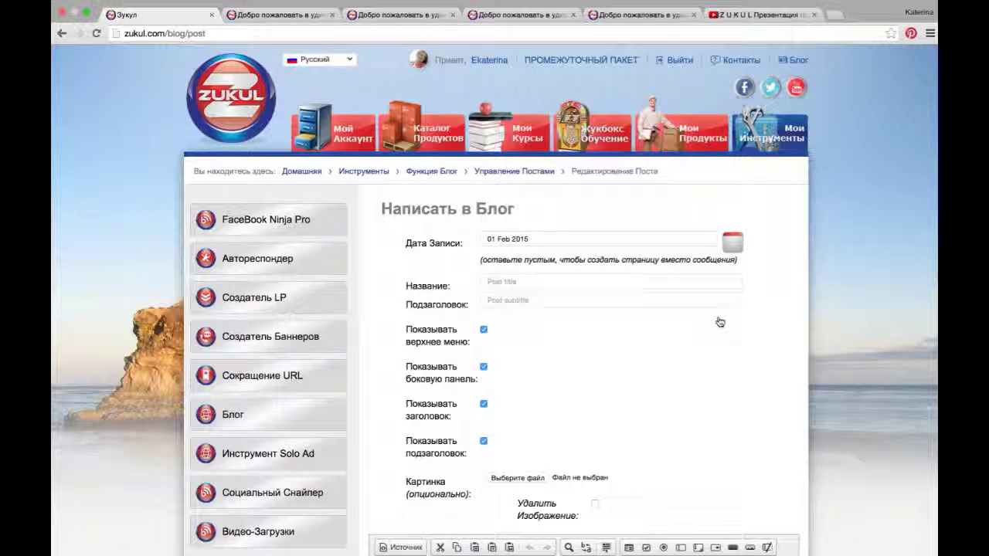
scroll(719, 321, "down", 3)
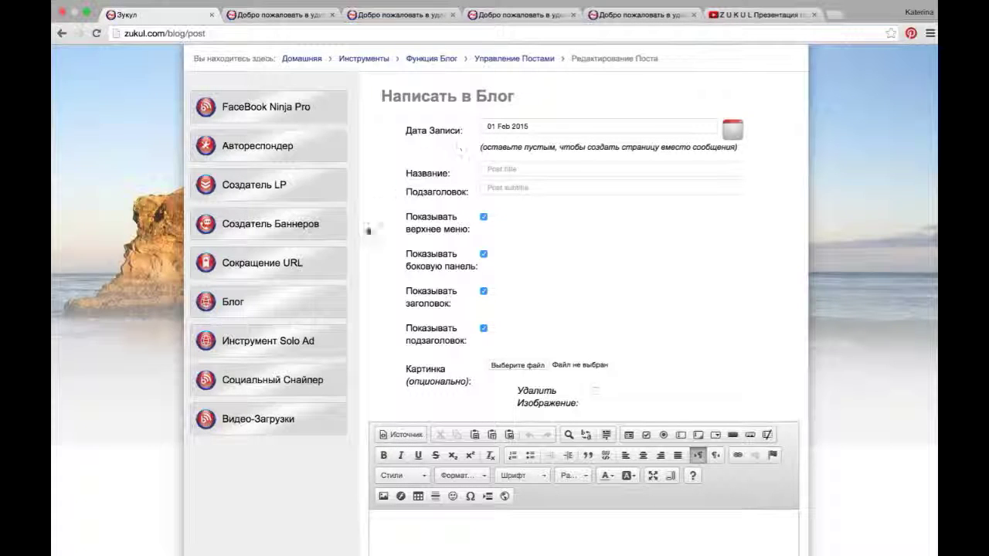
Open the editor for the blog's home page, check the live Welcome page, and return to the editor.
left_click(332, 308)
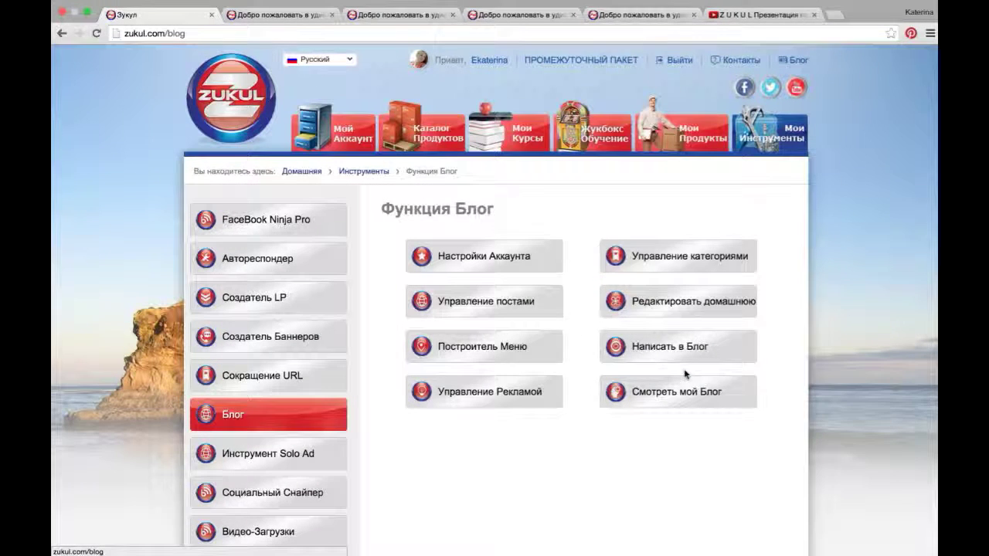
left_click(696, 303)
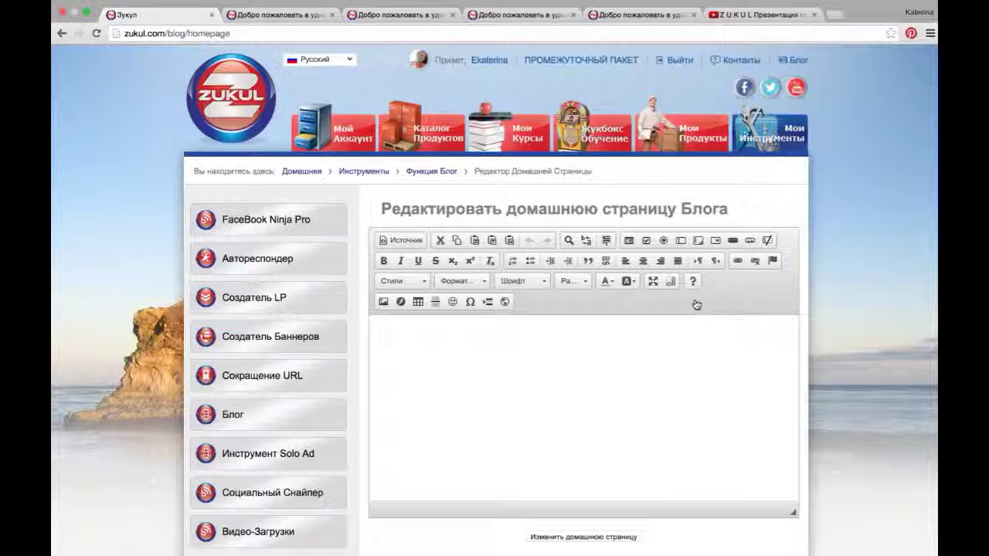
left_click(277, 15)
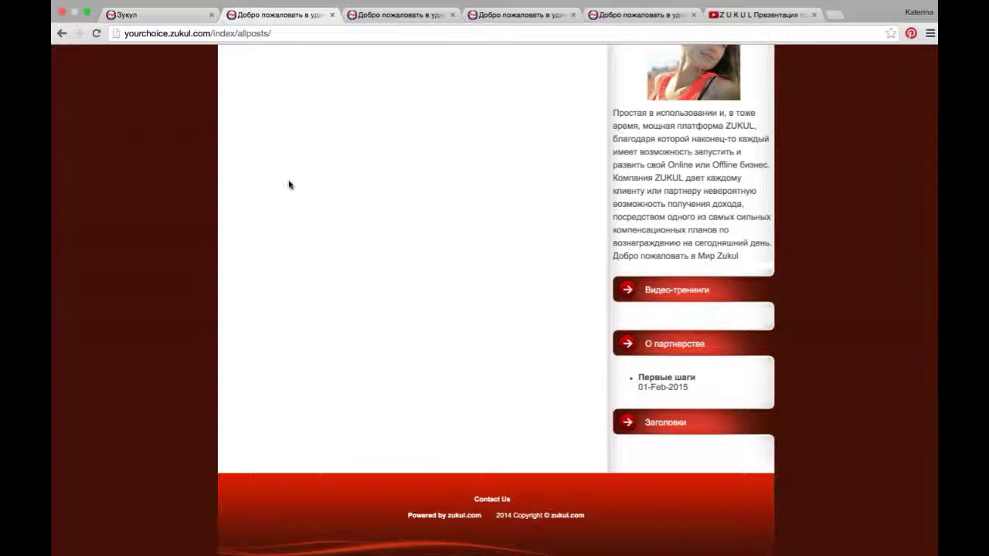
scroll(288, 185, "up", 10)
left_click(232, 126)
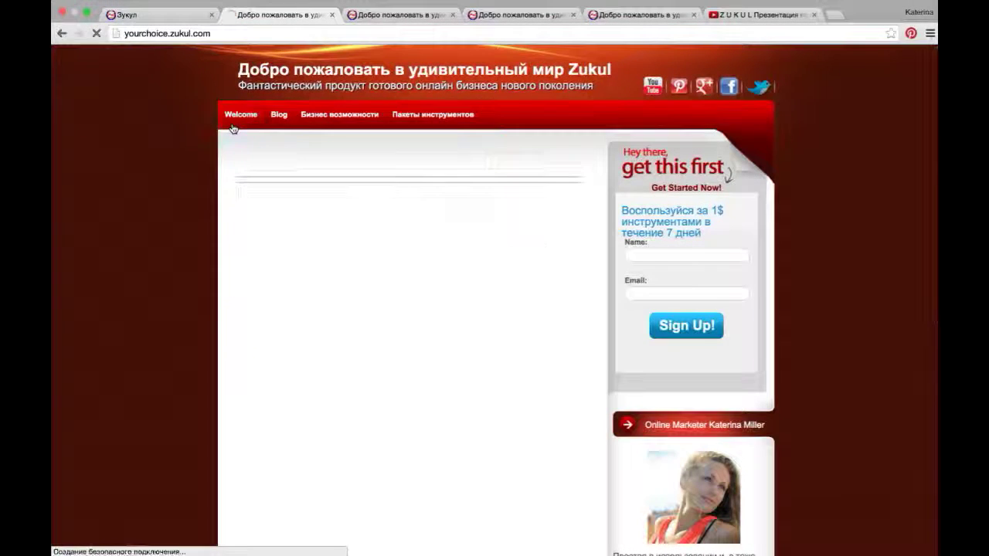
left_click(146, 15)
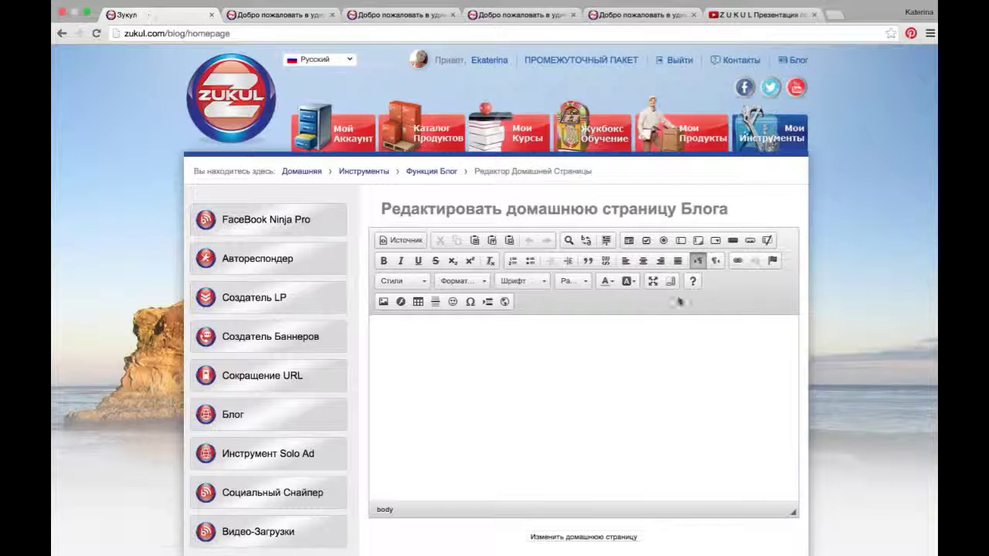
Upload zukul logo.png to the server and insert it as an image in the home page content.
left_click(642, 471)
scroll(591, 363, "down", 2)
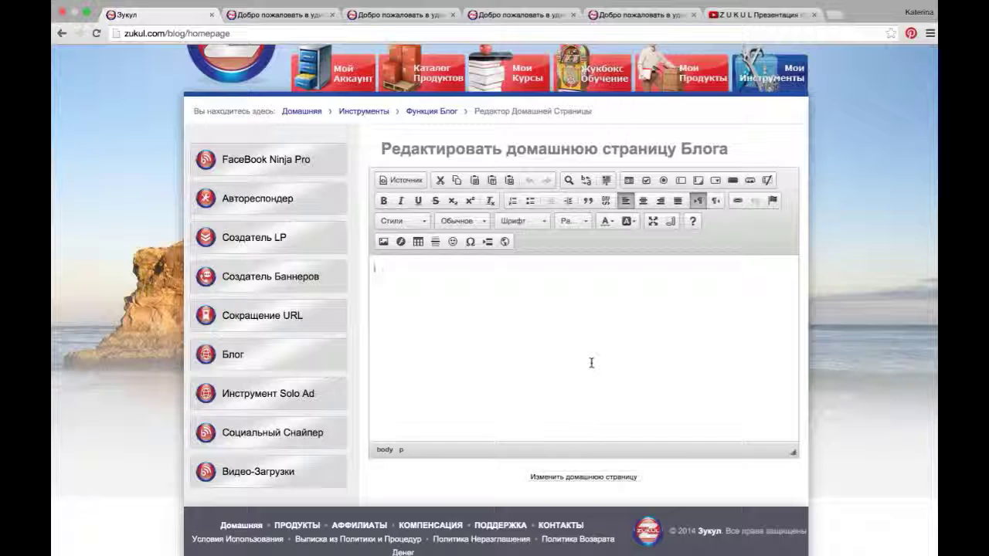
left_click(385, 244)
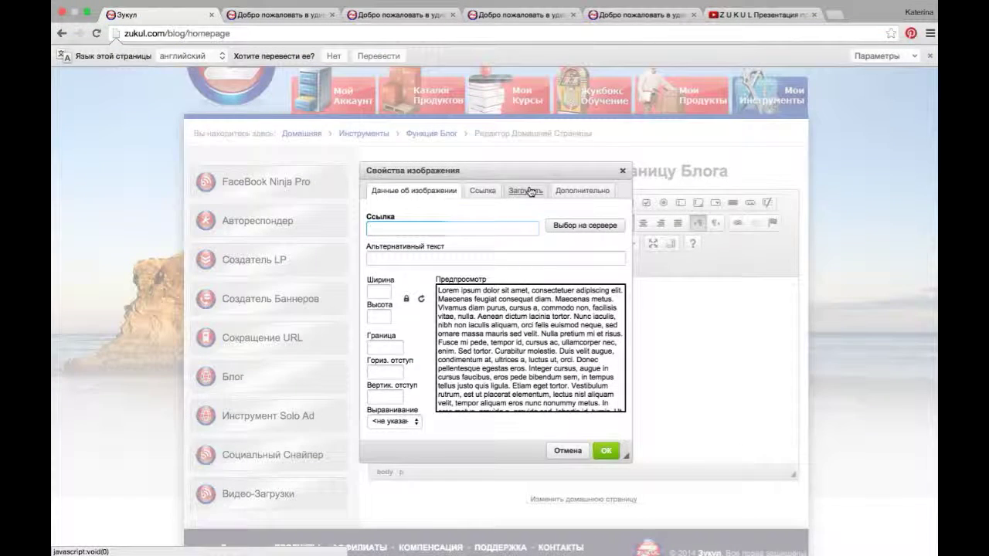
left_click(531, 191)
left_click(408, 226)
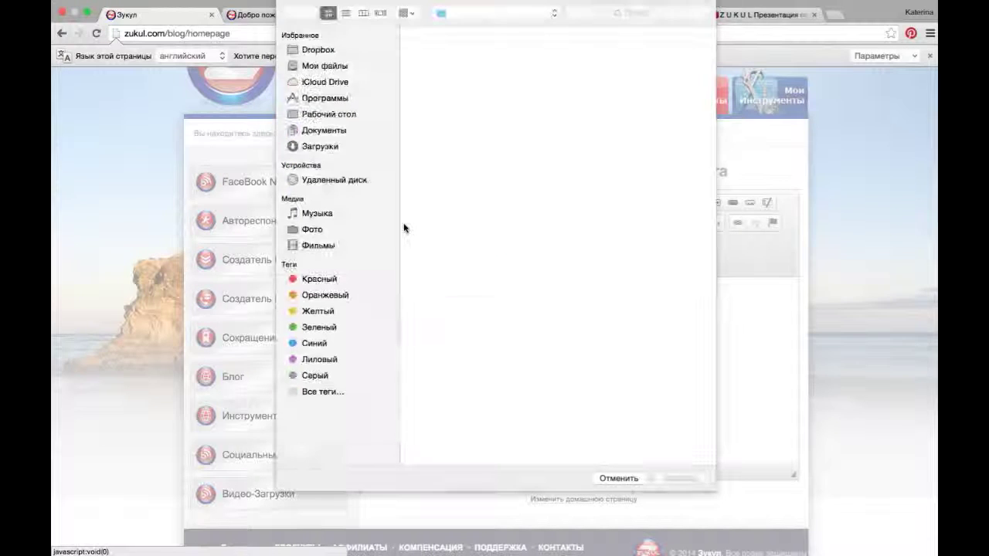
scroll(479, 324, "down", 5)
double_click(561, 417)
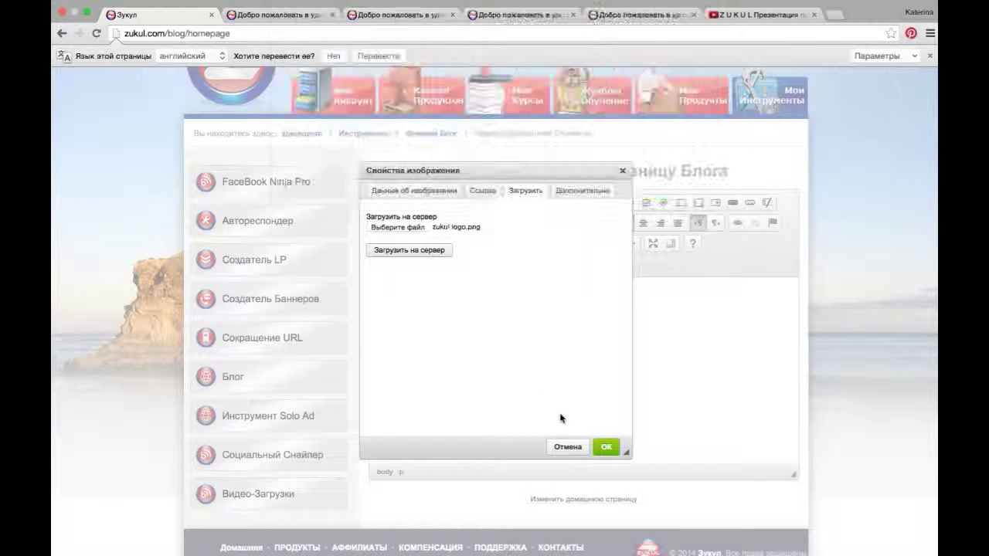
left_click(423, 252)
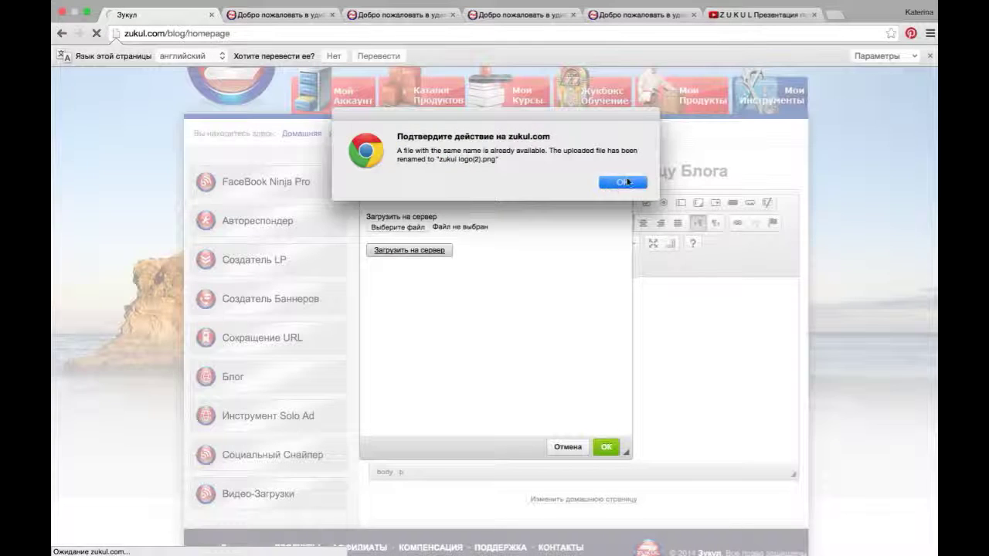
left_click(623, 183)
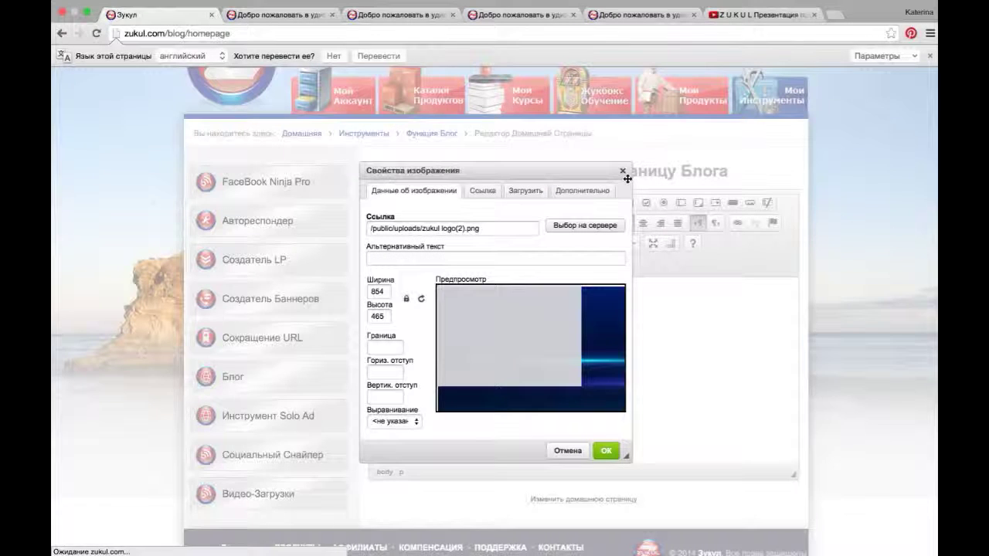
left_click(607, 450)
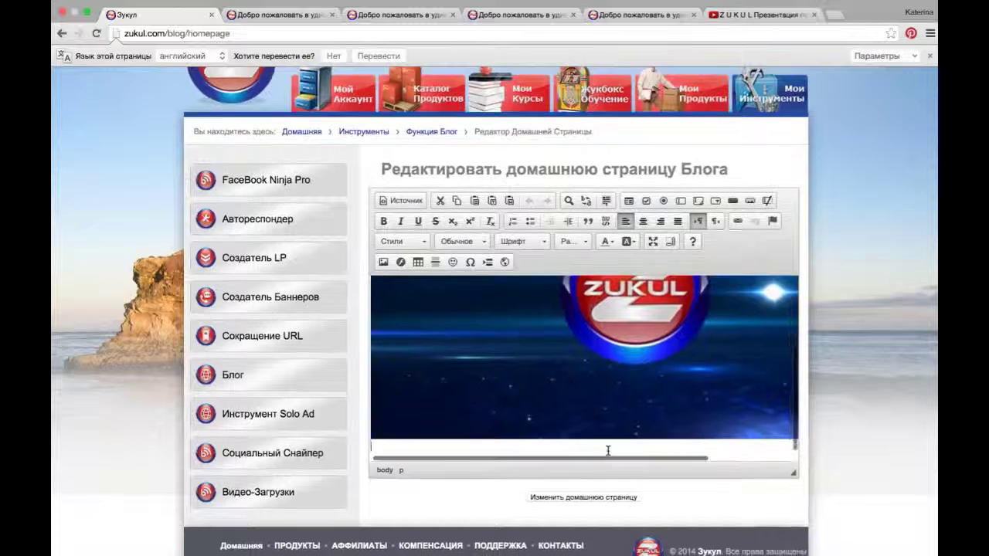
Paste the ZUKUL company text ending "мы выбрали для себя." below the logo image and save the home page.
scroll(607, 453, "down", 1)
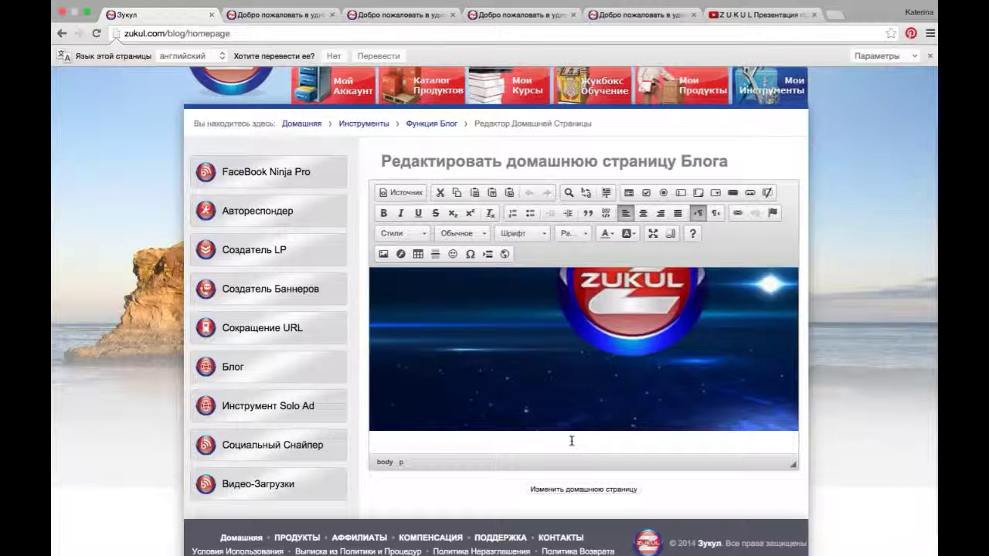
key("super+v")
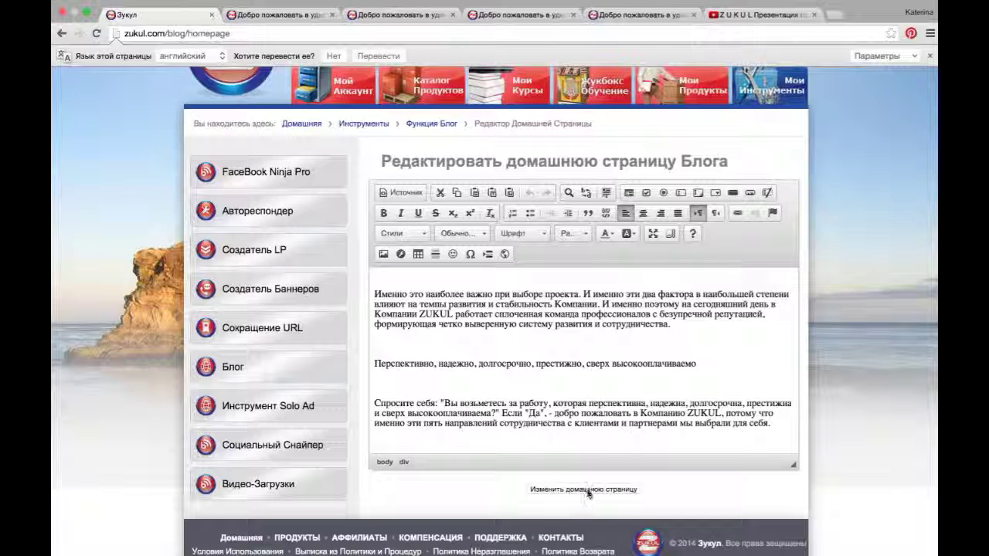
left_click(587, 491)
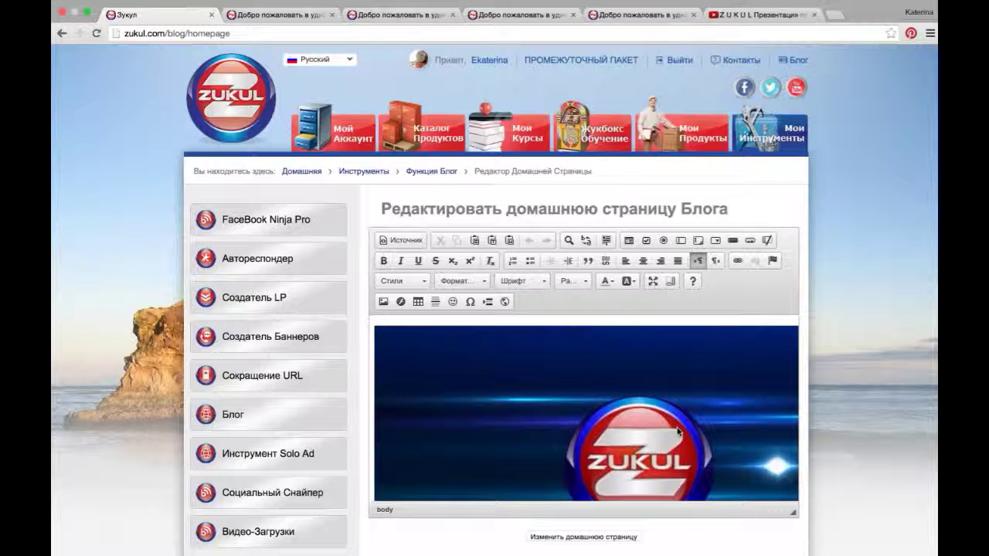
left_click(321, 407)
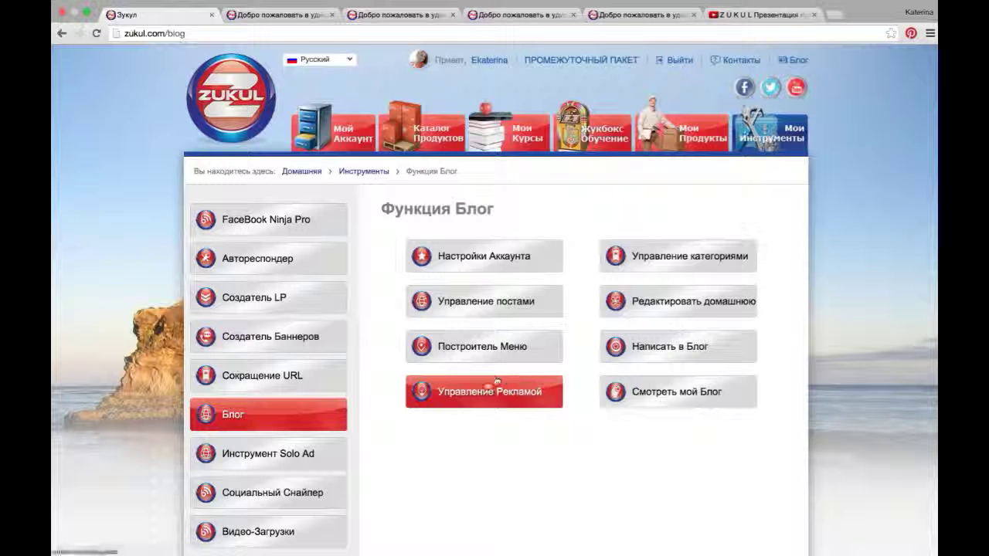
left_click(528, 407)
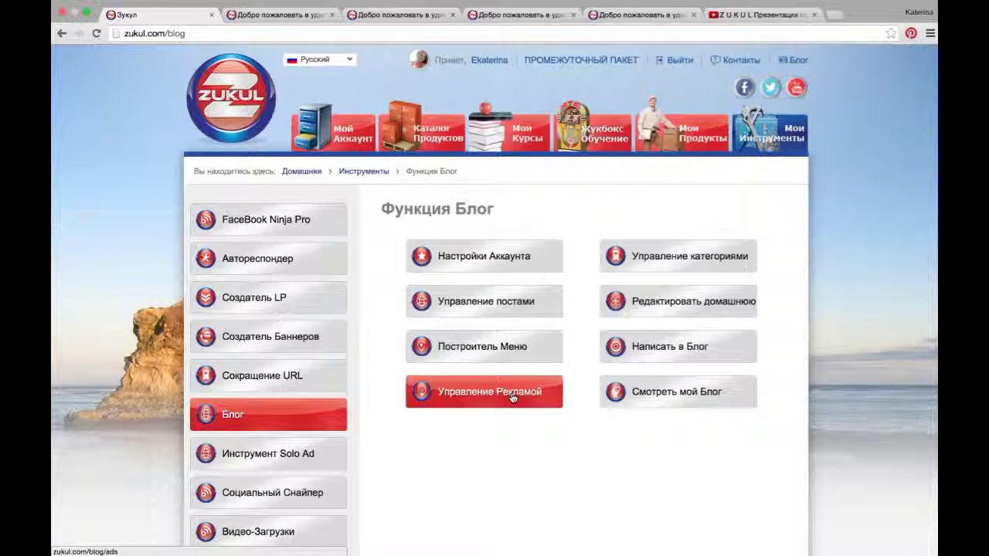
left_click(511, 395)
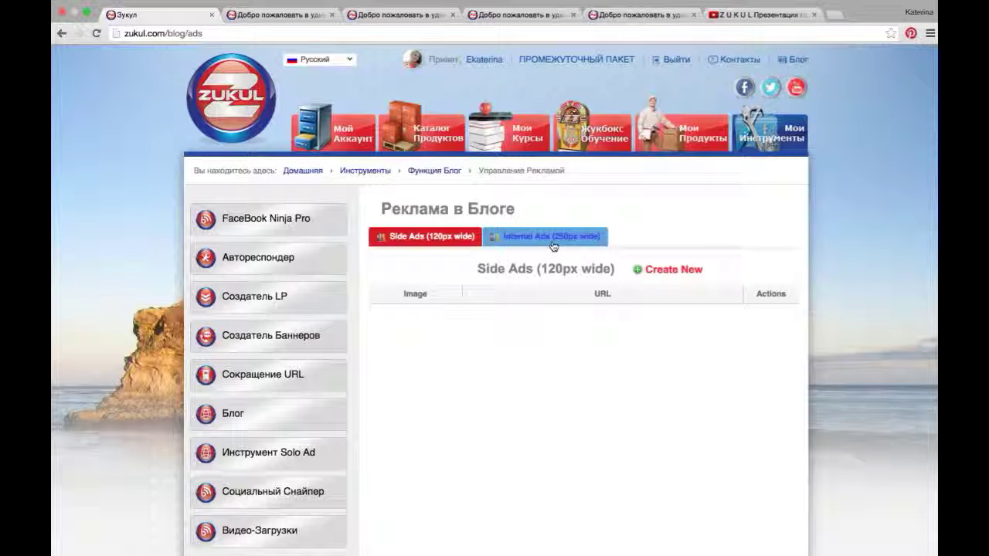
left_click(680, 272)
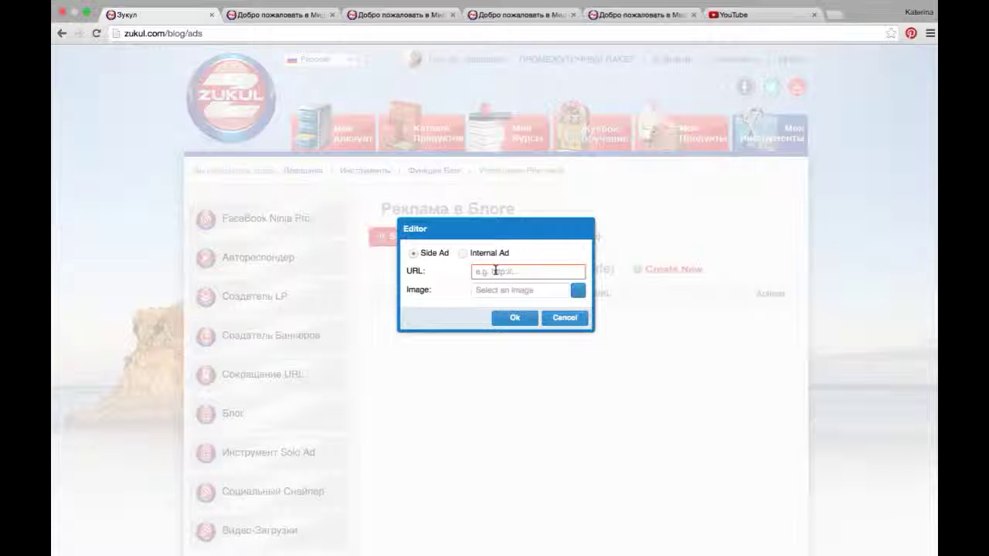
left_click(495, 271)
key("super+v")
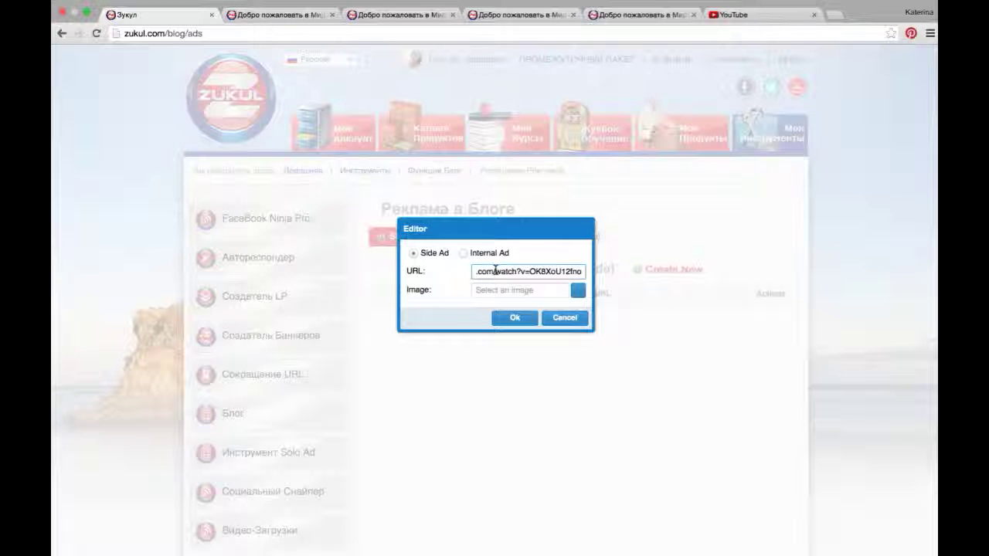
left_click(576, 291)
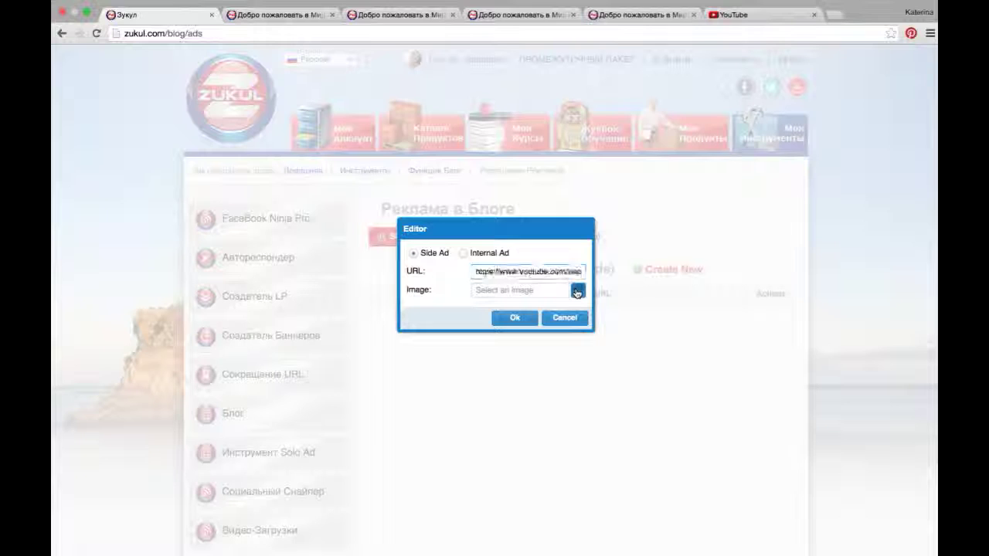
scroll(576, 292, "down", 15)
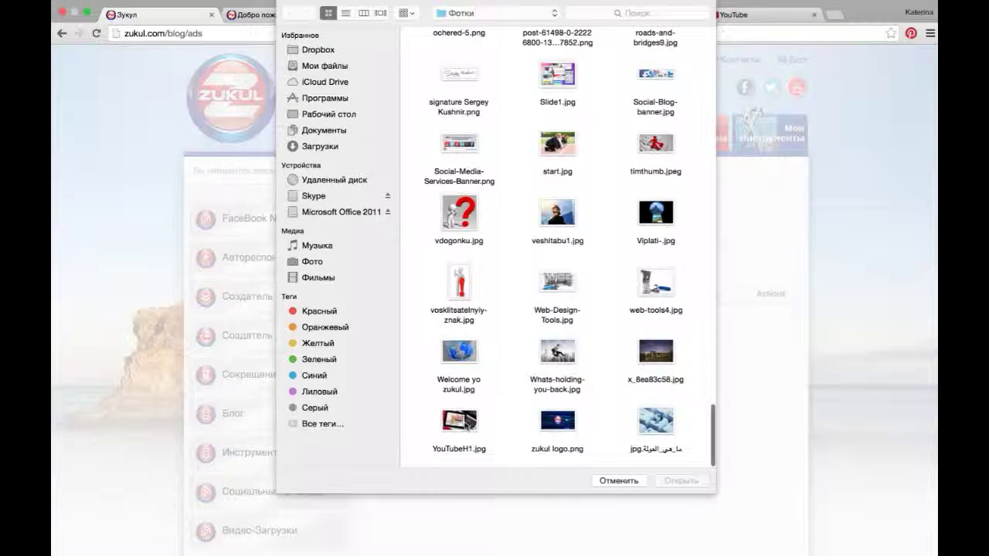
double_click(464, 421)
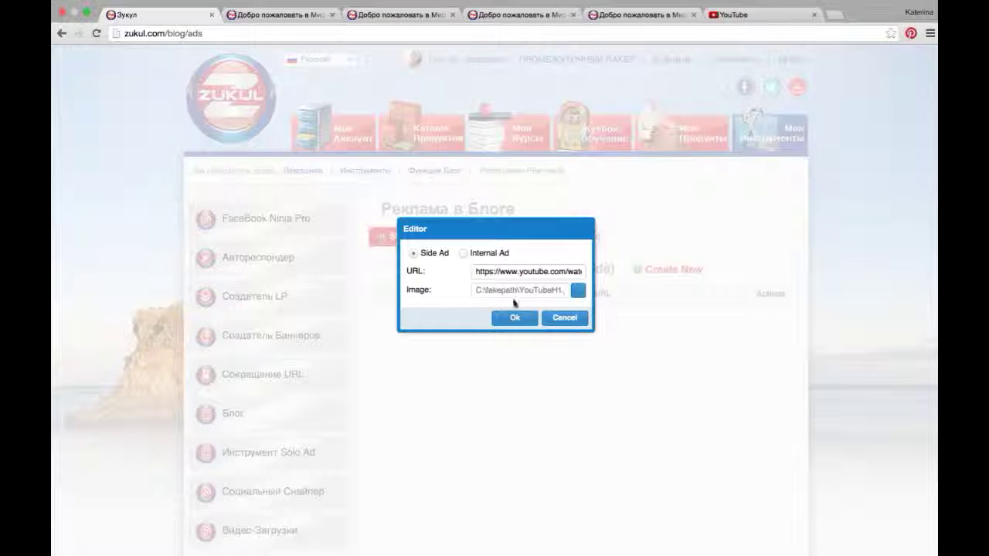
left_click(515, 317)
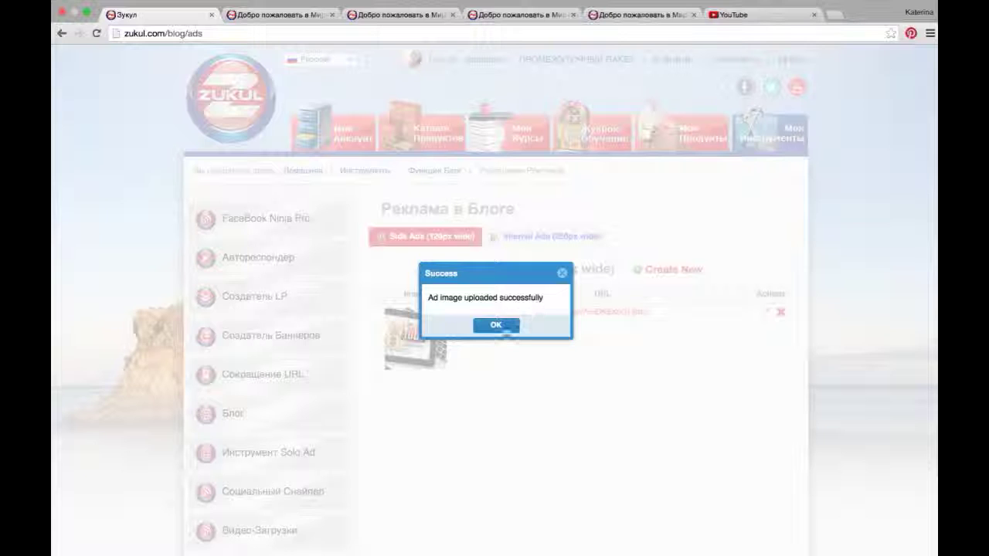
left_click(501, 334)
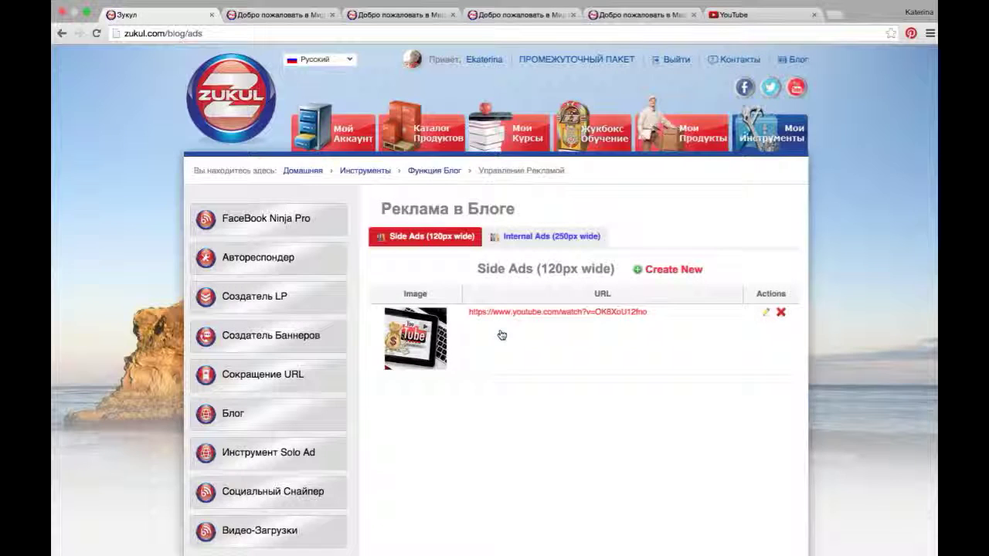